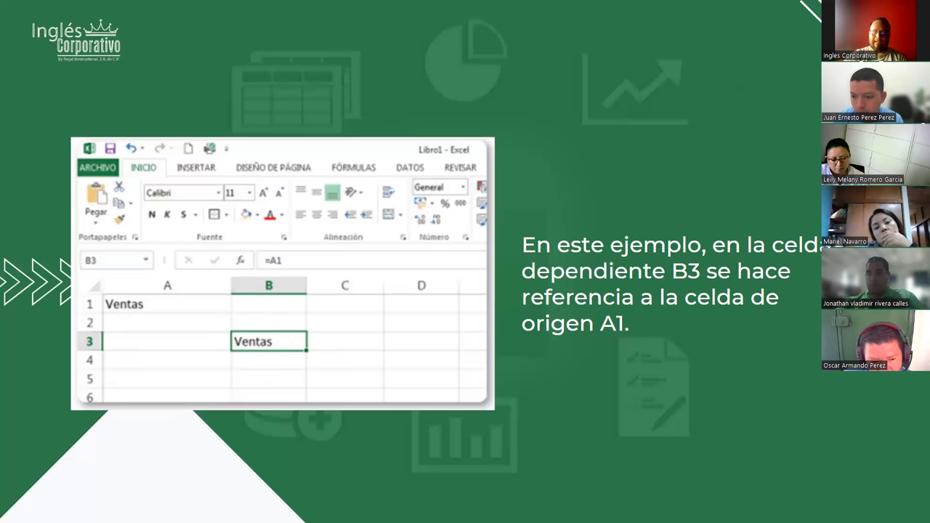
key("Right")
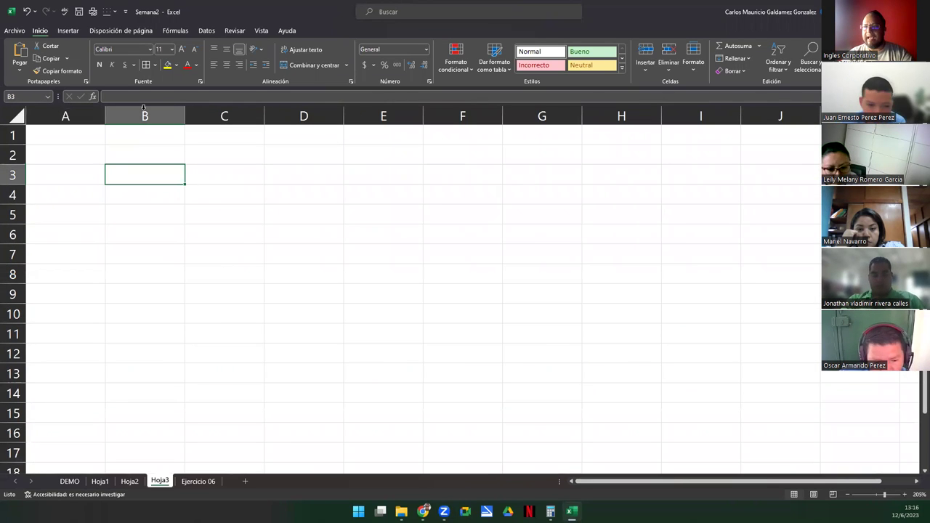
Enter 5 in cell B3 and 7 in cell C3 of the Hoja3 sheet
type("5")
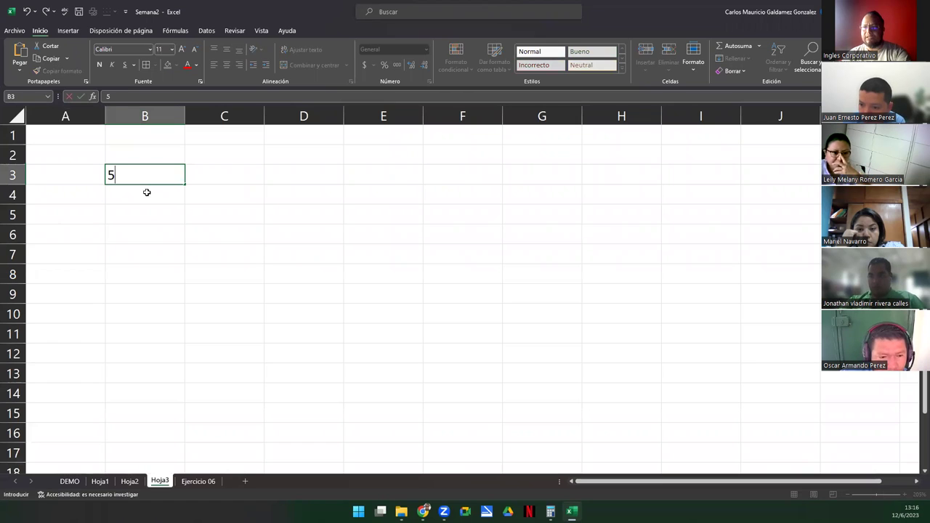
left_click(232, 174)
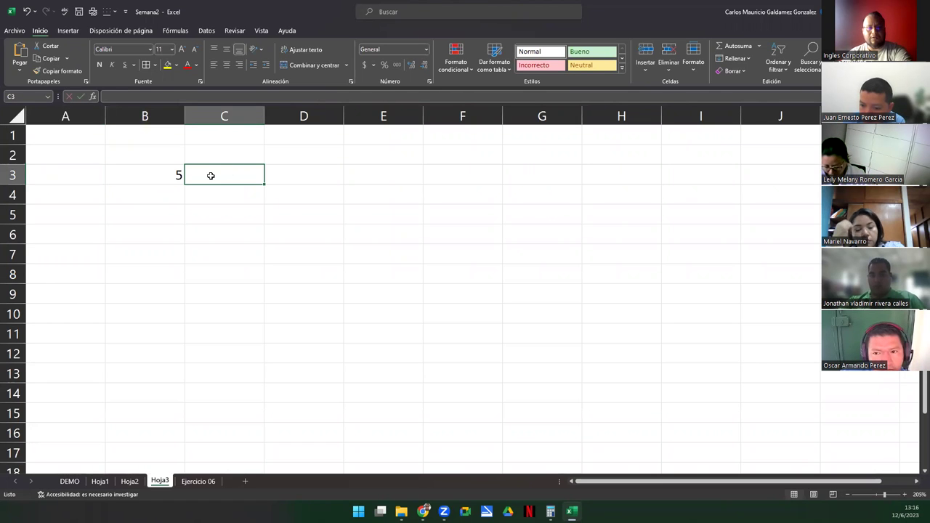
type("7")
left_click(307, 176)
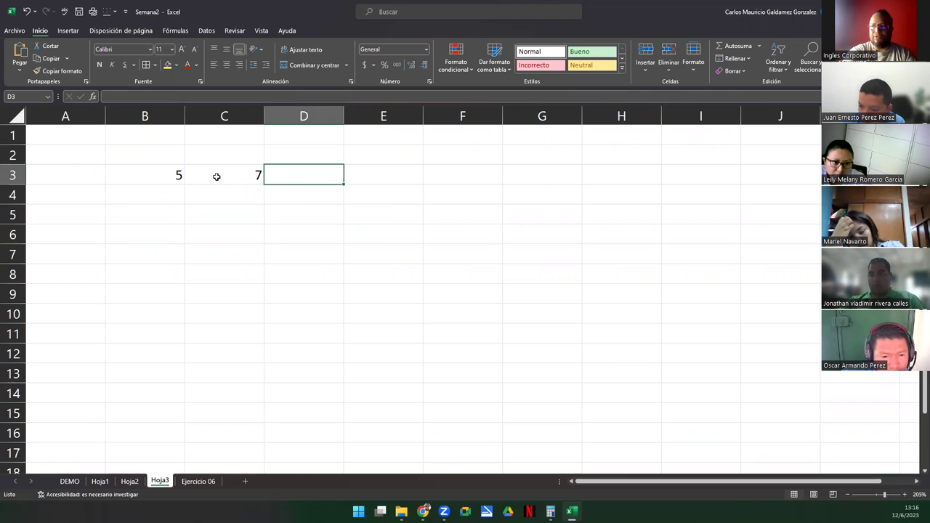
Add the two numbers in row 3 with the formula =B3+C3 in cell D3
type("=")
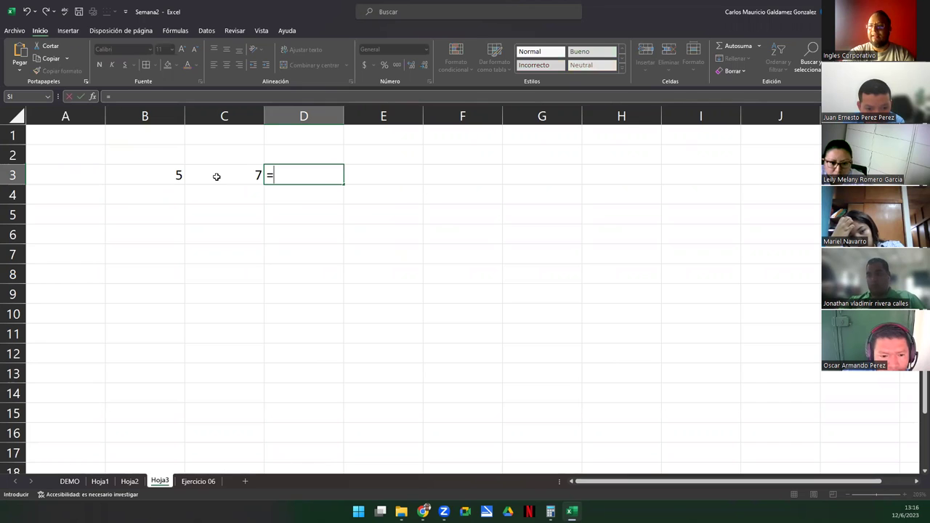
type("b3+c3")
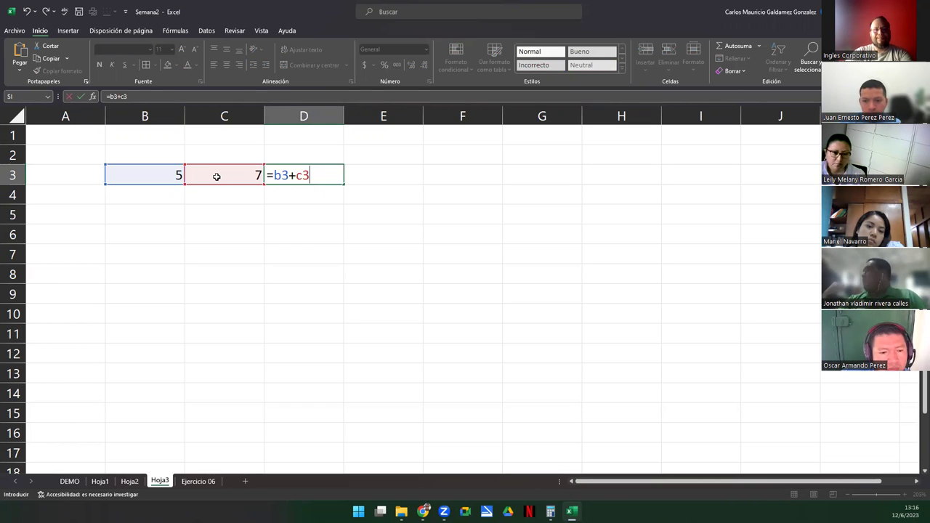
key("Return")
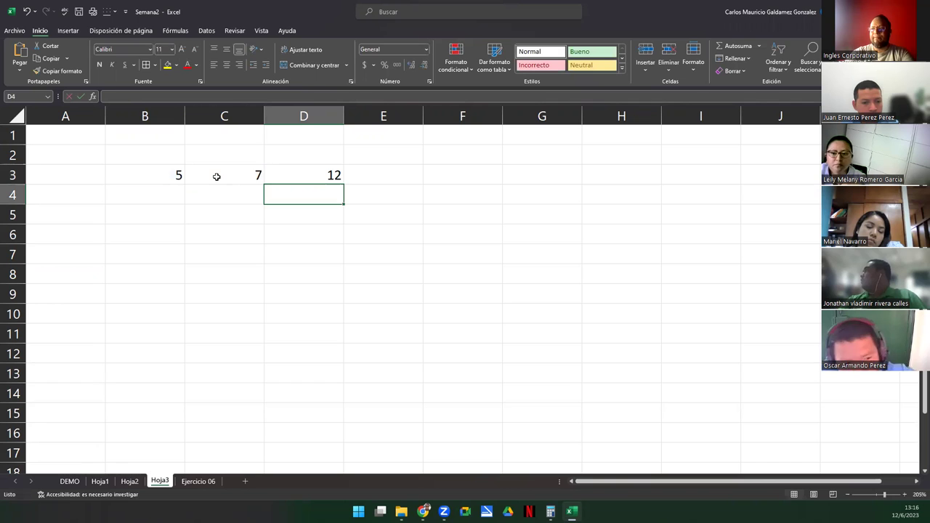
Examine the D3 formula and its source cells in row 3, and consult the relative references slide
key("Up")
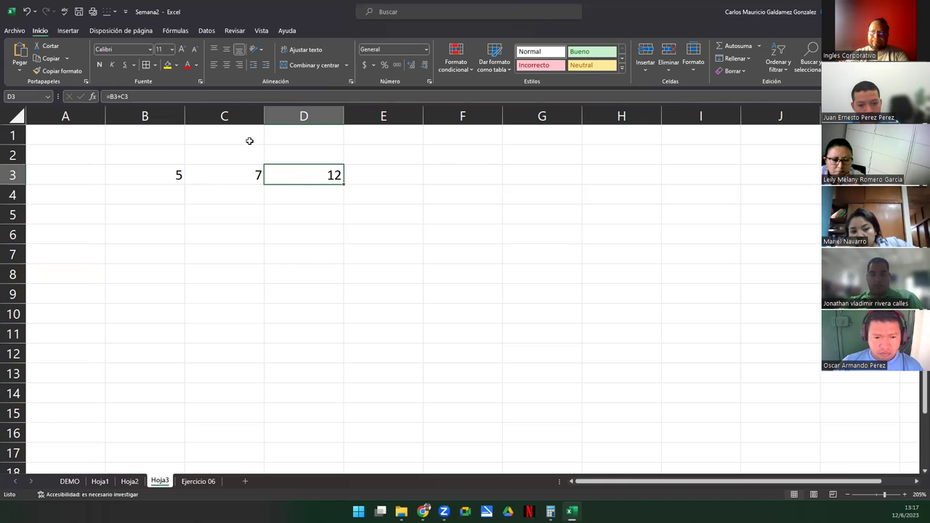
left_click(144, 116)
left_click(16, 174)
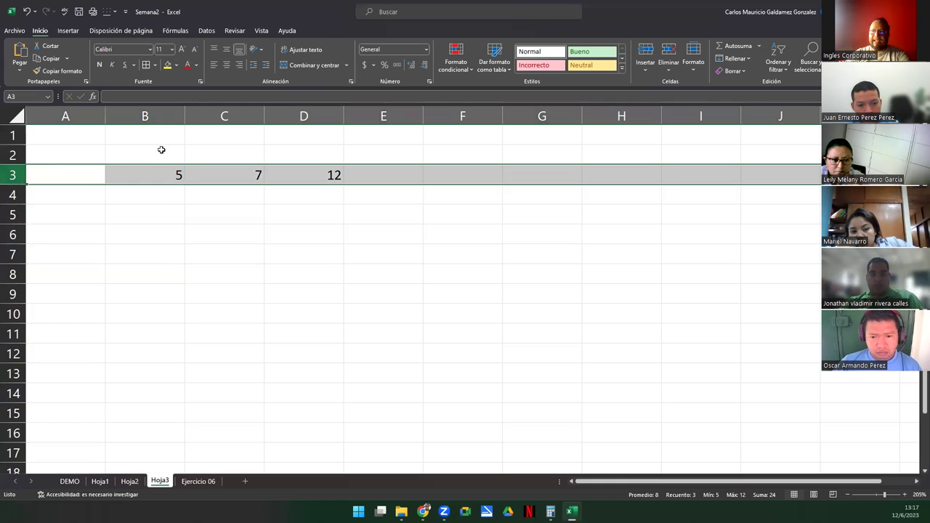
left_click(211, 115)
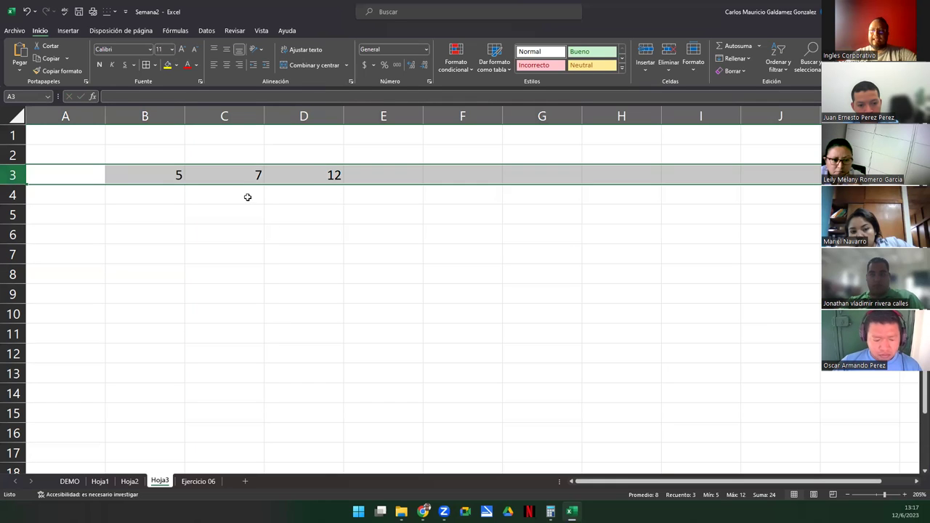
left_click(310, 176)
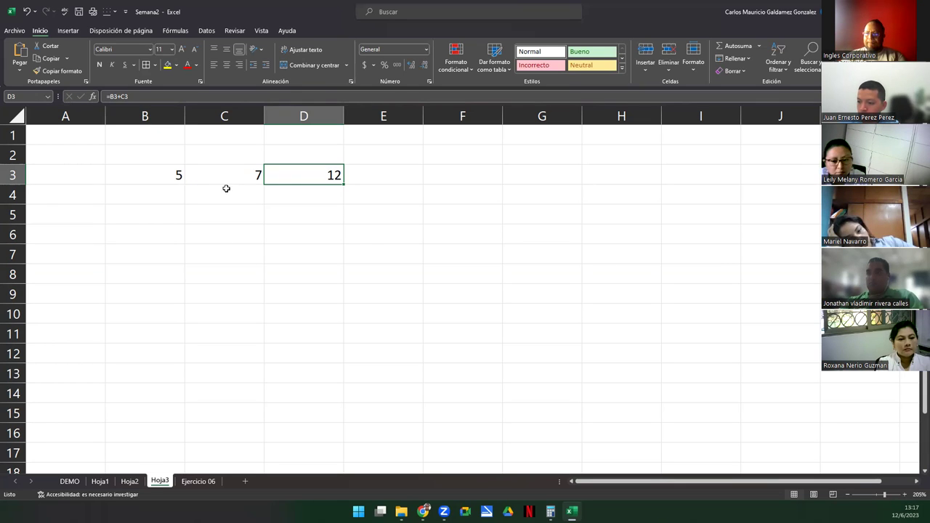
left_click(141, 175)
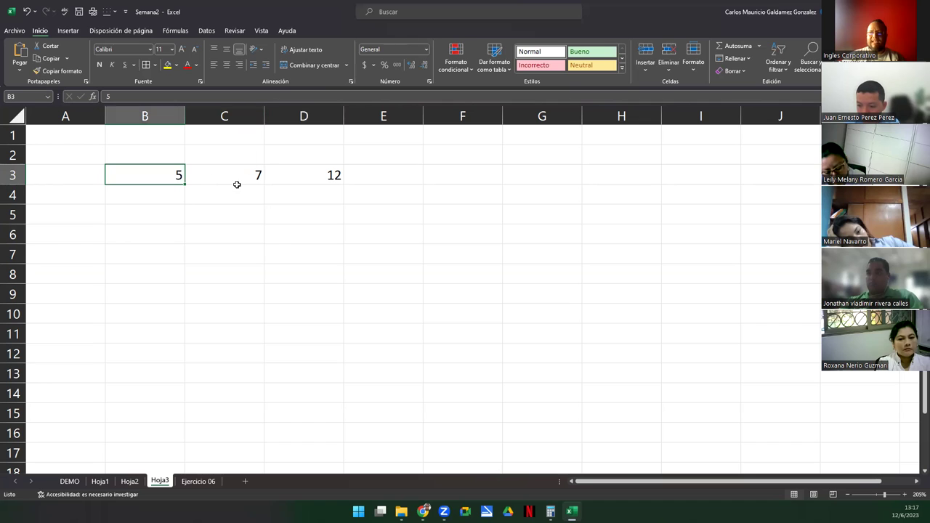
left_click(320, 173)
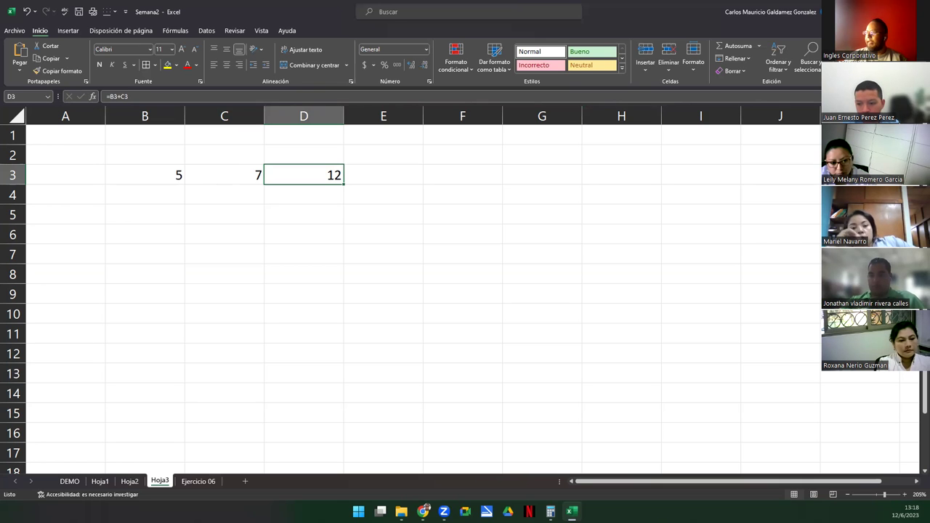
key("alt+Tab")
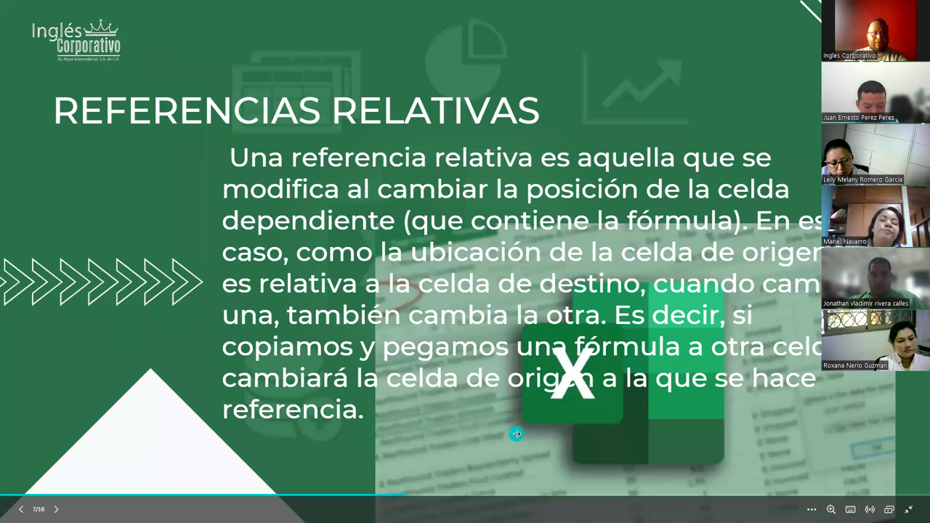
key("alt+Tab")
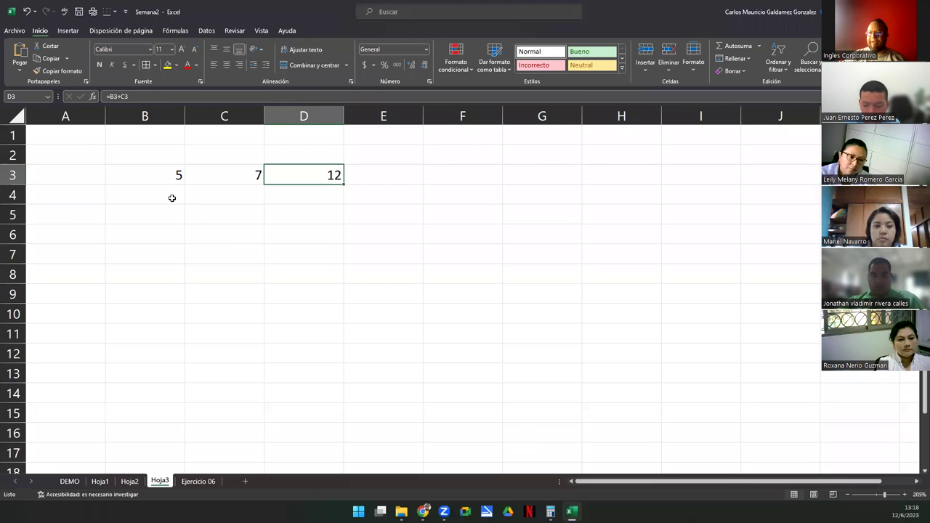
Fill B4:C6 with more number pairs: 8 and 9 in row 4, 1 and 3 in row 5, 3 and 4 in row 6
left_click_drag(160, 196, 220, 200)
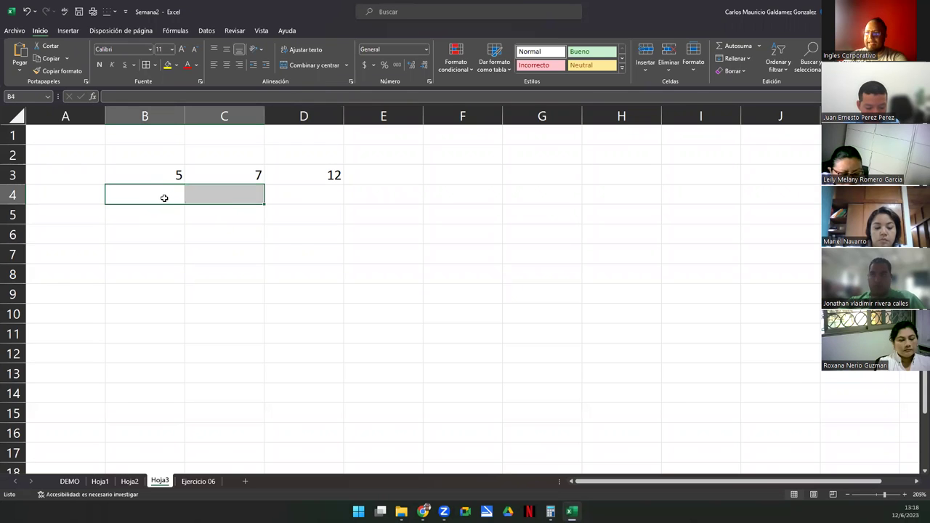
type("8")
left_click(228, 193)
type("9")
left_click(158, 214)
type("1")
left_click(234, 215)
type("3")
left_click(145, 231)
type("3")
left_click(223, 235)
type("4")
left_click(226, 280)
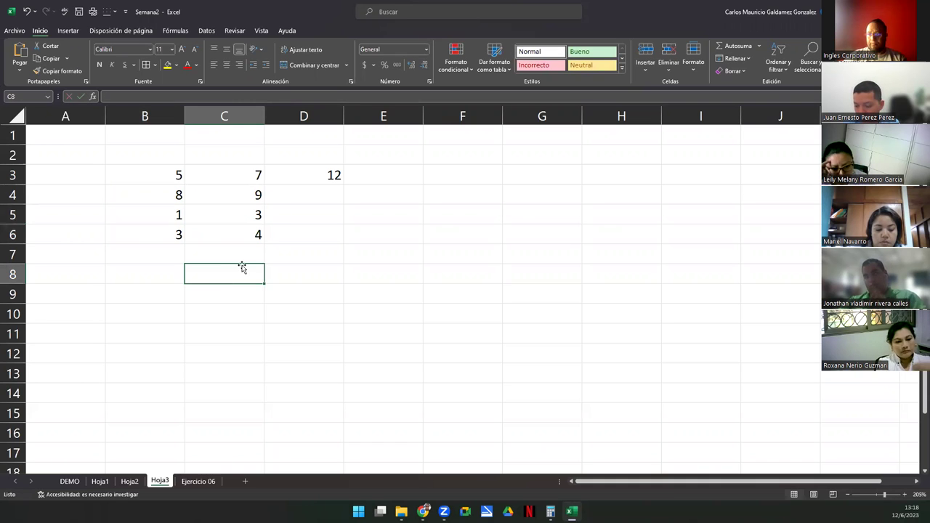
Copy the addition formula from D3 down through D6
left_click(294, 177)
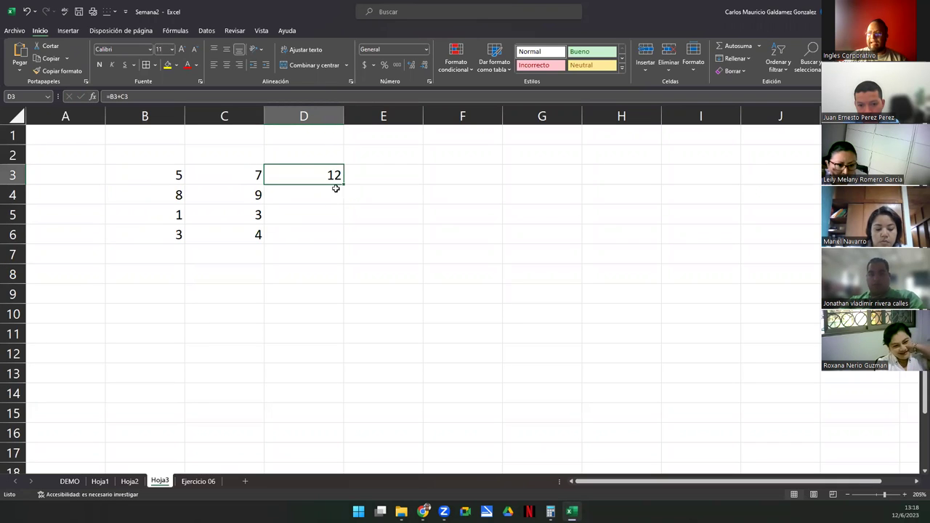
left_click_drag(159, 177, 228, 175)
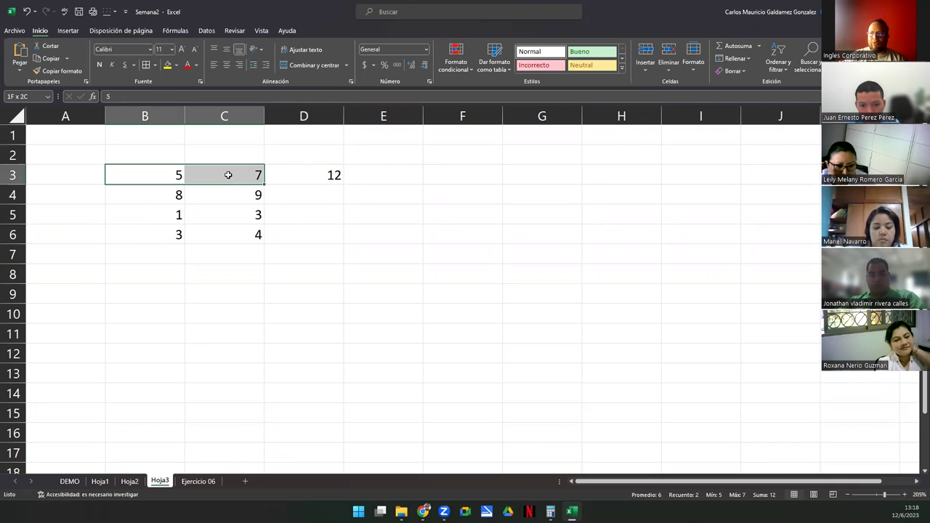
left_click(302, 176)
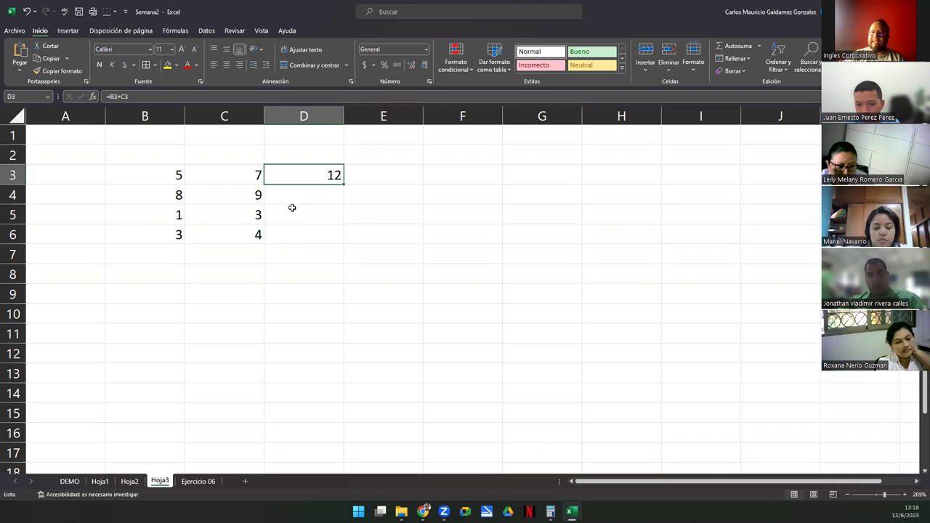
left_click_drag(301, 193, 309, 241)
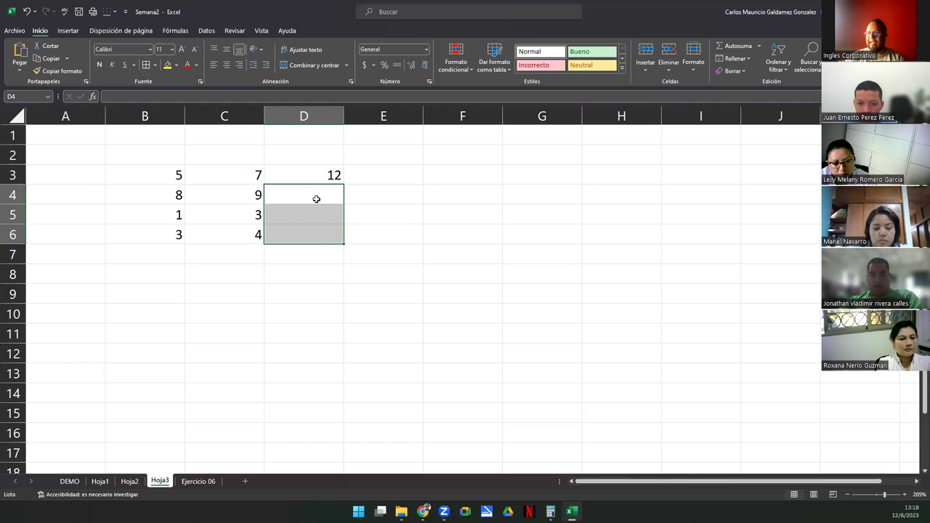
left_click(305, 179)
left_click_drag(345, 188, 336, 245)
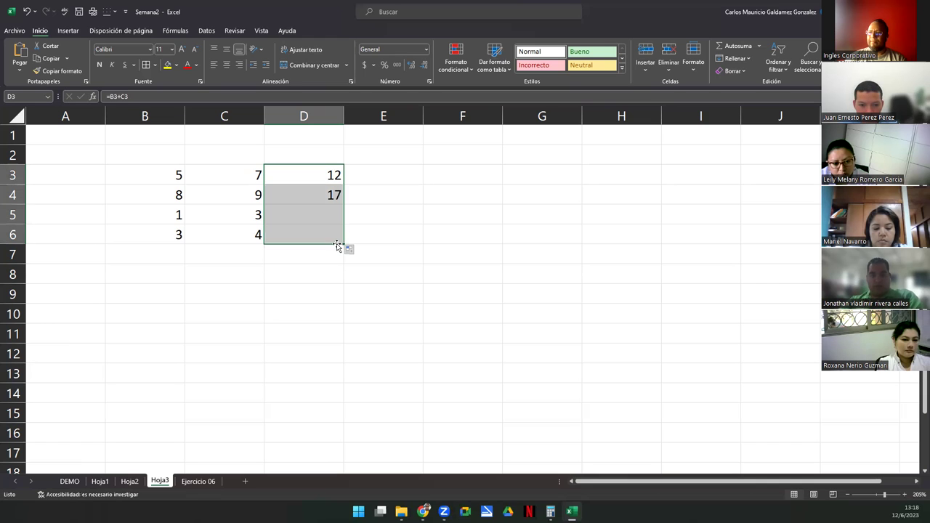
Check each sum in D4:D6 against the two source cells in its own row
left_click(153, 194)
left_click(221, 195)
left_click(313, 197)
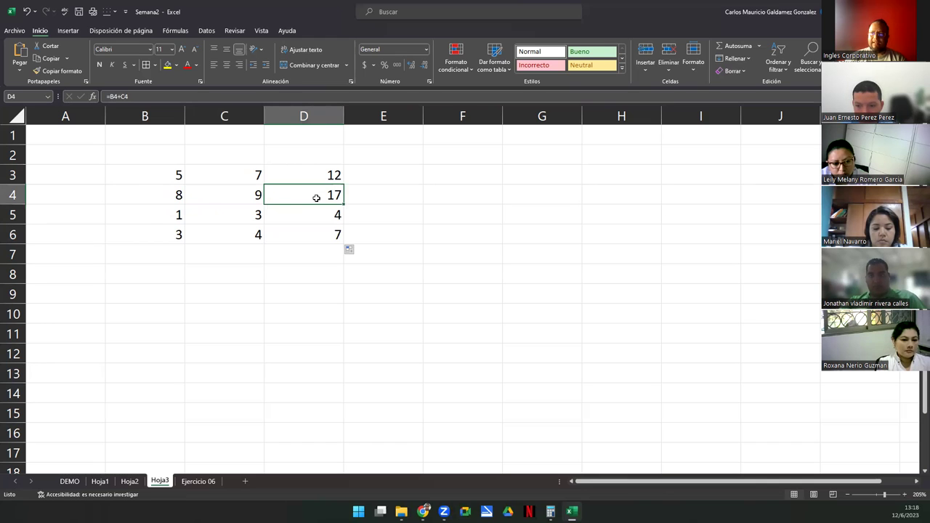
left_click(152, 216)
left_click(242, 213)
left_click(305, 212)
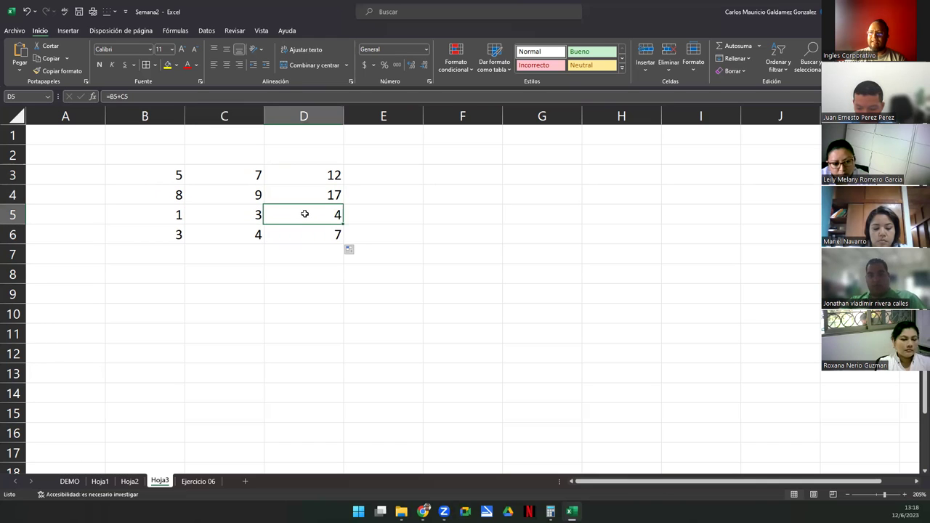
left_click(167, 239)
left_click(254, 238)
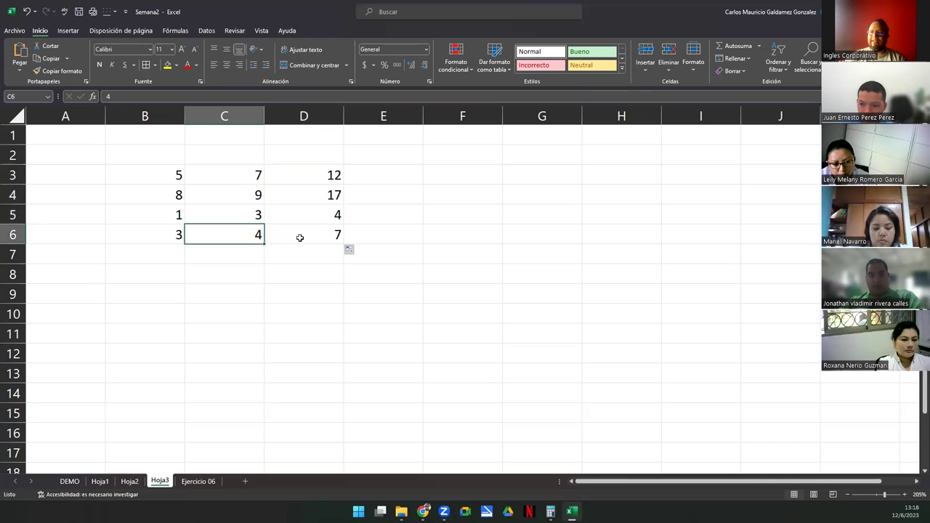
left_click(305, 238)
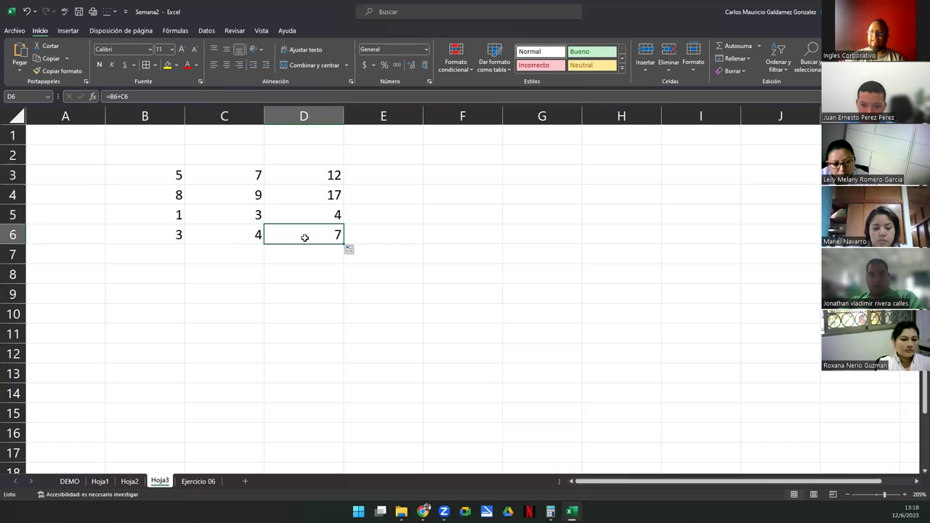
Inspect the copied formulas in D4, D5 and D6 with their highlighted source cells
left_click(303, 187)
double_click(305, 190)
left_click(312, 212)
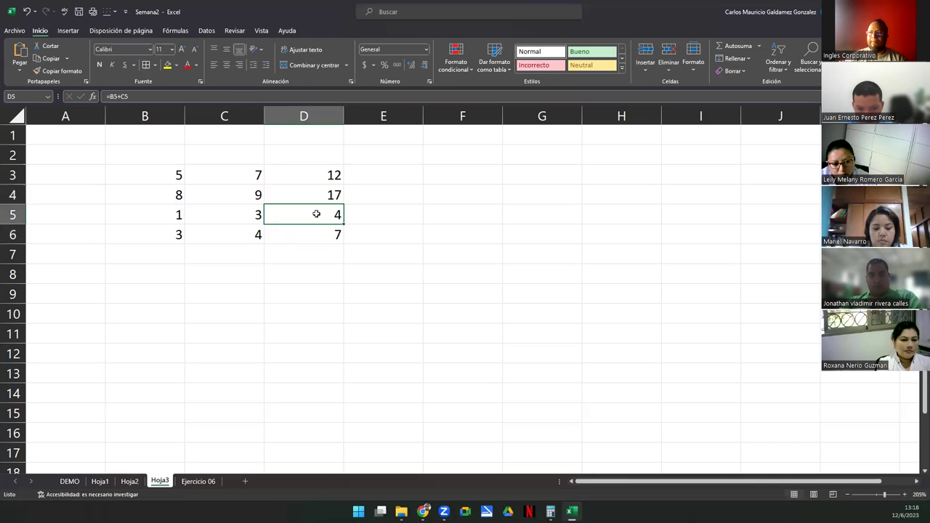
double_click(312, 214)
double_click(316, 236)
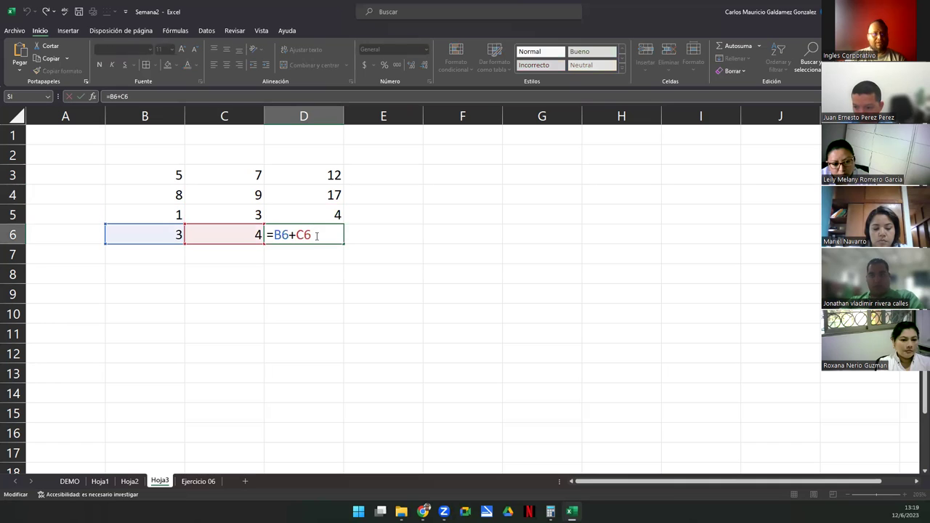
left_click(303, 252)
Repeat the fill of the D3 formula down to D6 and reselect D3
left_click(278, 177)
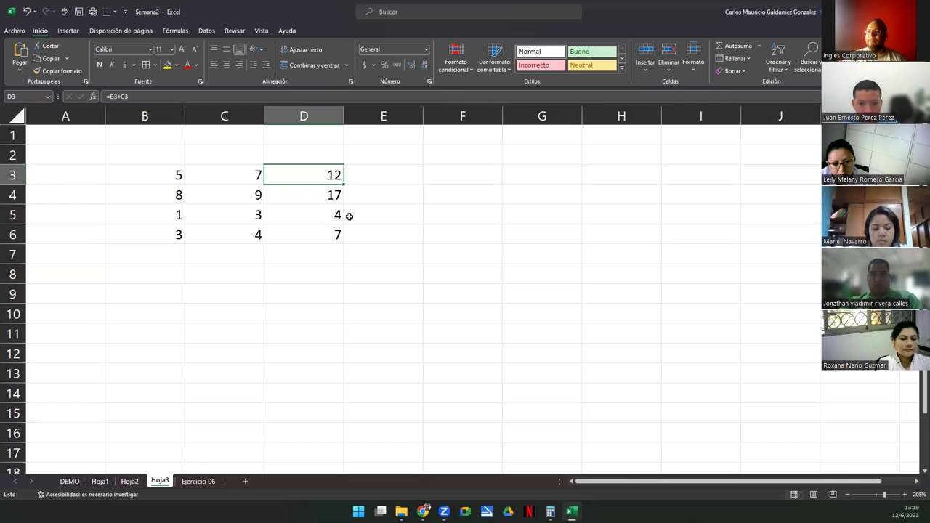
left_click_drag(344, 186, 344, 243)
left_click(309, 180)
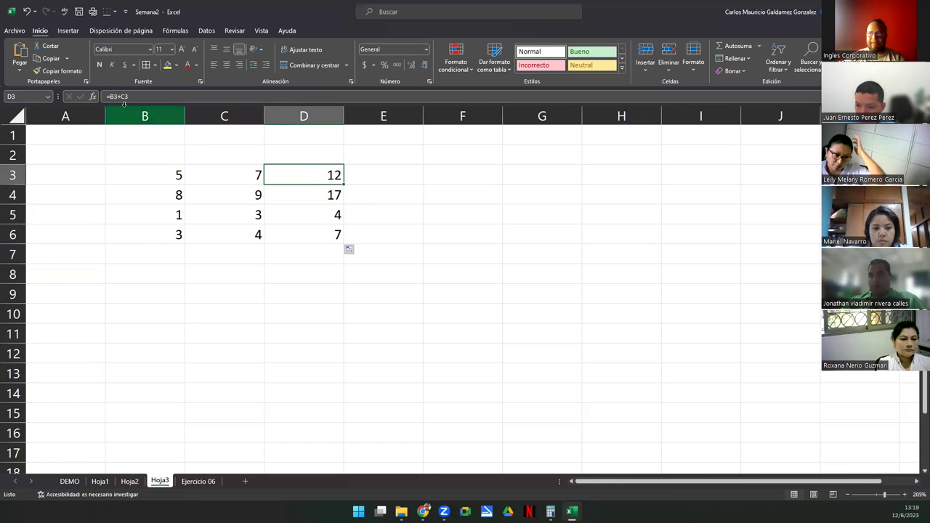
Inspect the addition formulas in D3 and D4, then compare D4's references with the values in row 4
double_click(312, 178)
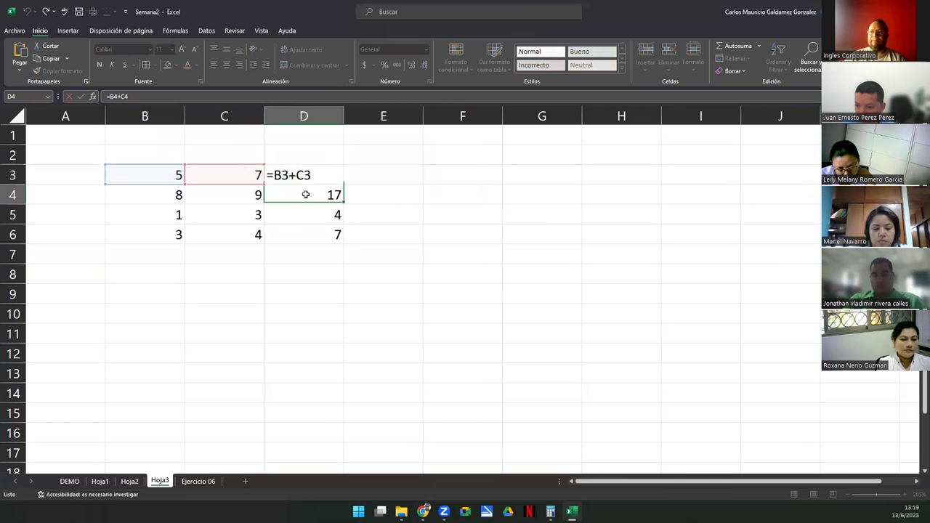
double_click(307, 194)
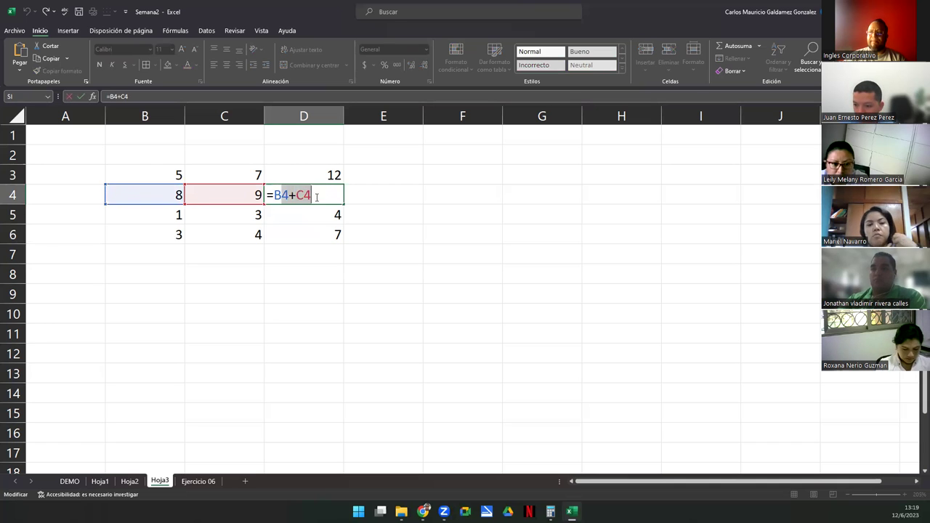
left_click_drag(275, 195, 312, 195)
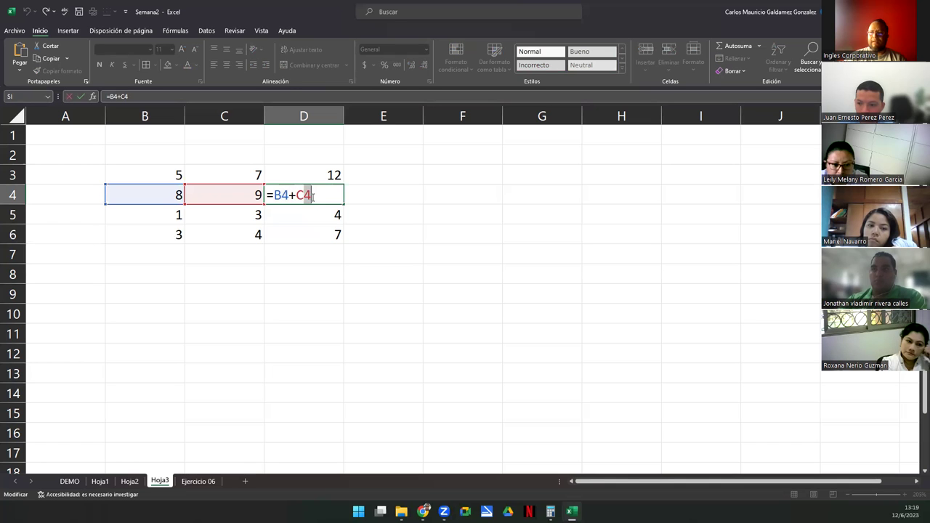
left_click(12, 195)
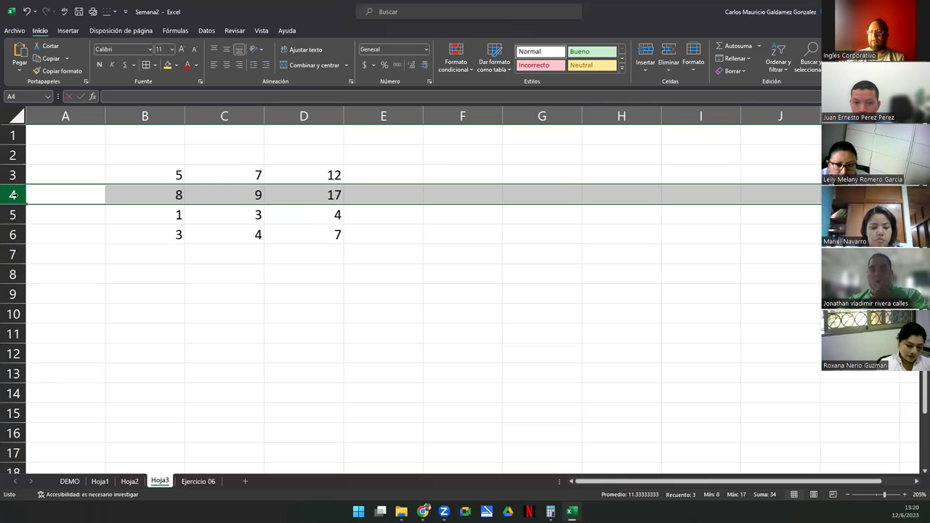
Inspect the formulas in D5 and D6 and check that each one references the columns B and C cells of its own row
double_click(297, 214)
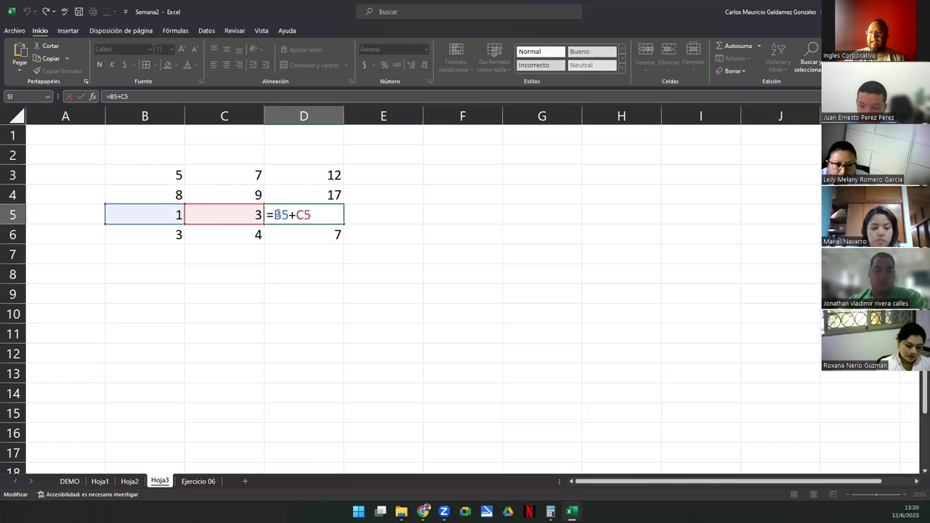
left_click_drag(274, 214, 305, 214)
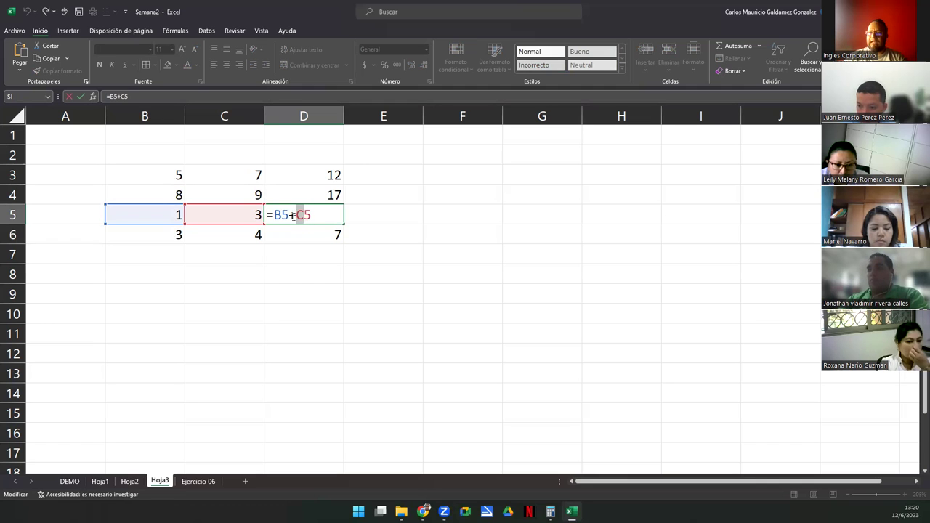
left_click_drag(296, 215, 307, 215)
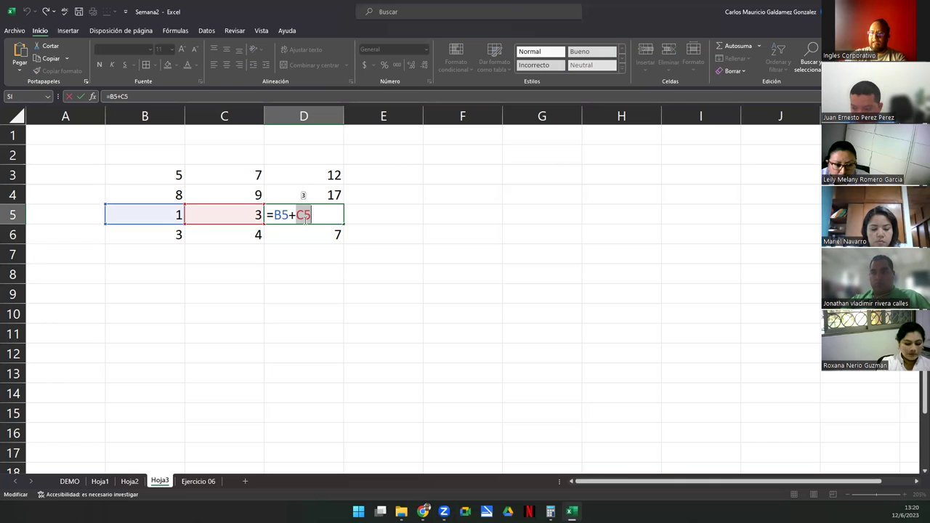
key("Return")
type("=B6+C6")
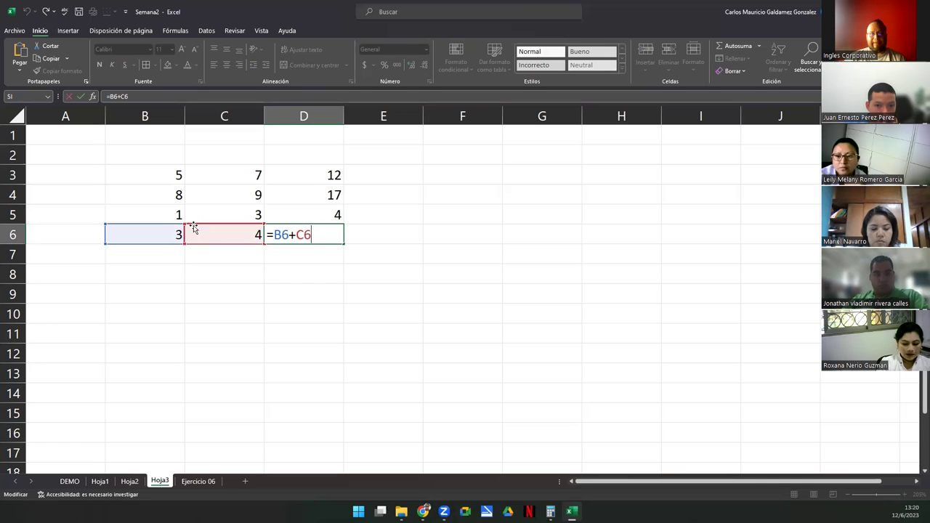
key("Return")
Compare the source values in columns B and C with the sums in column D, highlighting each reference in D6's formula
left_click_drag(142, 174, 218, 210)
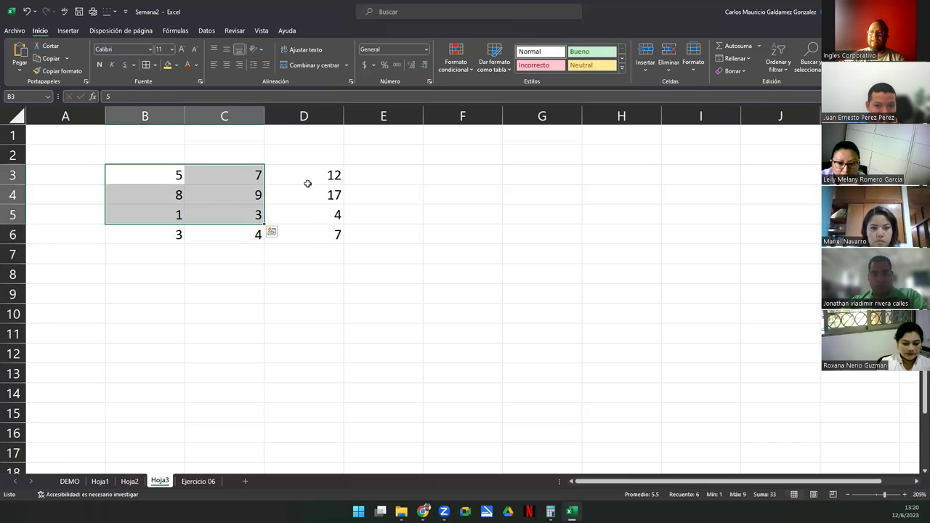
left_click_drag(307, 184, 317, 237)
double_click(318, 237)
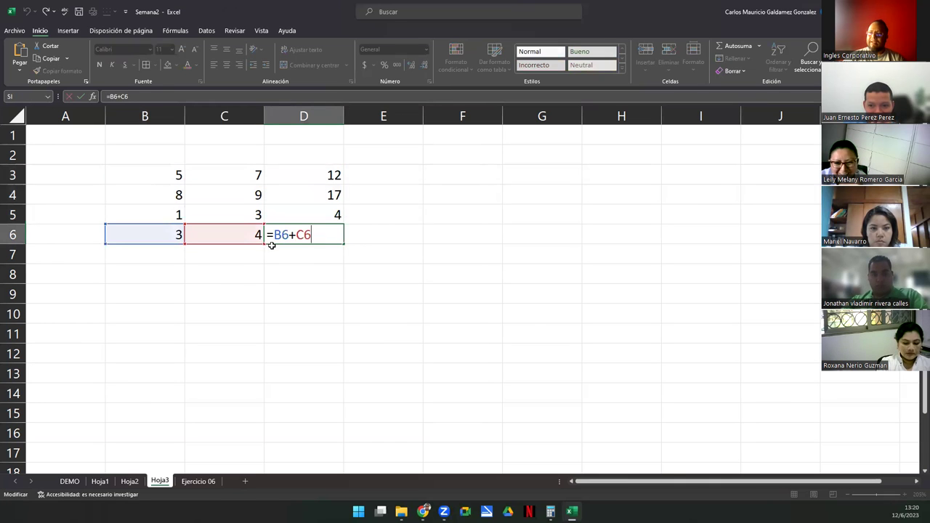
double_click(281, 235)
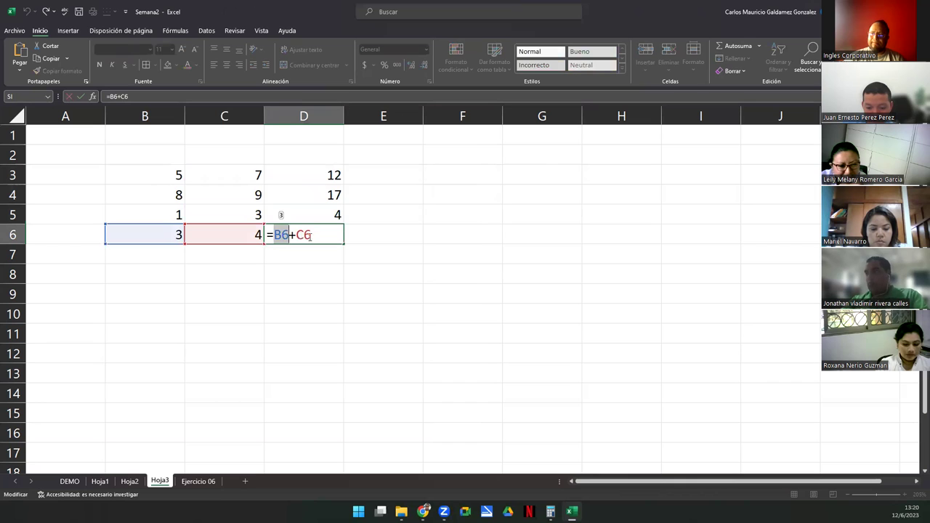
double_click(308, 235)
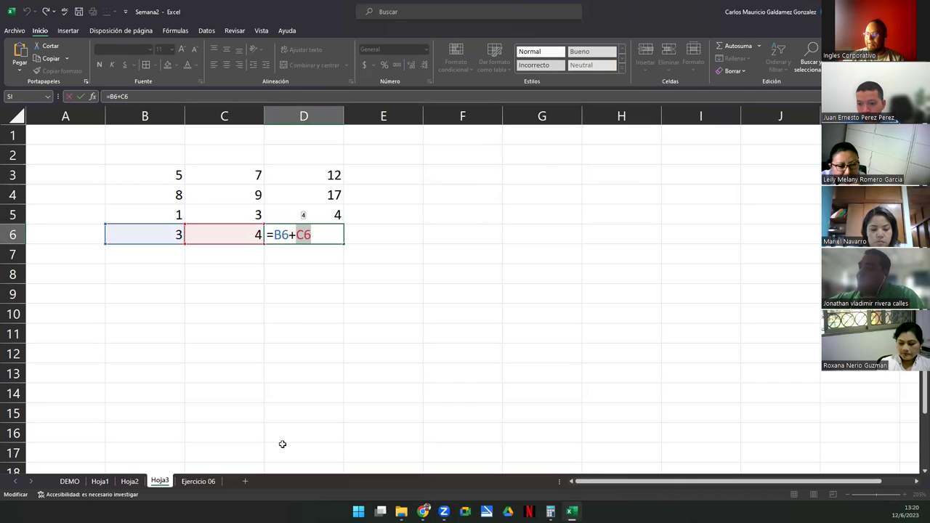
Switch to the presentation, advance from the relative references definition to the Ventas example slide, and return to the Excel workbook
key("alt+Tab")
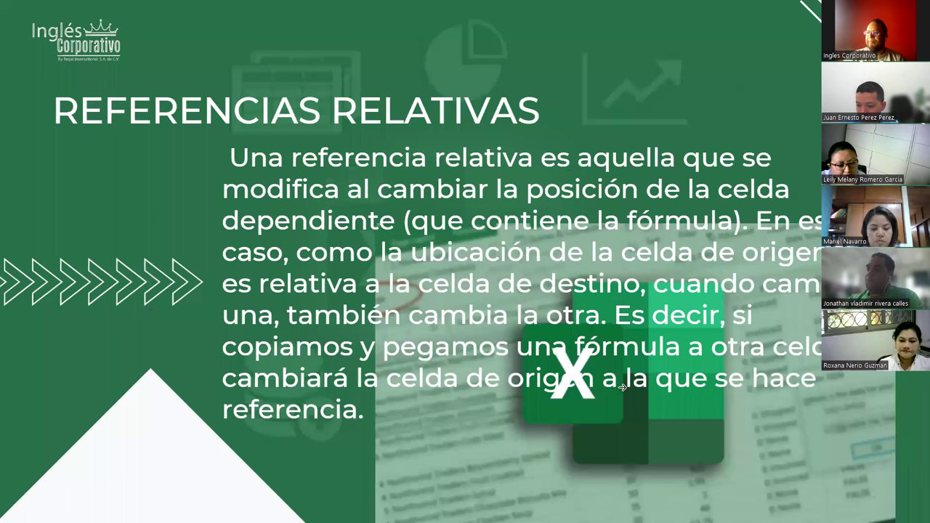
left_click(625, 377)
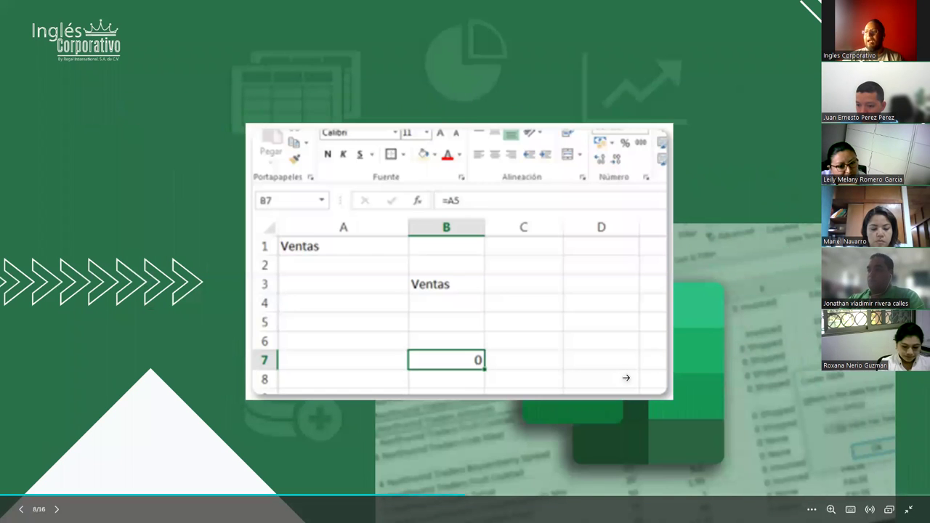
left_click(626, 378)
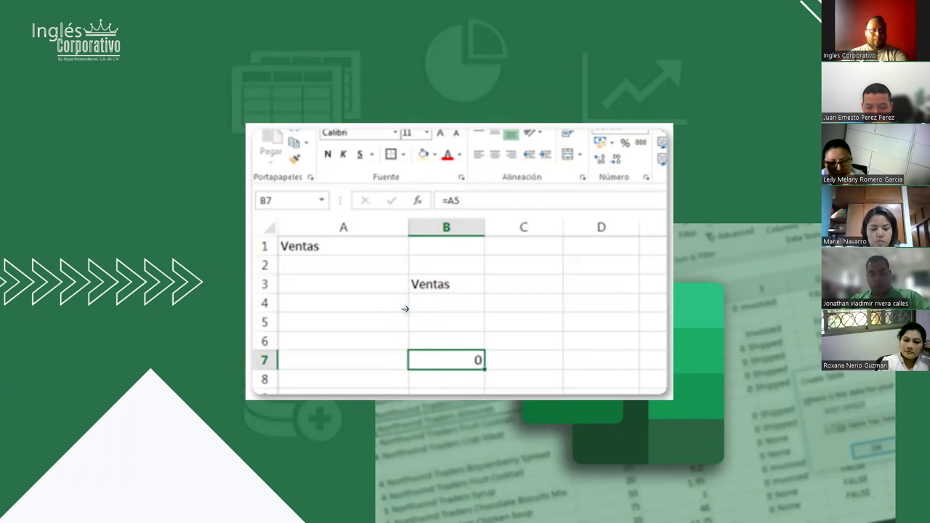
key("alt+Tab")
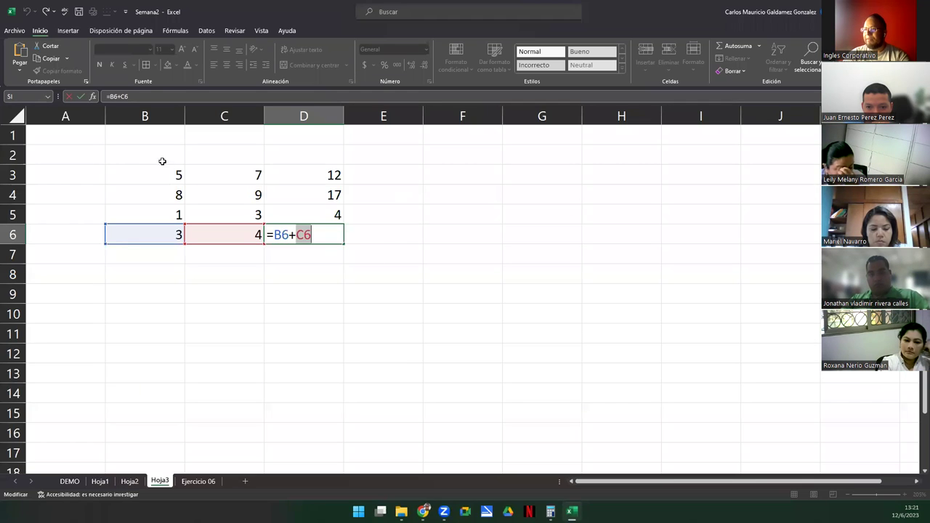
Leave D6's formula unchanged and move the number table from B3:D6 to G3:I6
left_click_drag(160, 179, 320, 248)
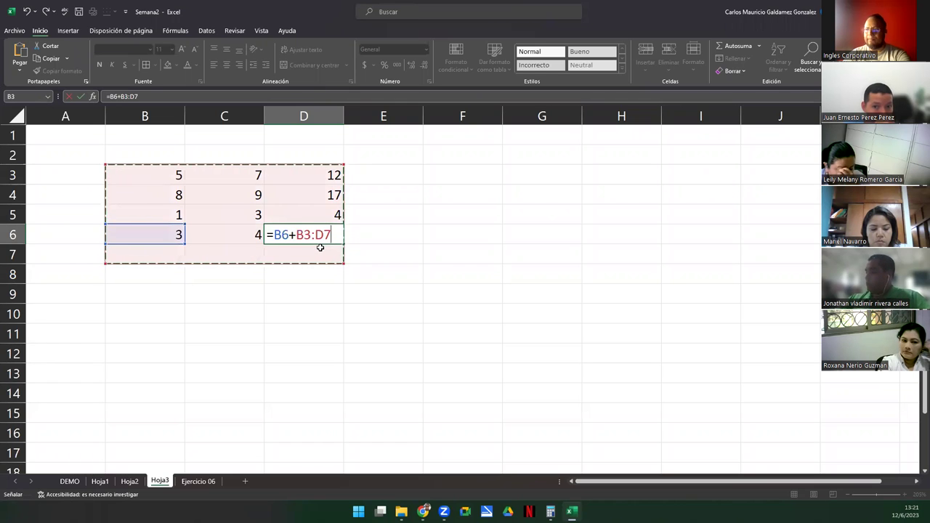
key("Escape")
left_click_drag(164, 177, 692, 231)
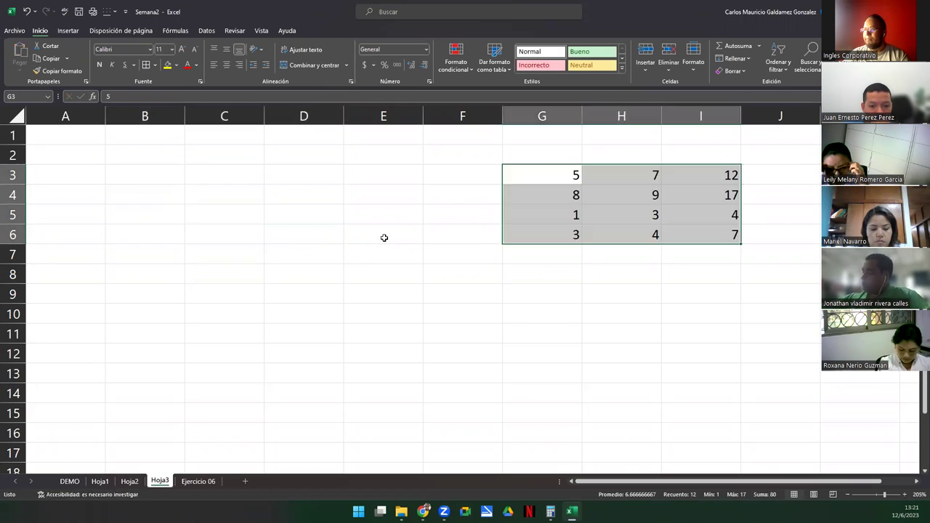
Enter the text Ventas in cell A1
left_click(66, 138)
type("Ventas")
key("Return")
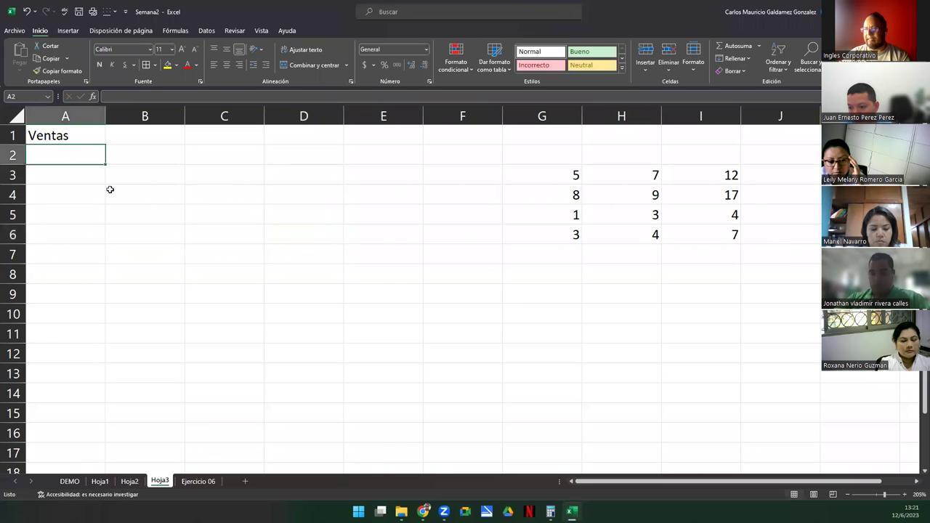
Enter the formula =A1 in cell B3 to reference the Ventas cell
left_click(161, 183)
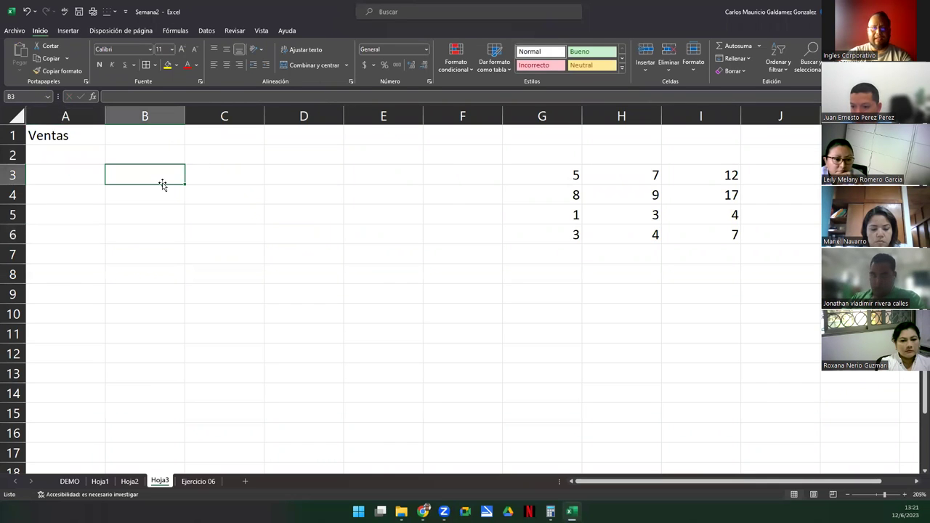
type("=")
key("Left")
key("Up")
key("Up")
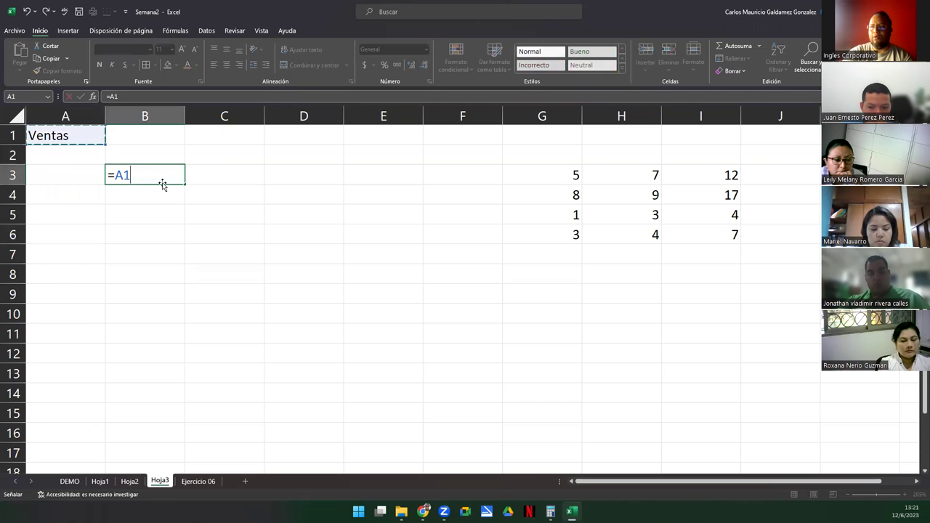
key("Return")
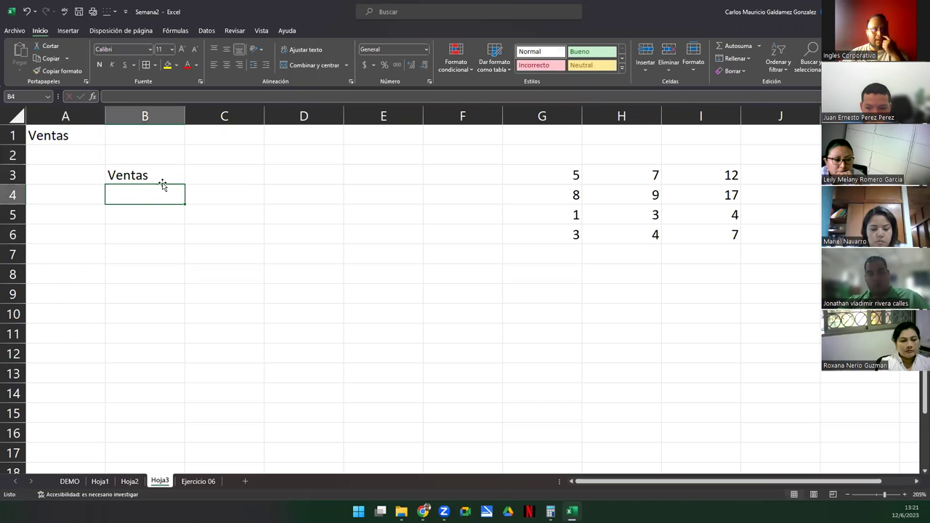
Check B3's reference to A1 and copy its formula down through B7
left_click(145, 177)
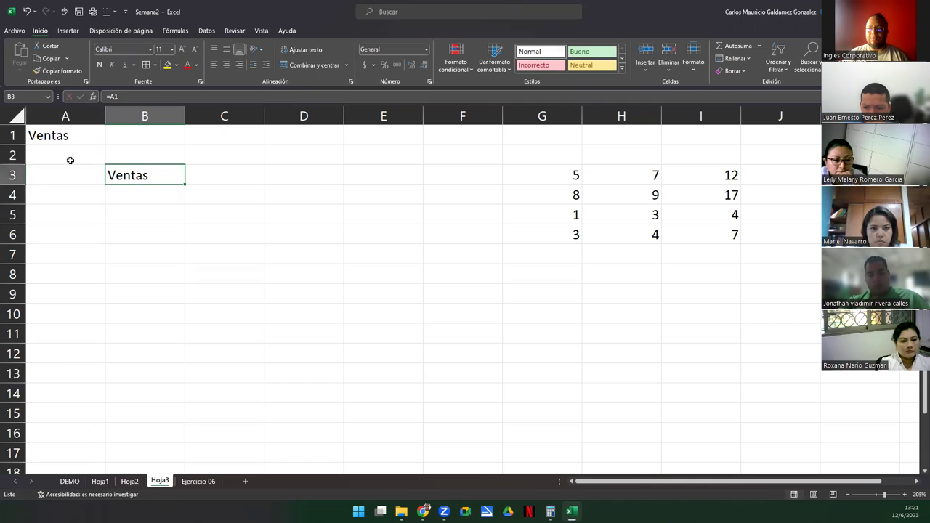
left_click(66, 137)
left_click(149, 174)
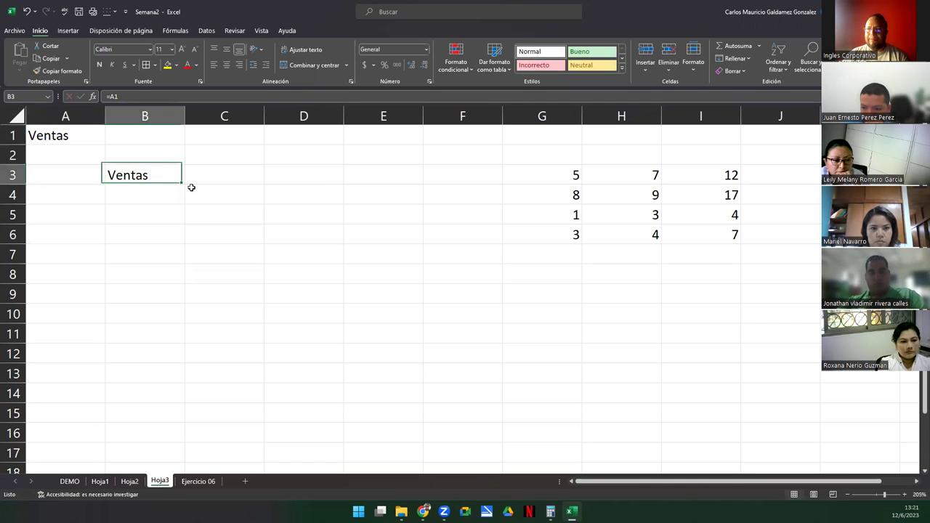
left_click_drag(186, 185, 175, 258)
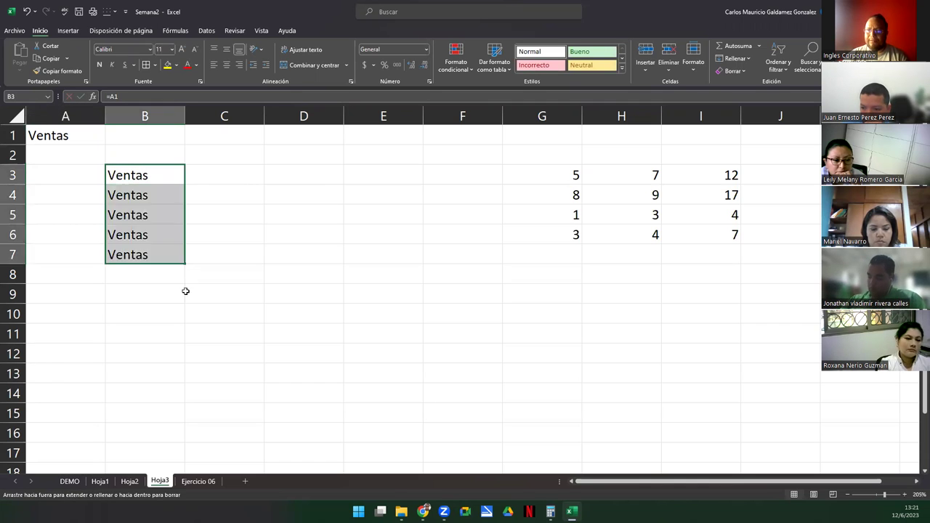
Examine the filled range B3:B7 and inspect B3's formula together with its source cell A1
left_click_drag(139, 197, 149, 258)
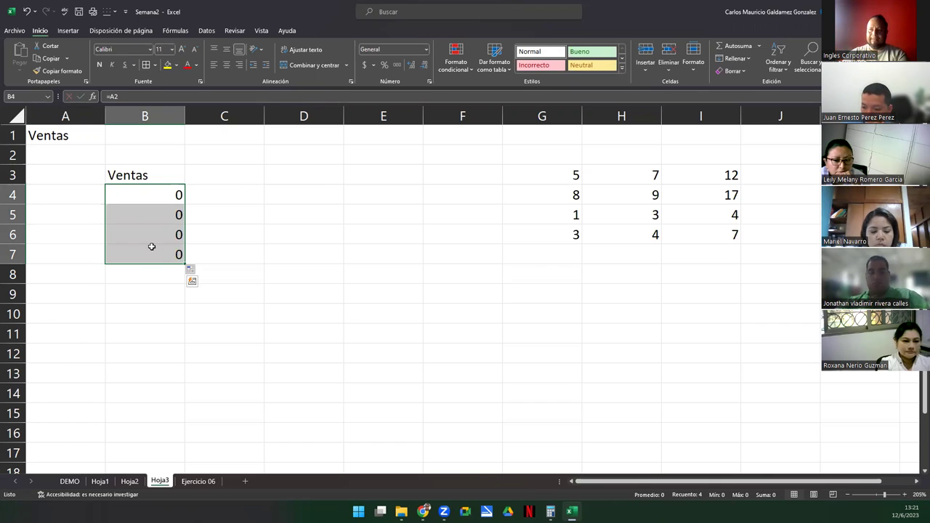
left_click_drag(131, 175, 145, 247)
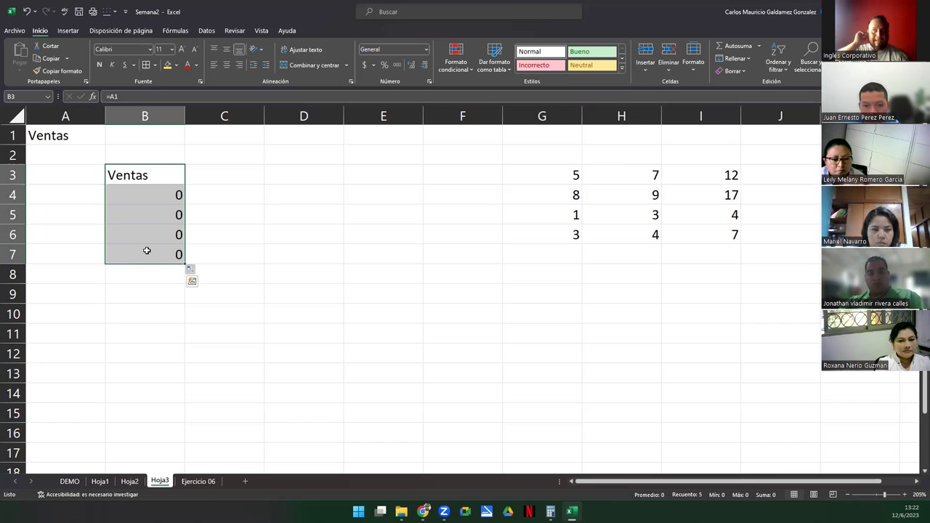
left_click(53, 138)
left_click(129, 175)
type("=A1")
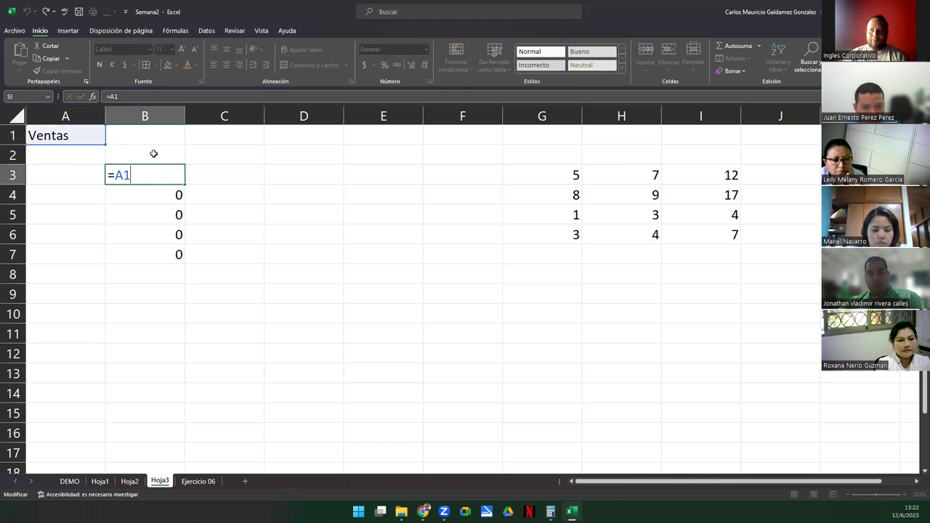
key("Return")
Inspect the copied formulas in B4 and B5 with their highlighted source cells, then select A2
double_click(148, 195)
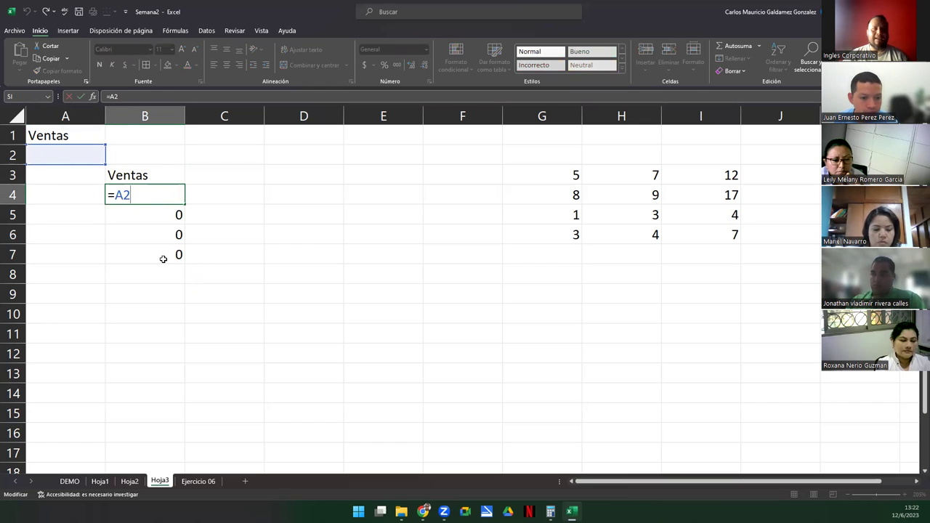
key("Return")
double_click(158, 213)
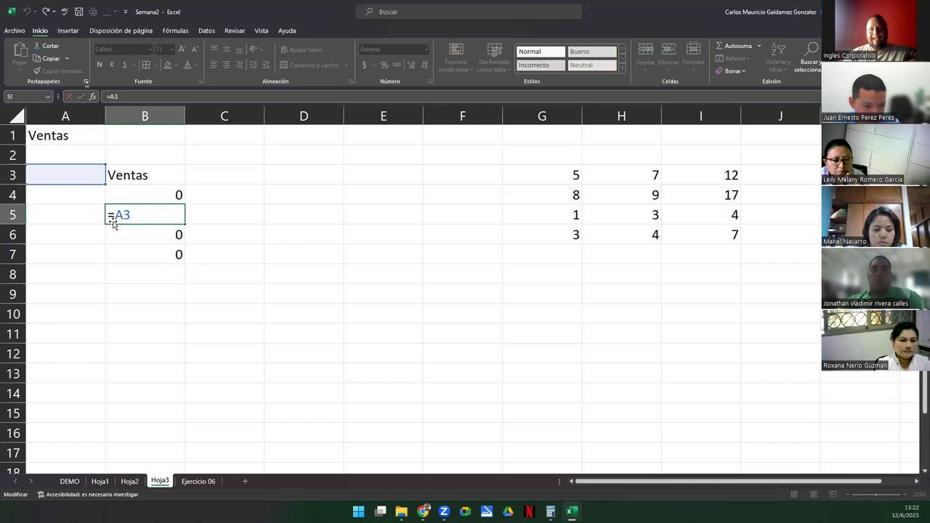
left_click(57, 153)
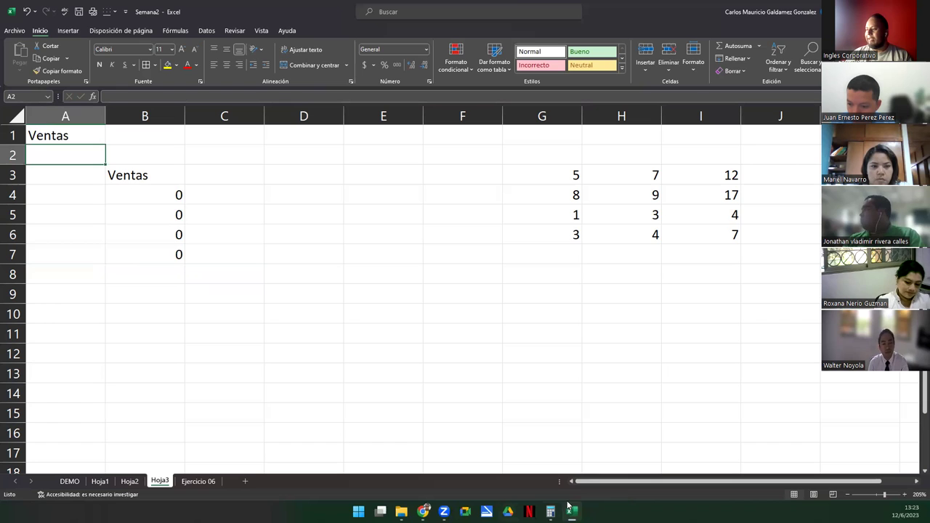
Switch to the presentation and advance to the slide defining absolute references
key("alt+Tab")
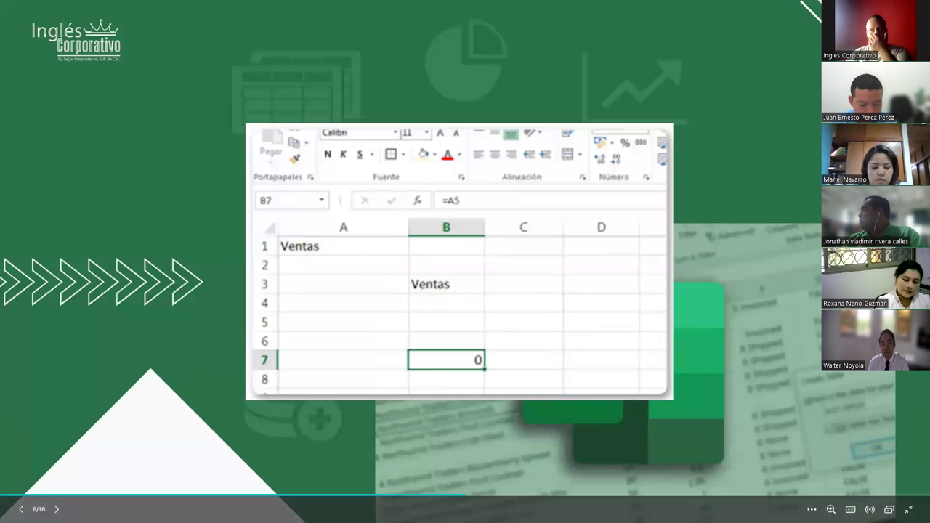
key("Right")
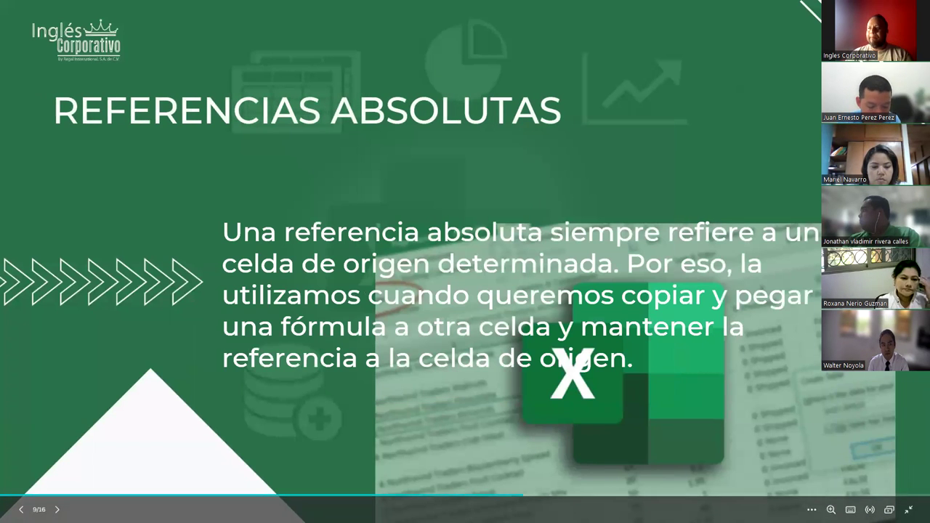
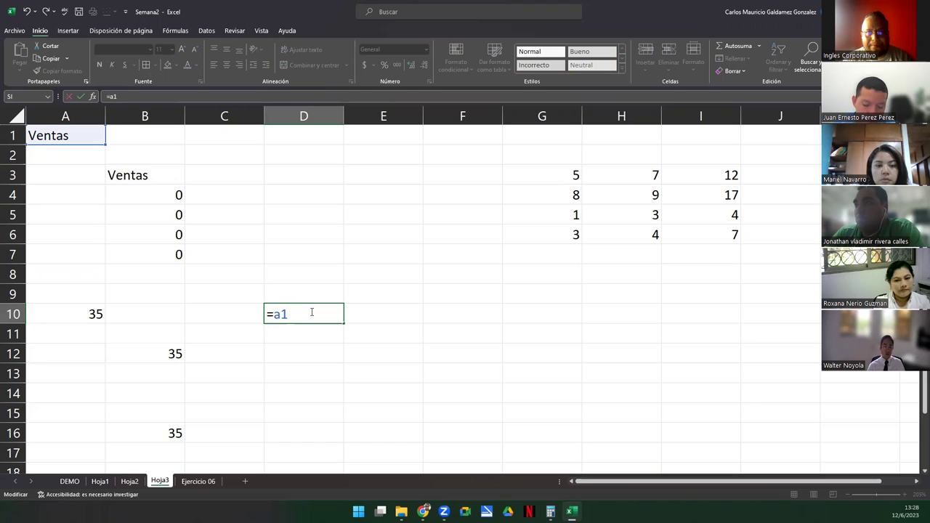
Cycle D10's reference to A1 through the forms $A$1, A$1, $A1 and A1
key("F4")
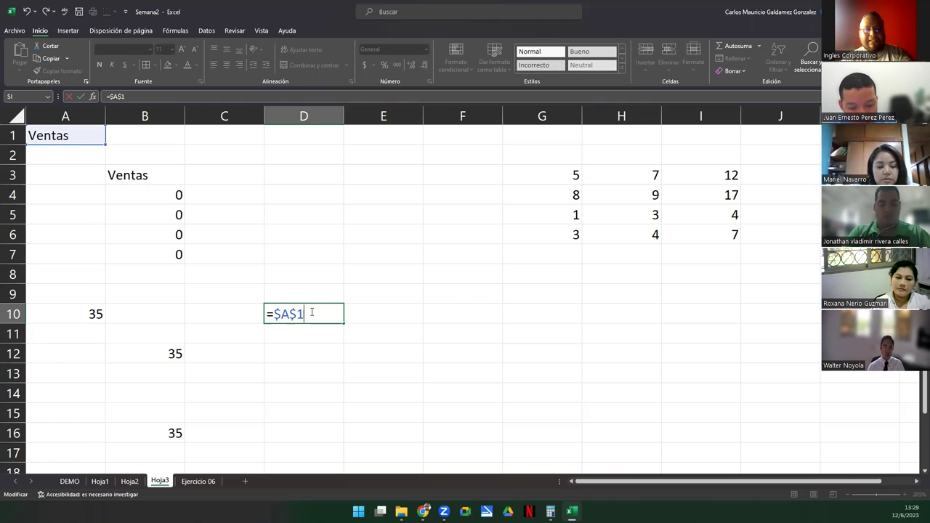
key("F4")
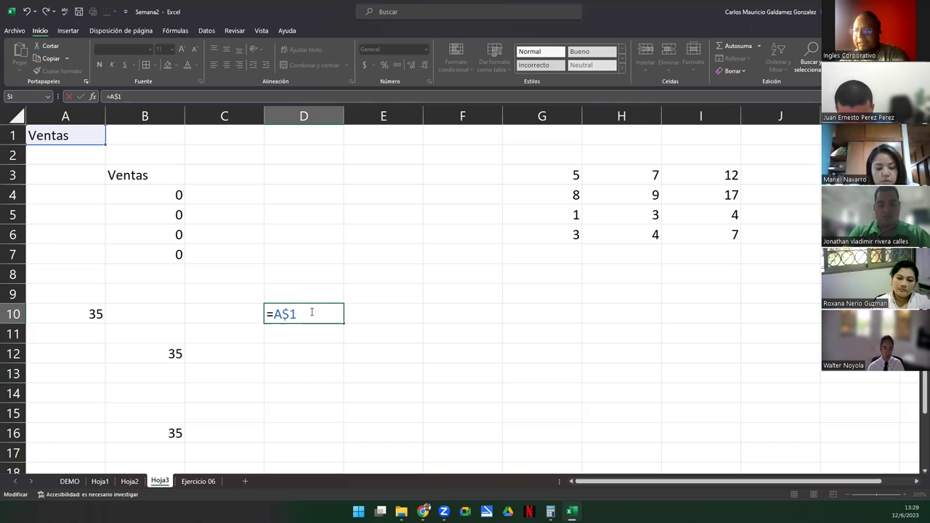
key("F4")
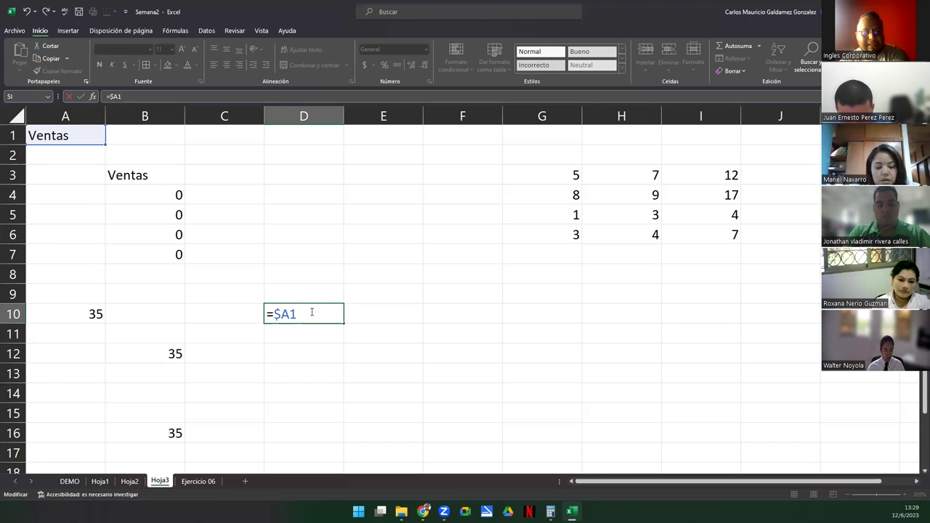
key("F4")
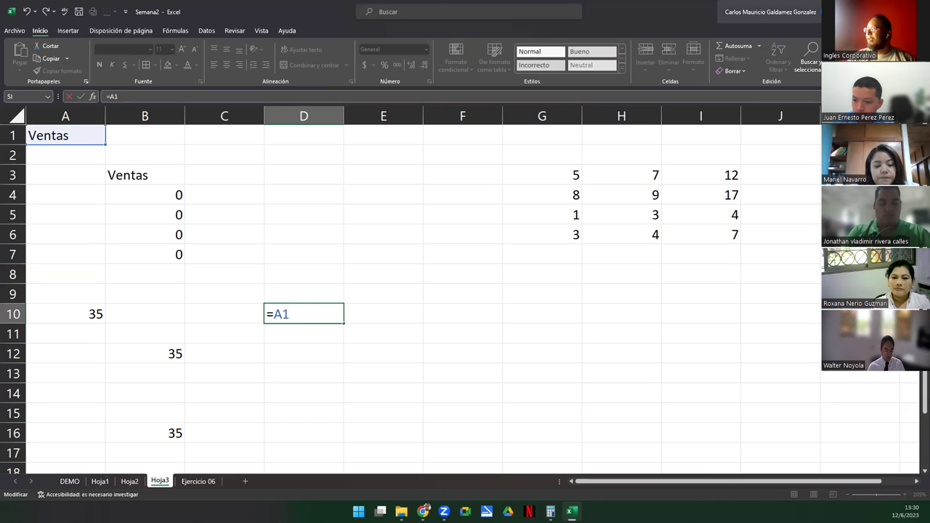
Switch to the presentation and advance to the Demostración slide
key("alt+Tab")
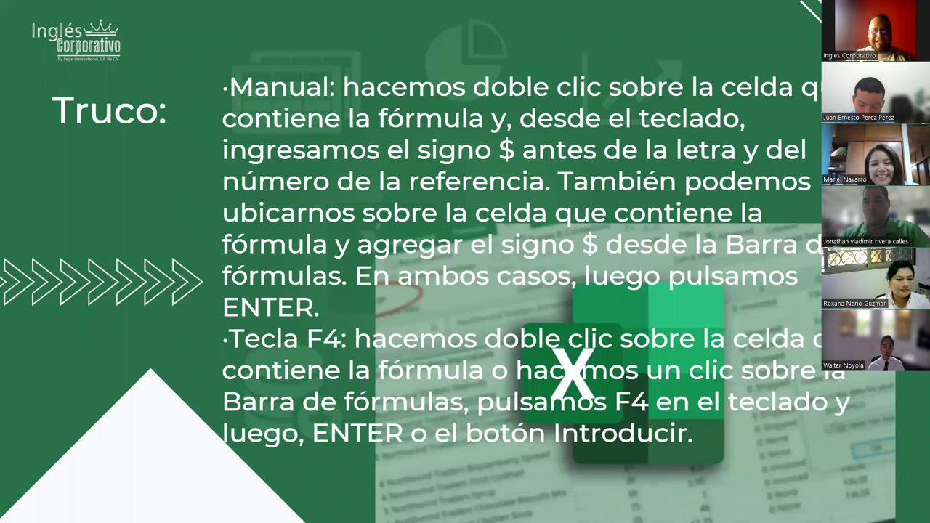
key("Right")
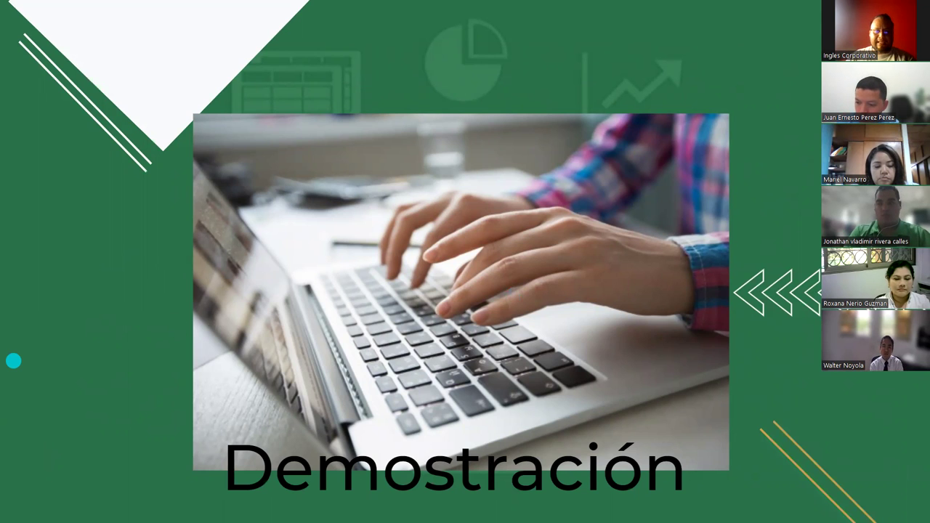
Return to Excel, cancel the edit in D10 and open the DEMO sheet
left_click(572, 511)
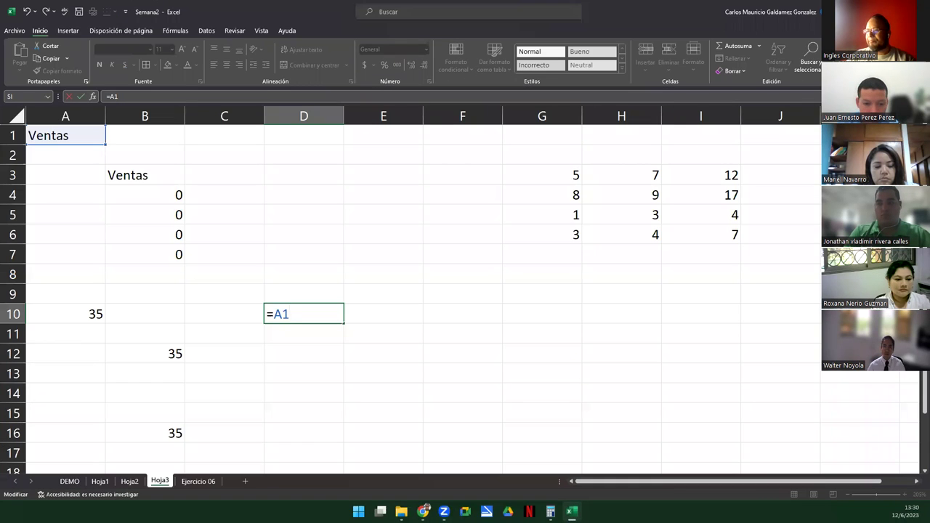
key("Escape")
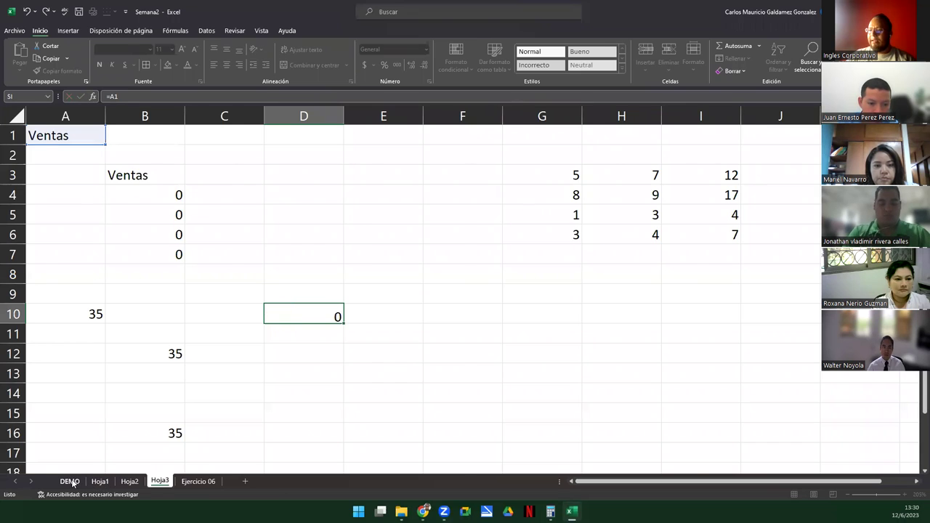
left_click(70, 481)
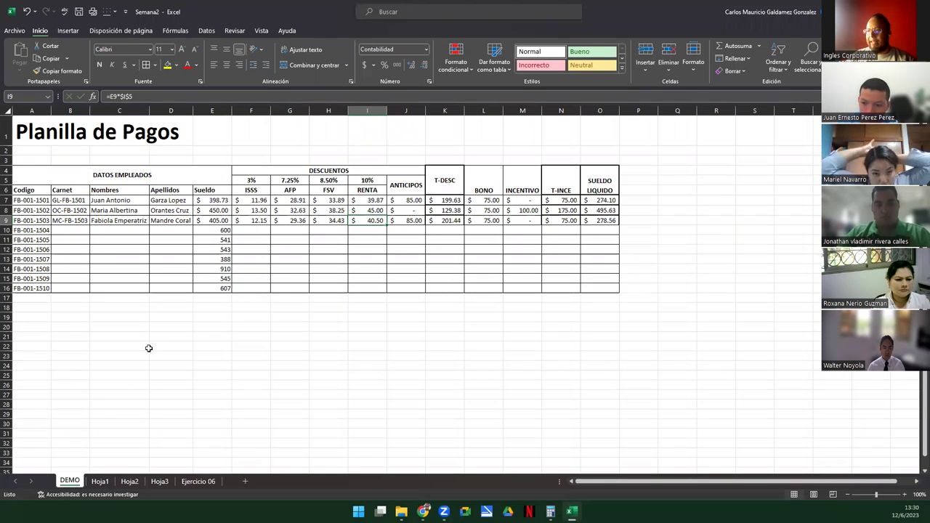
Clear the discounts in F7:J9, the bonuses and incentives in L7:M9, and the salaries in E7:E9
scroll(145, 349, "up", 1)
scroll(143, 348, "up", 1)
left_click_drag(327, 228, 545, 256)
left_click_drag(621, 230, 682, 254)
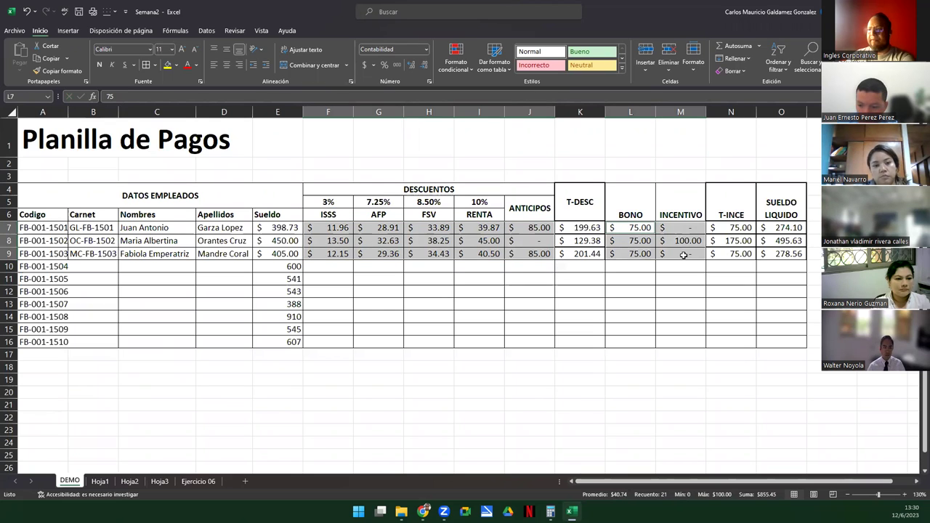
key("Delete")
left_click(382, 315)
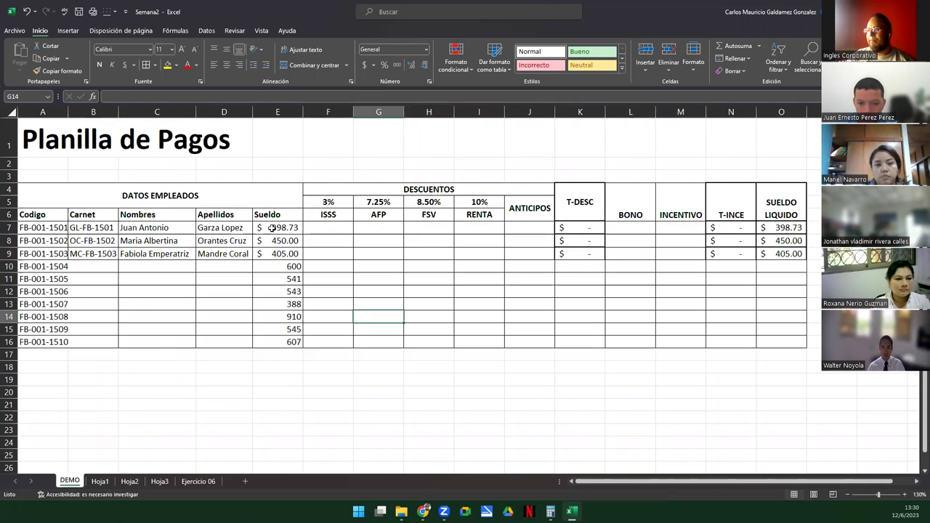
left_click_drag(274, 227, 275, 252)
key("Delete")
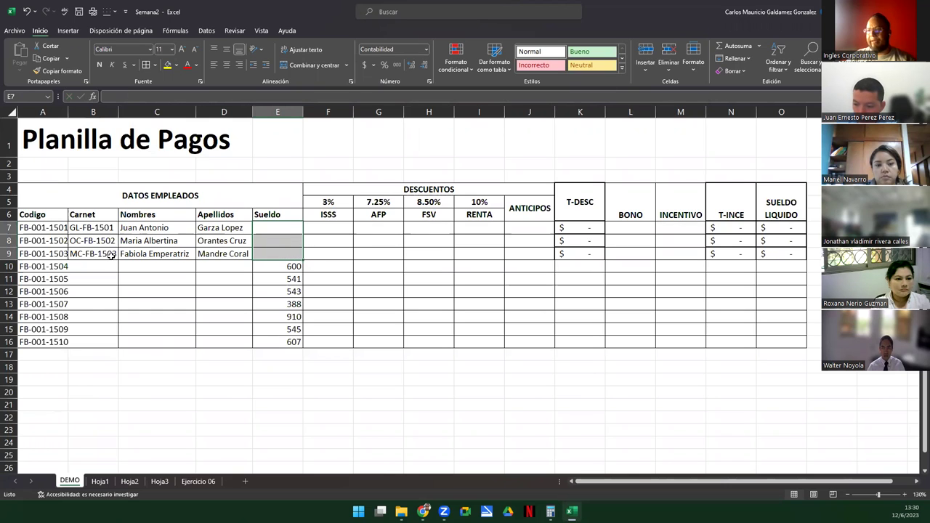
Narrow column A to fit its codes, and merge and center the Planilla de Pagos title across A1:O1
left_click(148, 346)
double_click(69, 112)
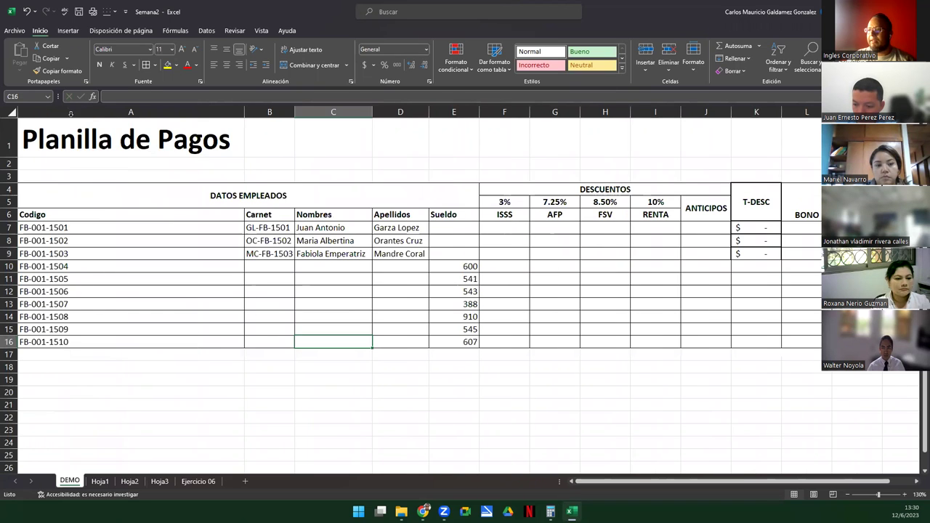
left_click_drag(244, 114, 763, 138)
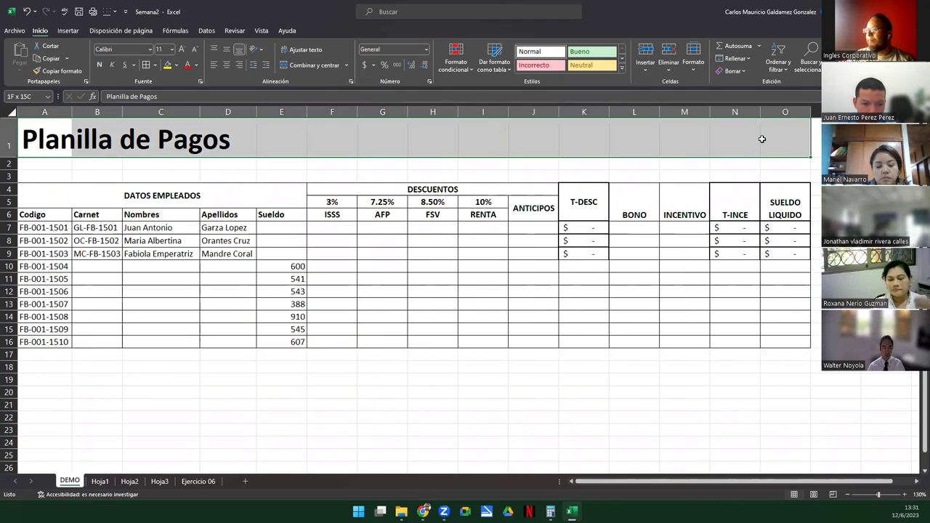
left_click(302, 69)
left_click(214, 205)
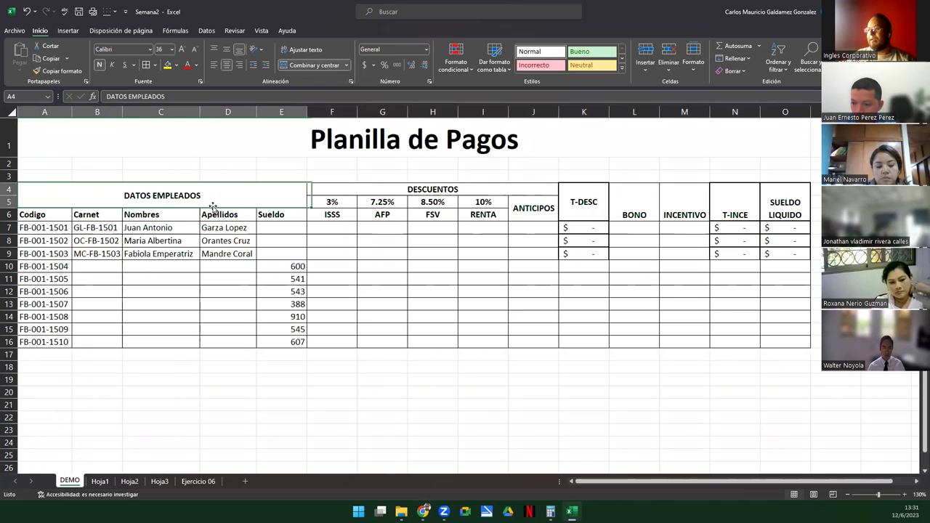
Clear the remaining salaries in E10:E16 of the Sueldo column
left_click_drag(284, 268, 278, 342)
key("Delete")
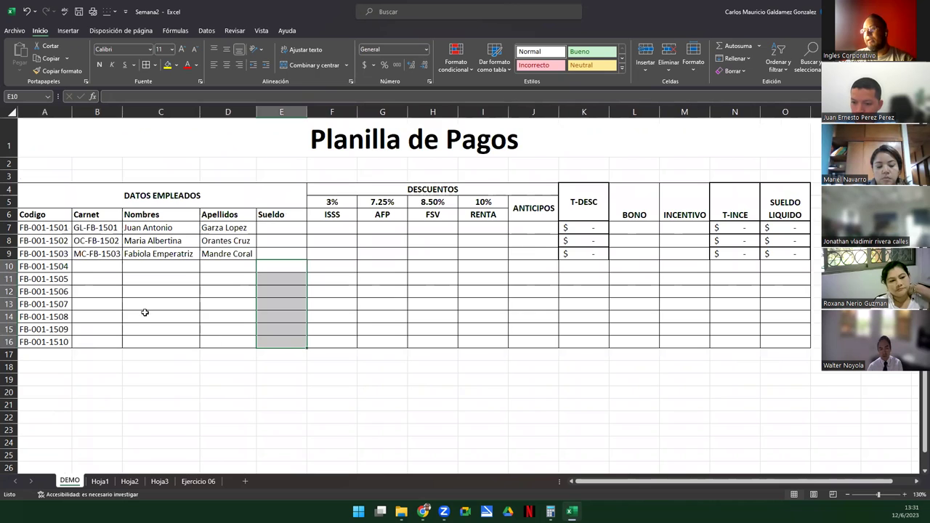
left_click(144, 315)
left_click(83, 265)
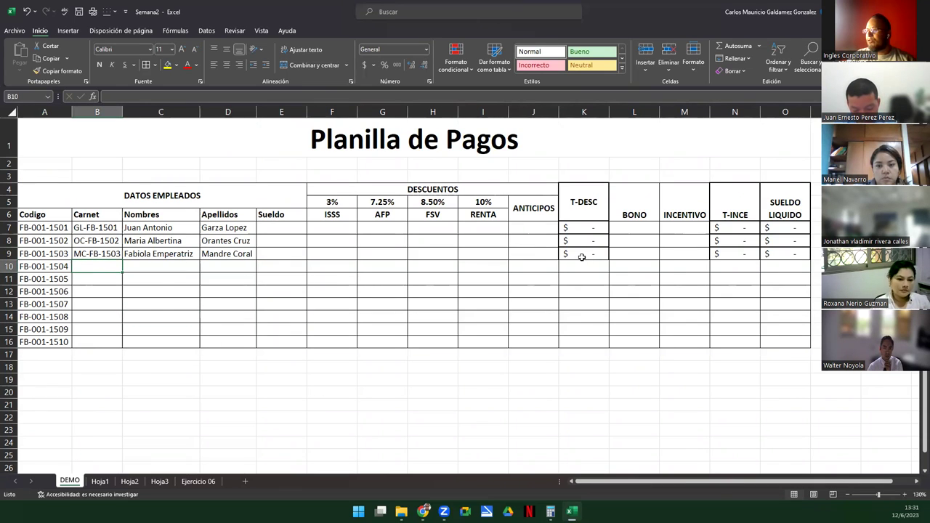
Inspect the T-DESC, T-INCE and SUELDO LIQUIDO formulas in K7, N7 and O7 with their source cells
left_click(594, 230)
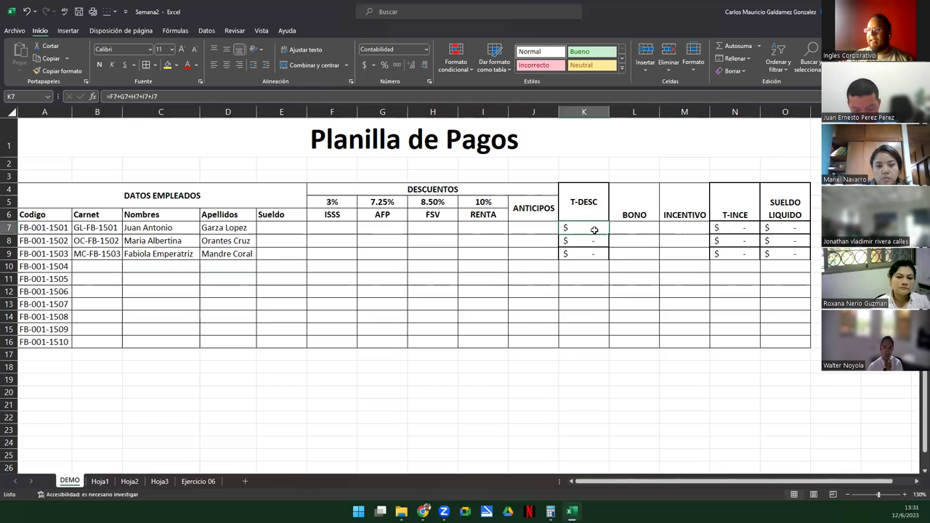
double_click(594, 230)
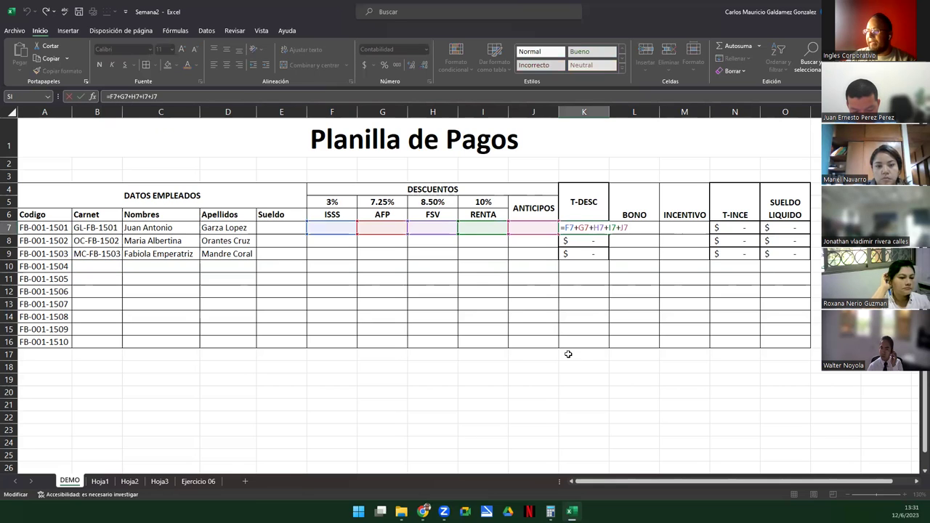
left_click_drag(564, 227, 629, 227)
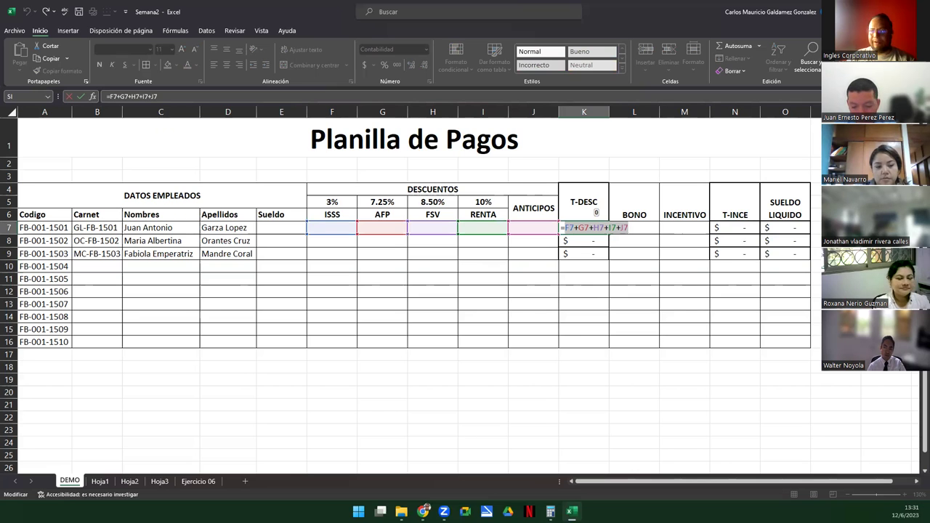
key("Tab")
key("Tab")
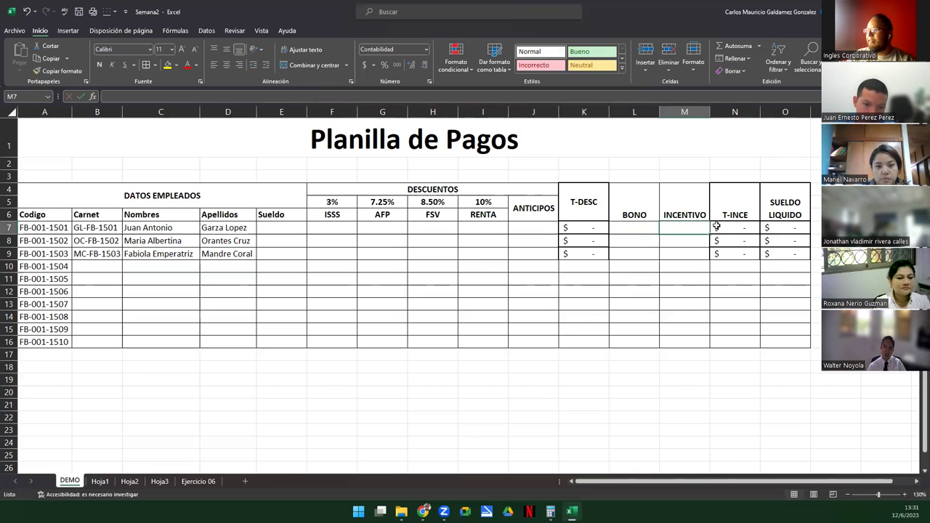
left_click(733, 229)
key("F2")
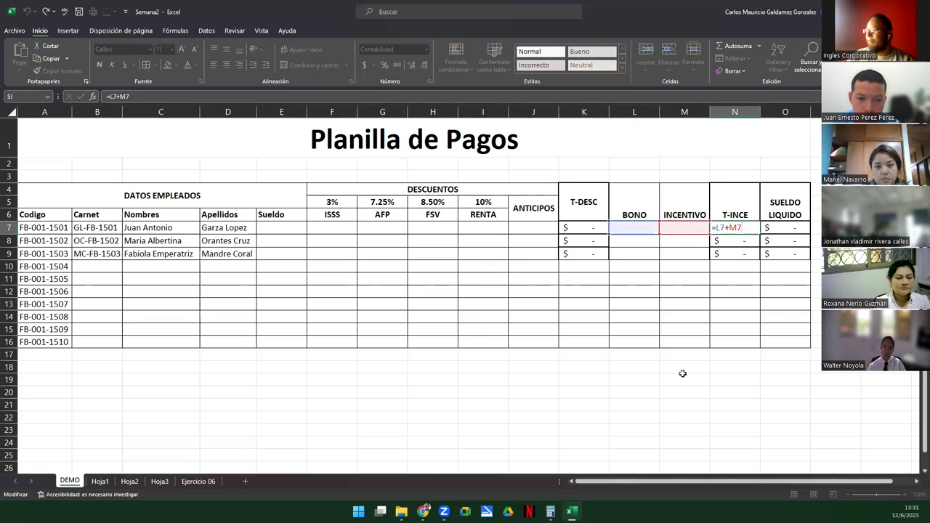
left_click(780, 230)
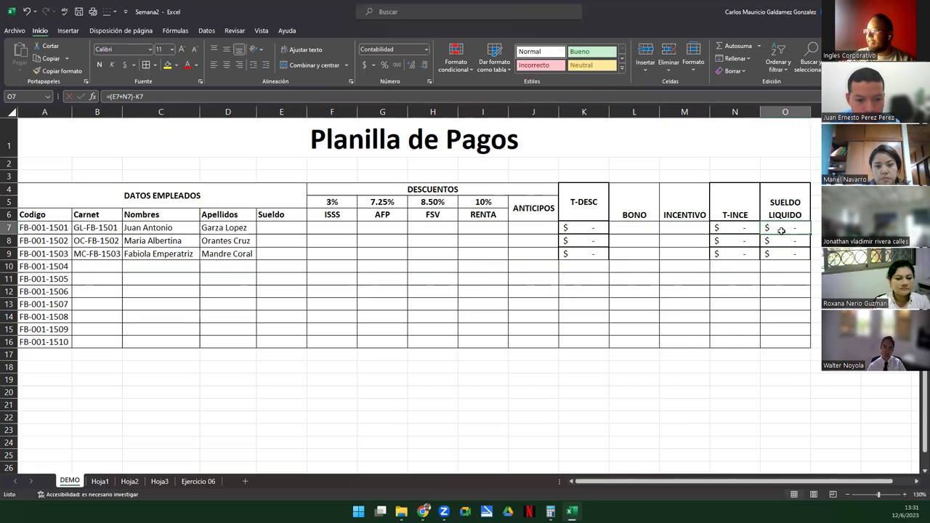
key("F2")
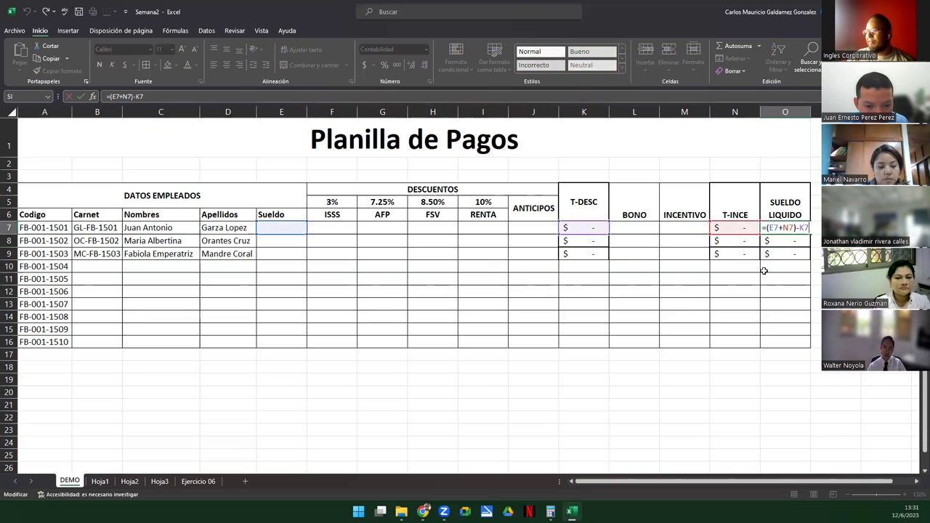
Review the emptied discount cells in F7:J9 and the payroll range E7:O9, then select E7
left_click(337, 228)
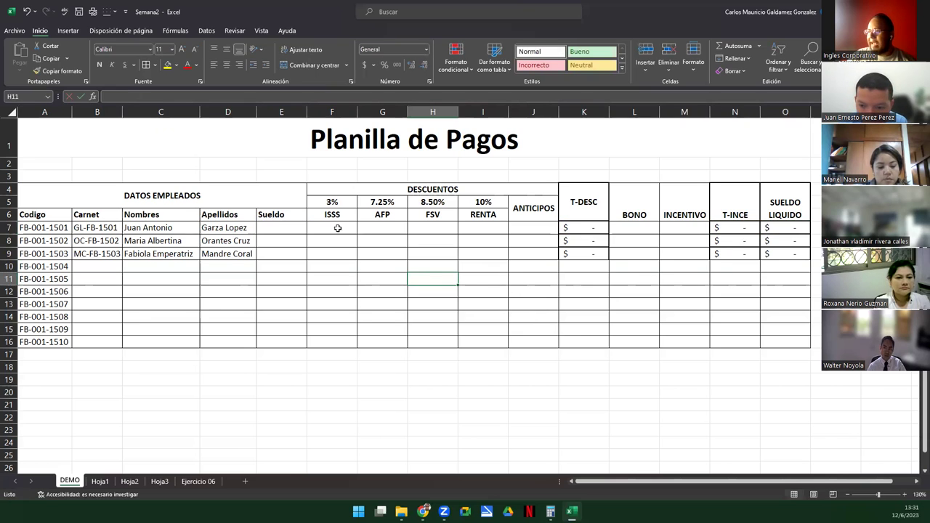
left_click_drag(393, 233, 485, 263)
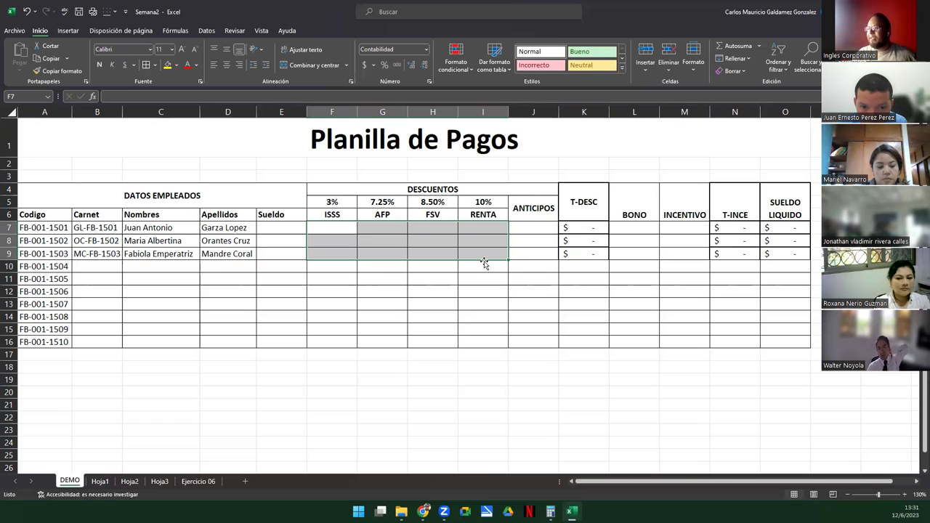
left_click_drag(527, 231, 534, 254)
left_click_drag(328, 251, 780, 254)
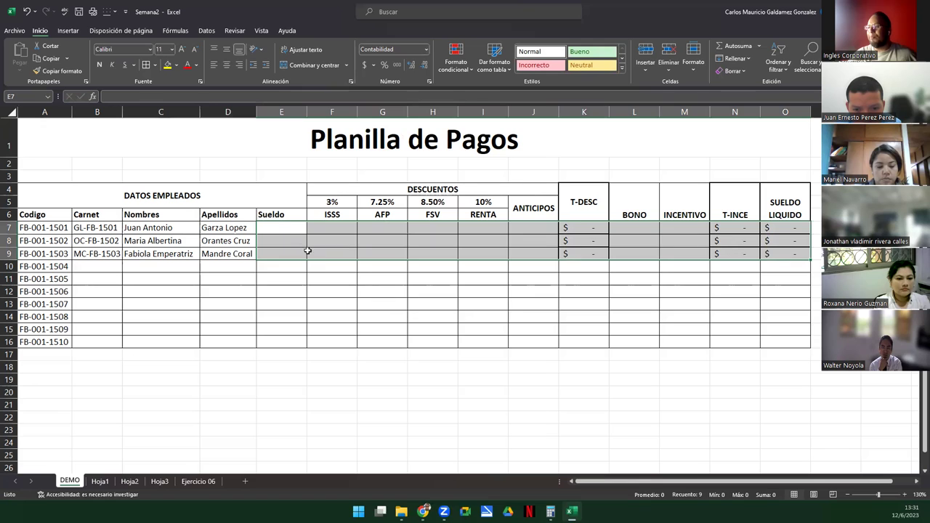
left_click(285, 224)
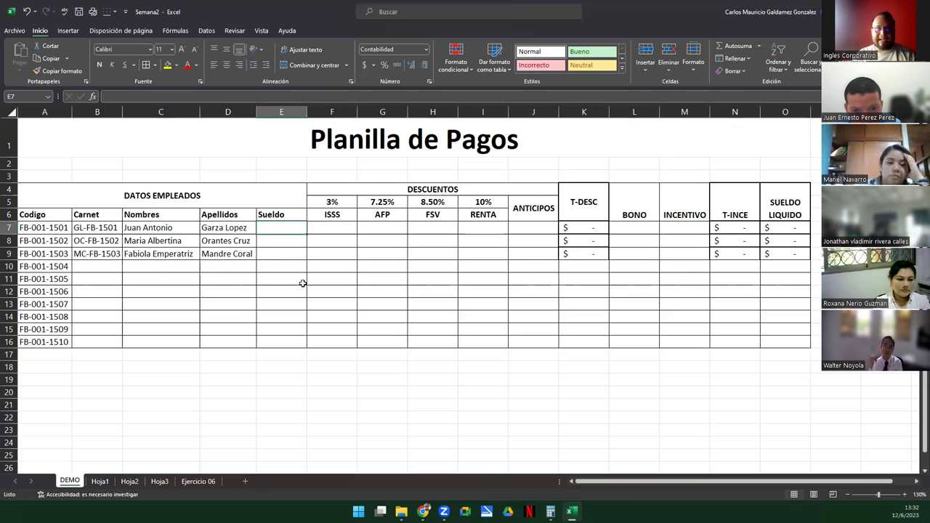
Compare the T-DESC formulas in K7, K8 and K9 to see how their references change by row
double_click(578, 227)
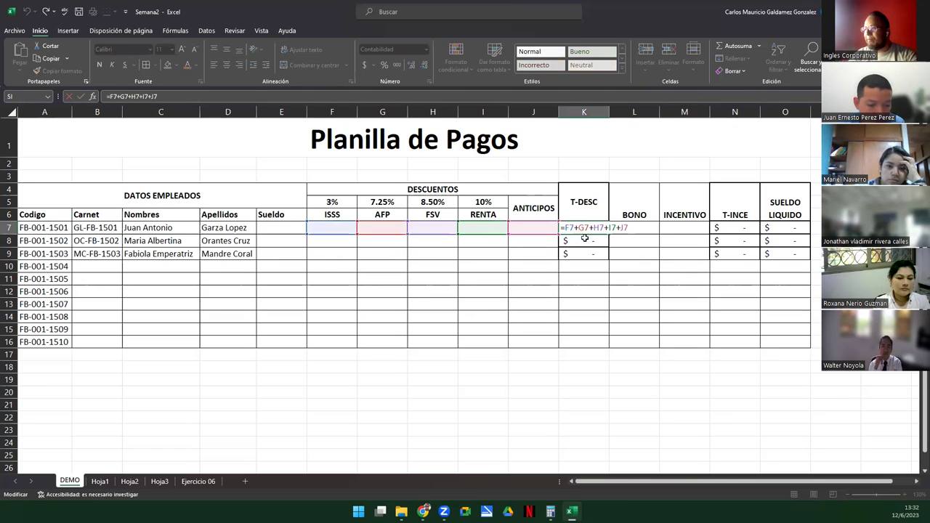
left_click(582, 239)
double_click(582, 240)
left_click(586, 251)
key("F2")
Compare the T-INCE formulas in N7:N9 and the SUELDO LIQUIDO formulas in O7:O9, leaving them unedited
double_click(738, 230)
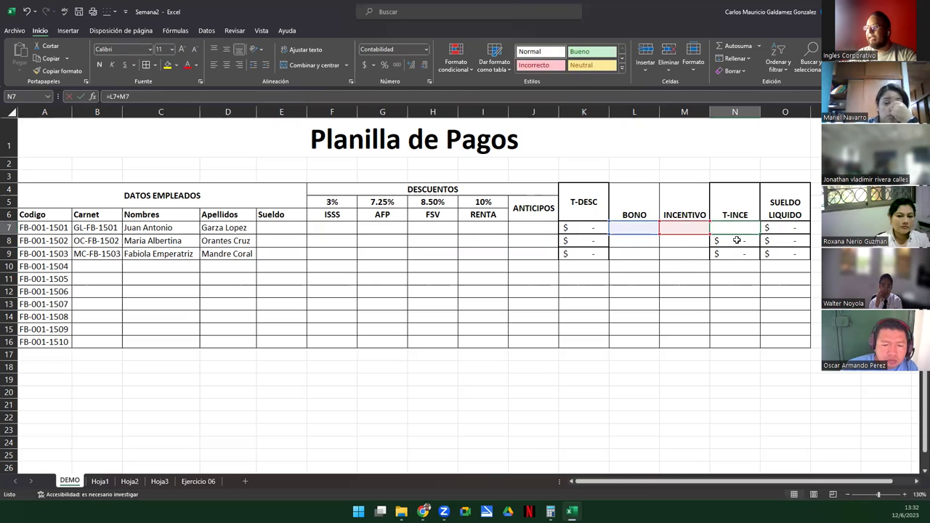
double_click(738, 240)
double_click(737, 254)
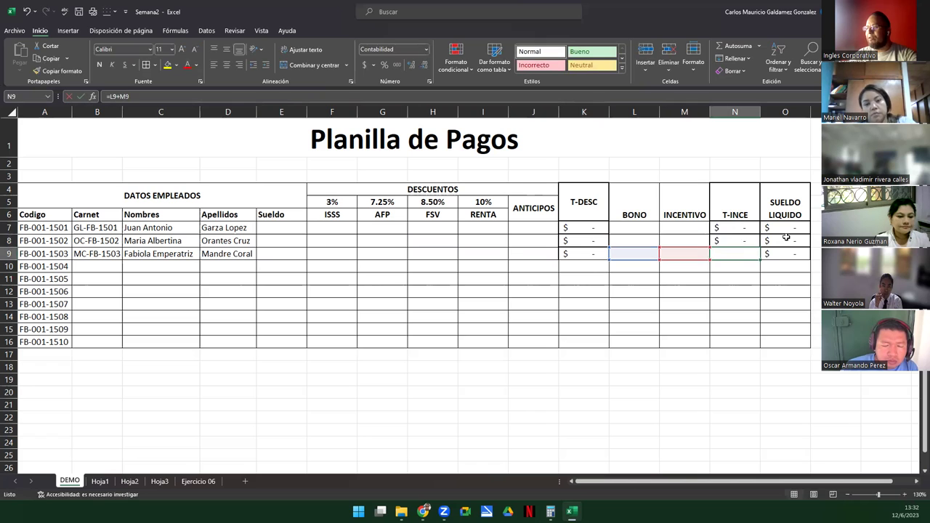
double_click(785, 229)
double_click(783, 241)
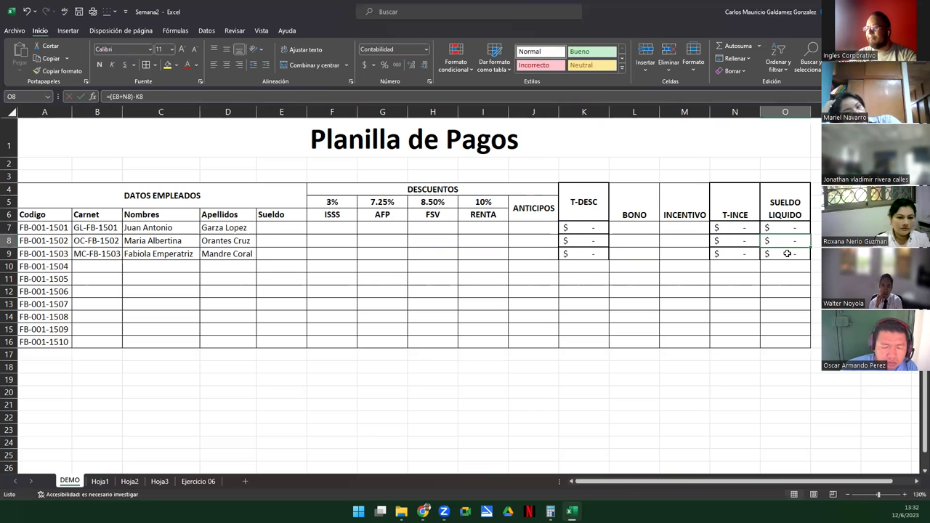
double_click(786, 253)
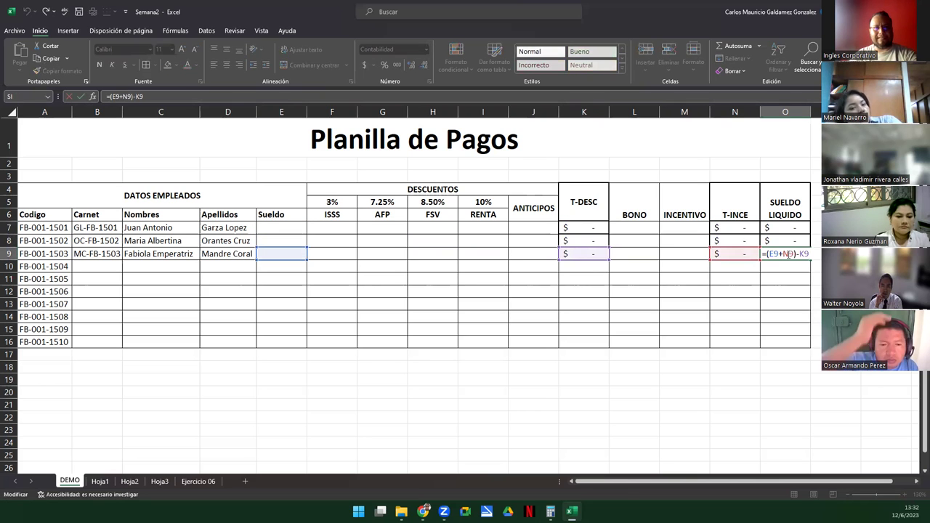
key("Escape")
Apply the Incorrecto cell style to the discount cells F7:J9
left_click_drag(330, 228, 519, 254)
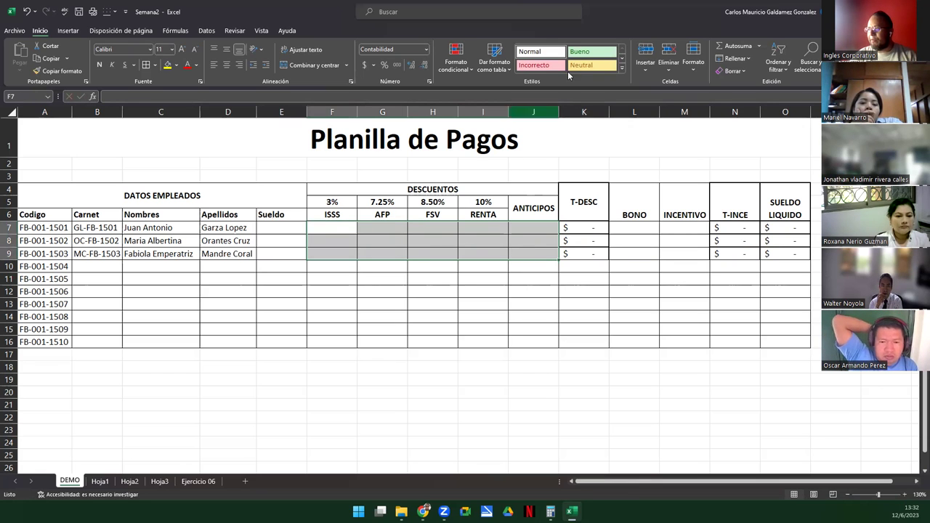
left_click(591, 51)
left_click(539, 63)
left_click(339, 234)
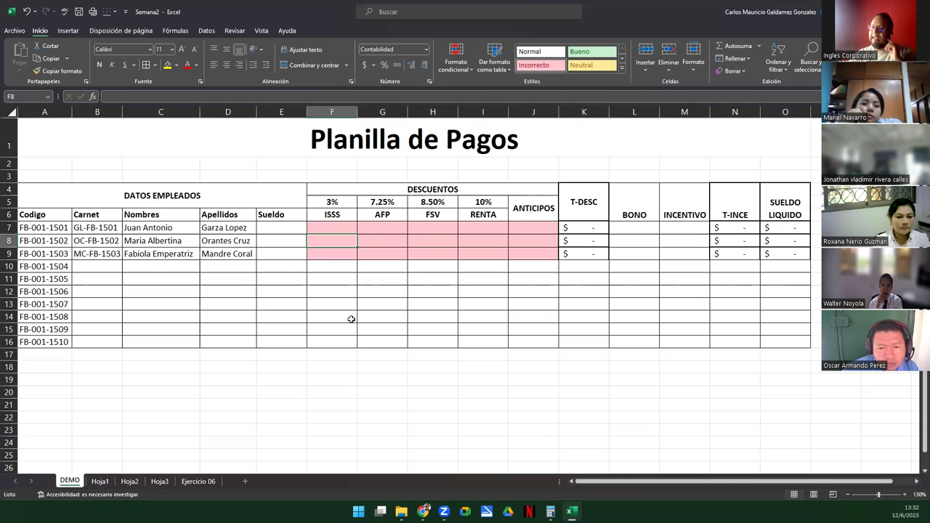
Enter the Sueldo values 768.95, 944.50 and 1108.51 in E7:E9, then check the SUELDO LIQUIDO cells O7:O9
left_click(276, 231)
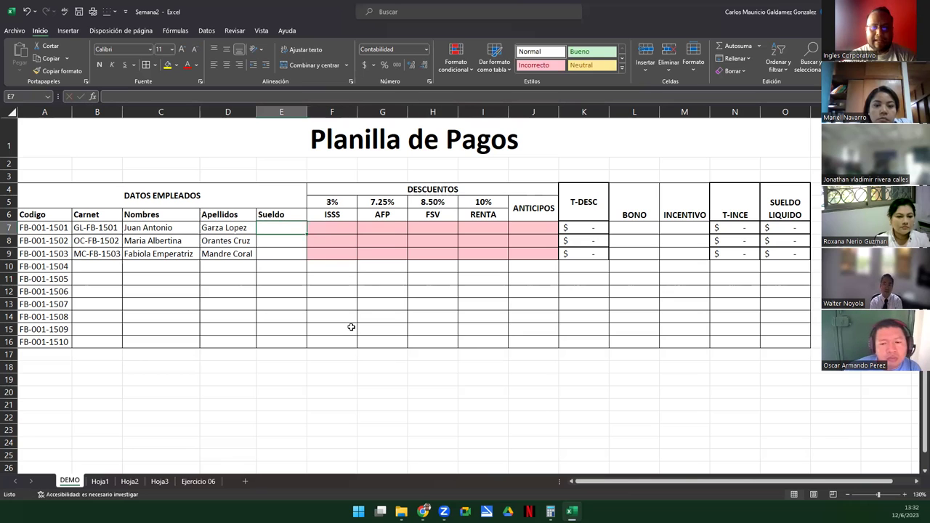
type("768.95")
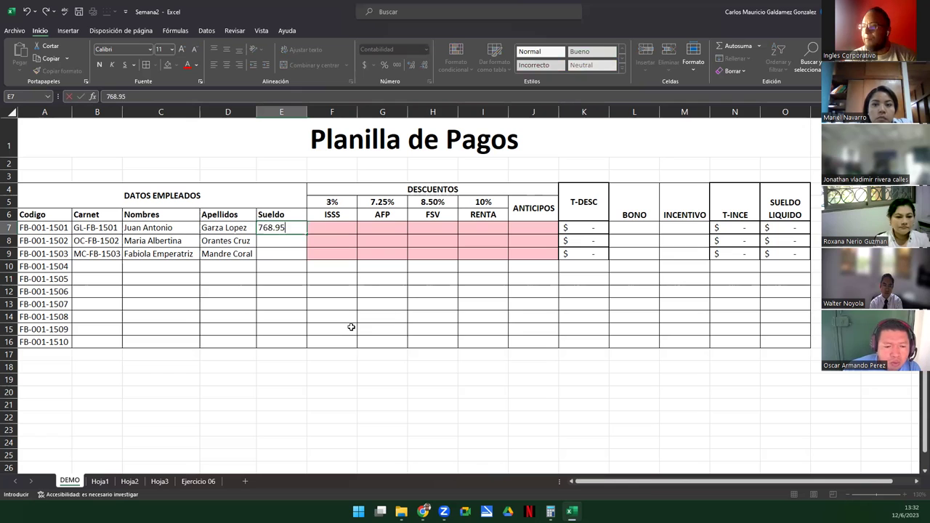
key("Return")
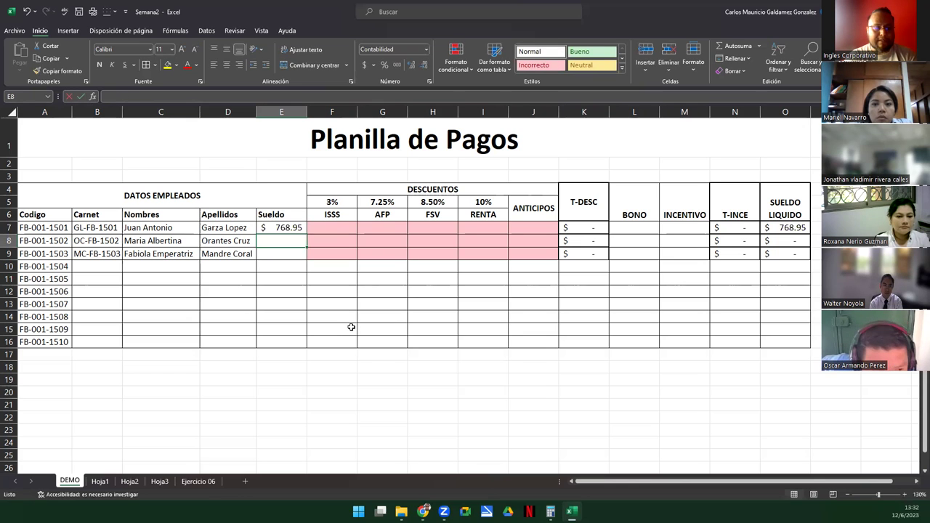
type("944.50")
key("Return")
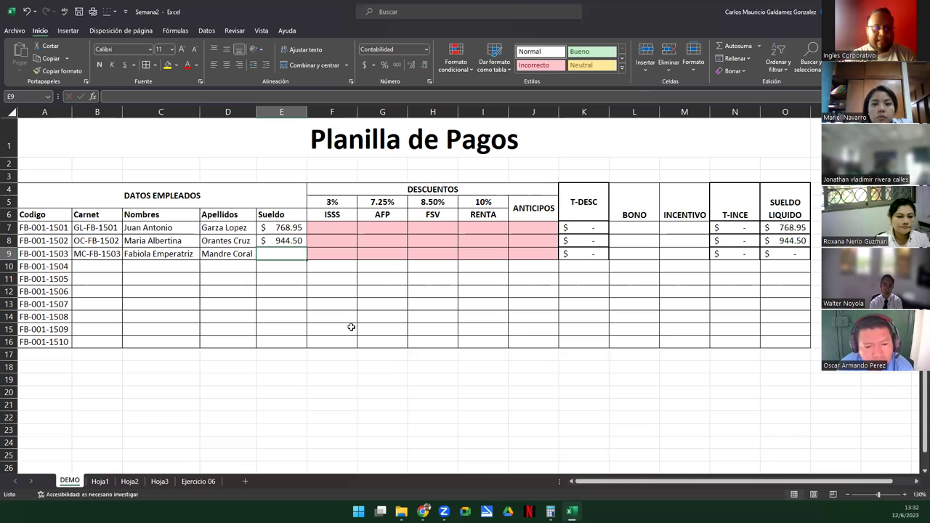
type("1,")
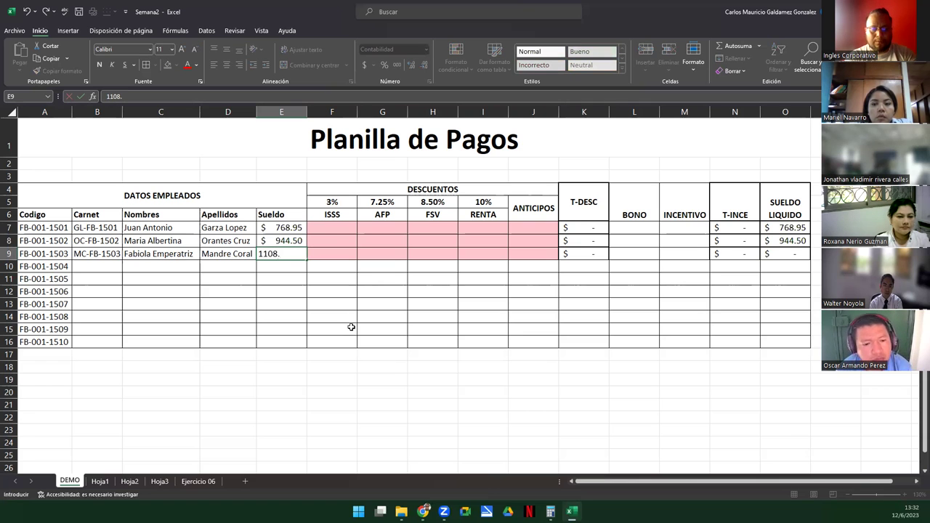
type("108.51")
key("Return")
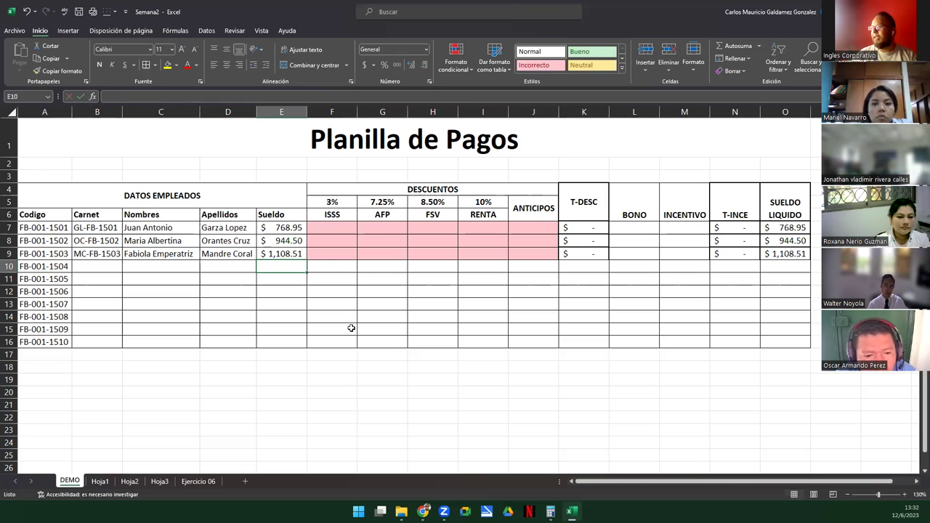
left_click_drag(805, 226, 799, 253)
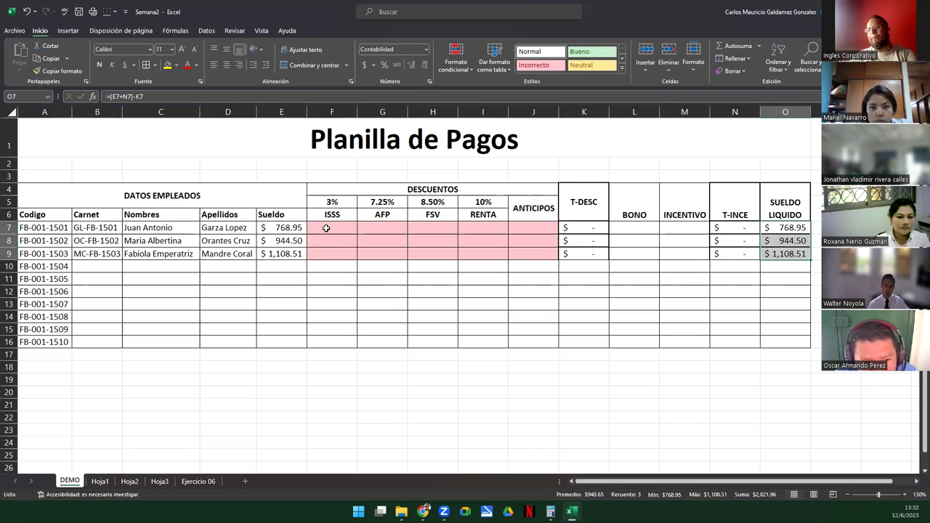
Calculate the first employee's ISSS discount in F7 with the formula =E7*F5
left_click(326, 228)
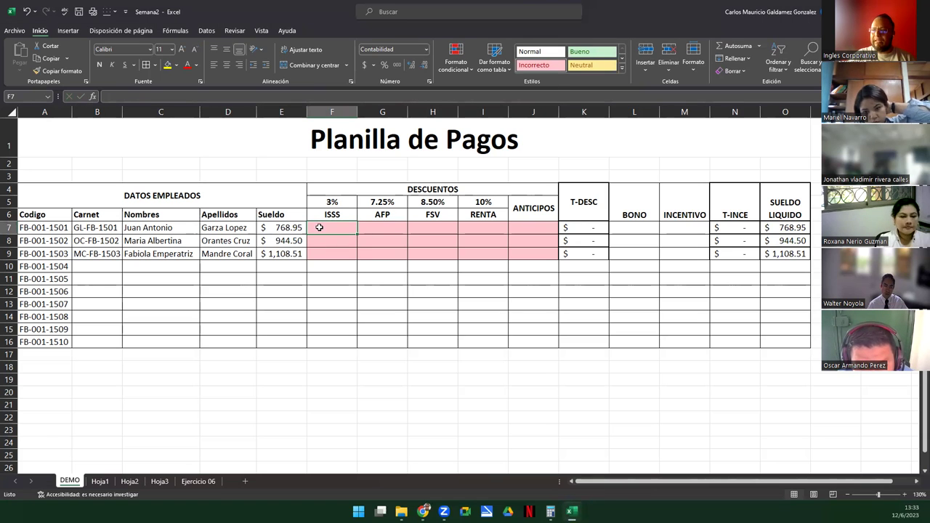
left_click(281, 230)
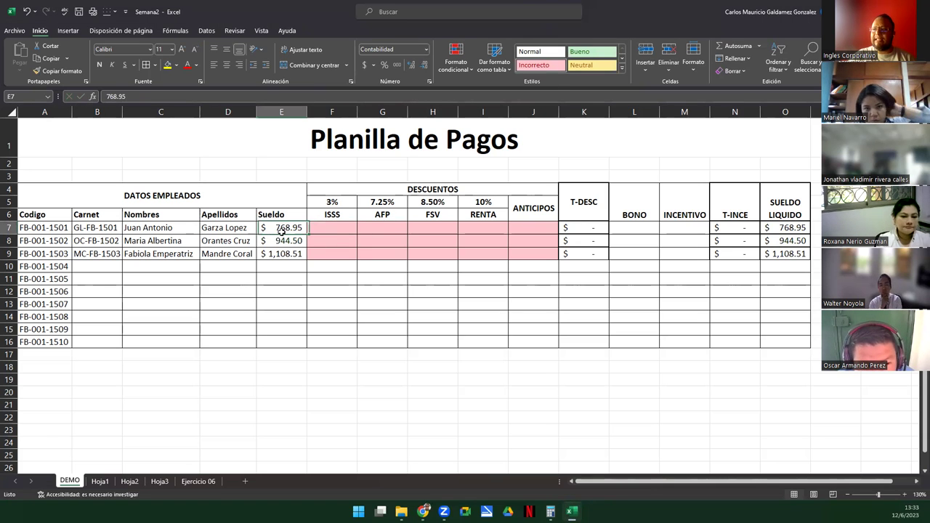
left_click(336, 232)
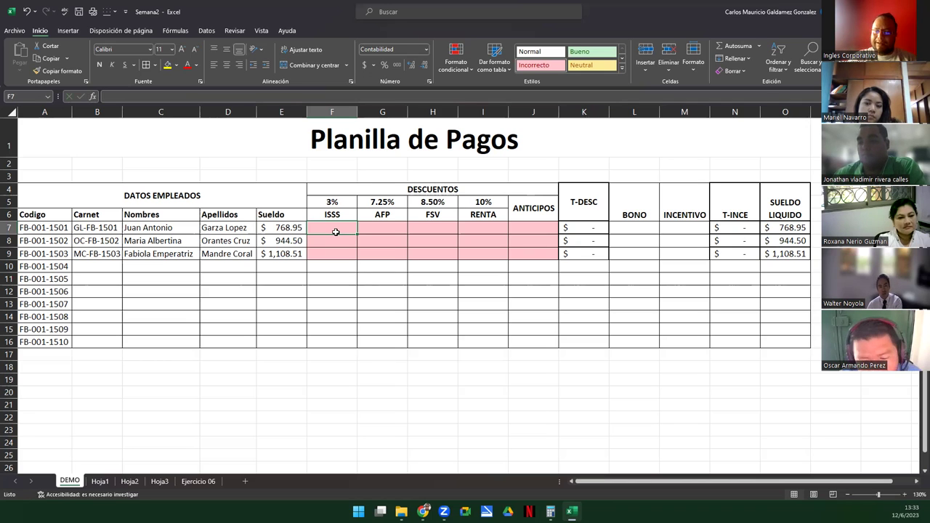
type("=")
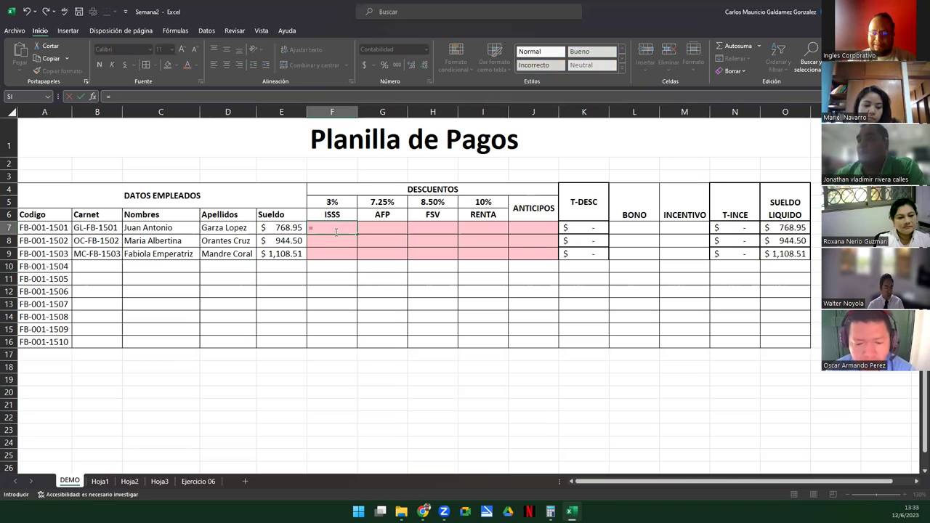
key("Left")
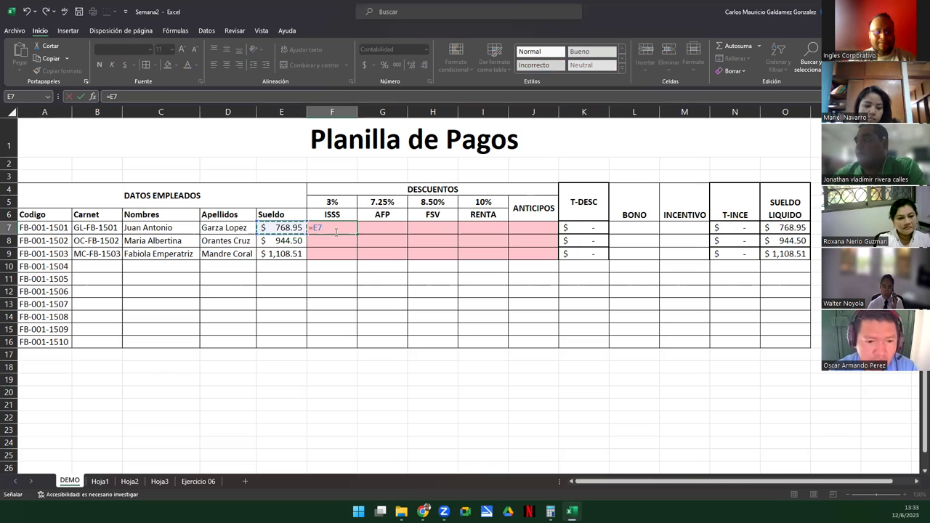
type("*")
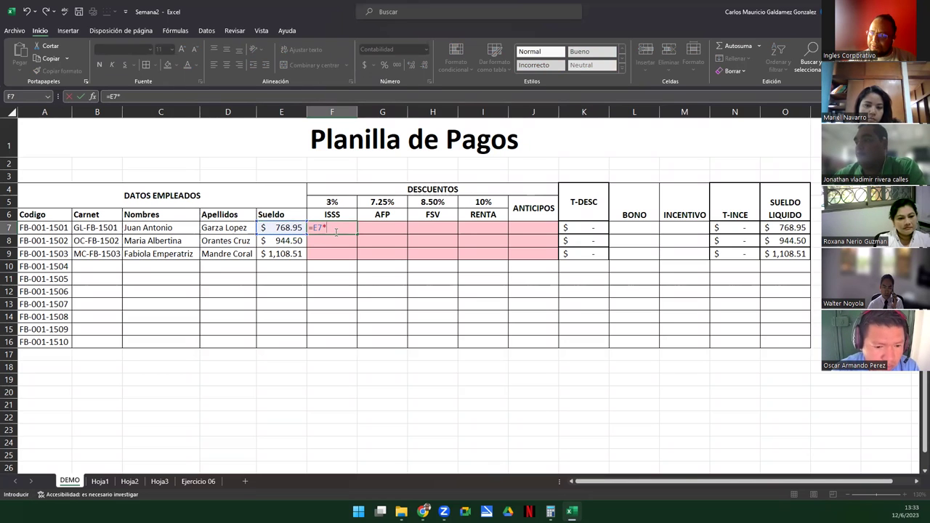
key("Up")
key("Up")
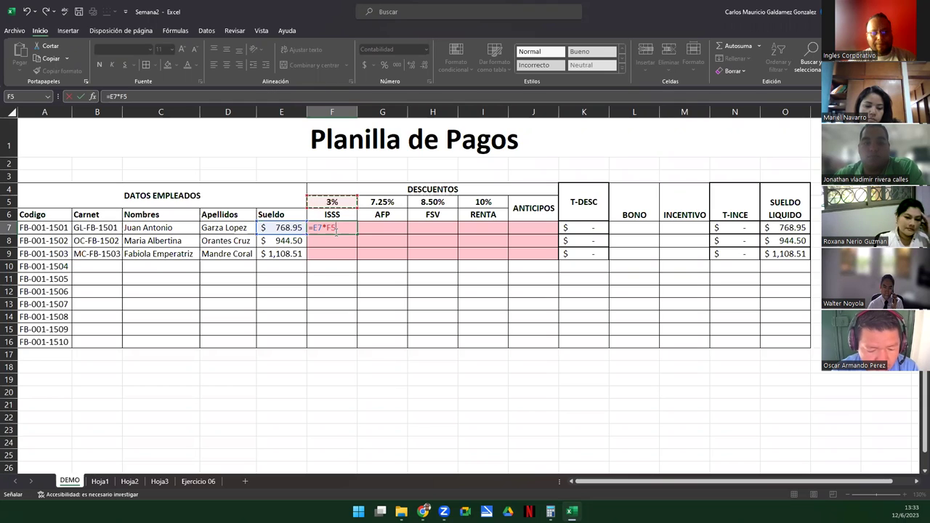
key("Return")
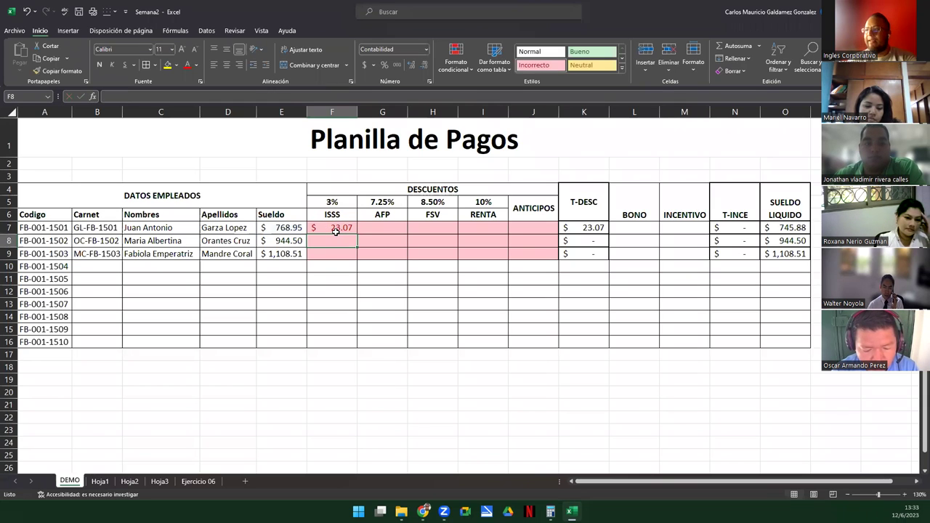
Copy the relative ISSS formula from F7 down to F16 and inspect the references in F8
left_click(327, 230)
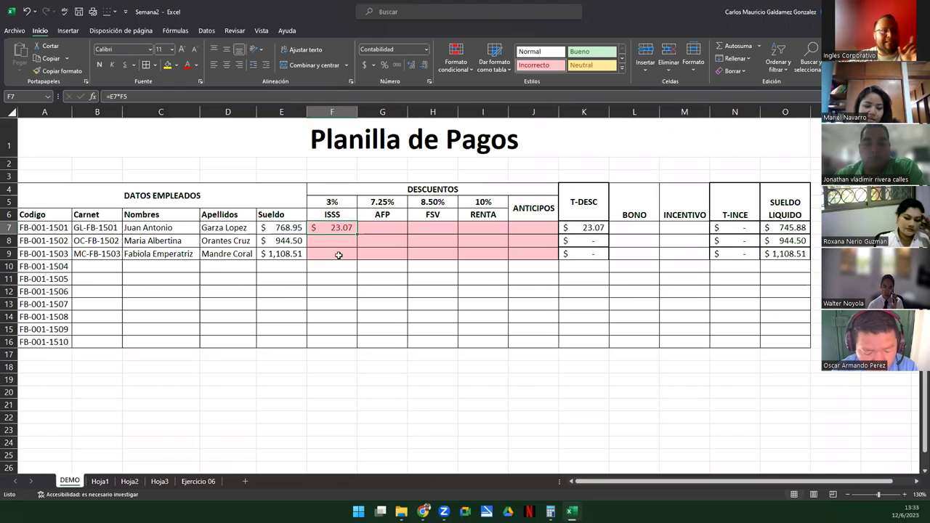
left_click_drag(356, 234, 336, 346)
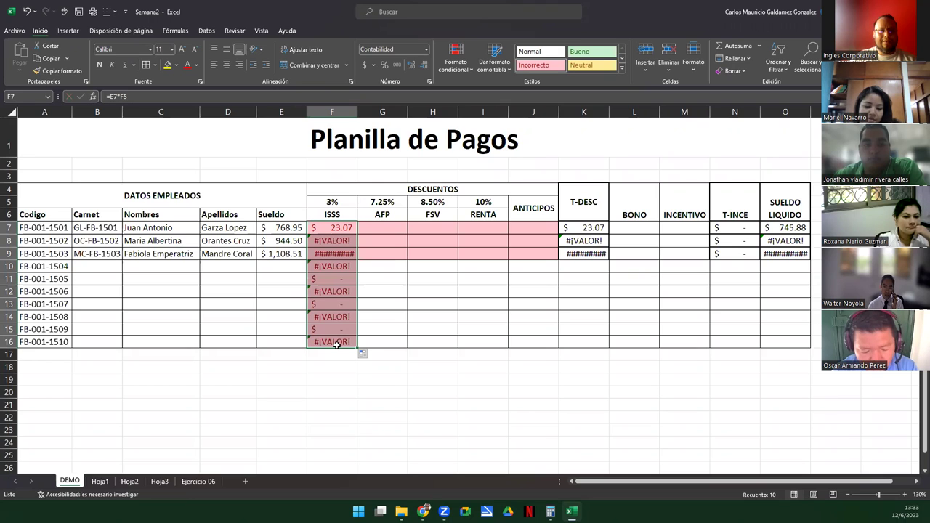
left_click_drag(335, 243, 317, 334)
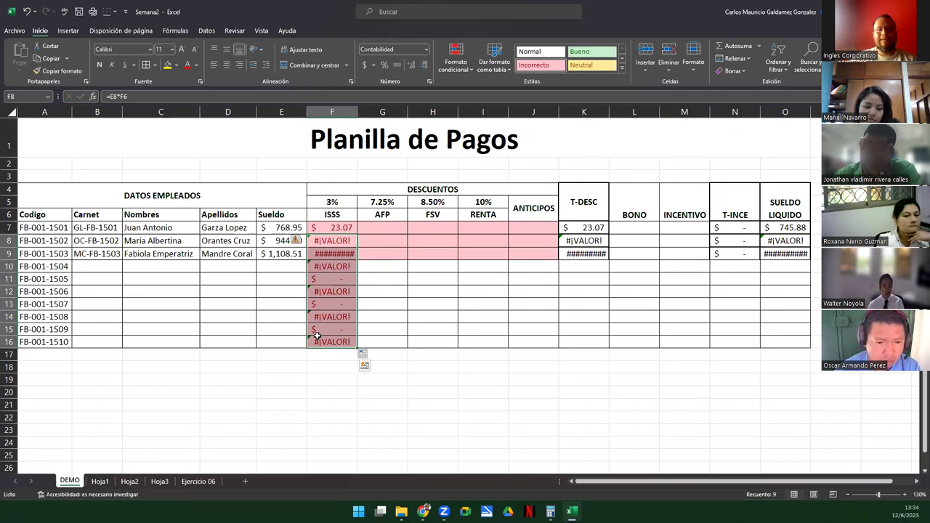
left_click(338, 240)
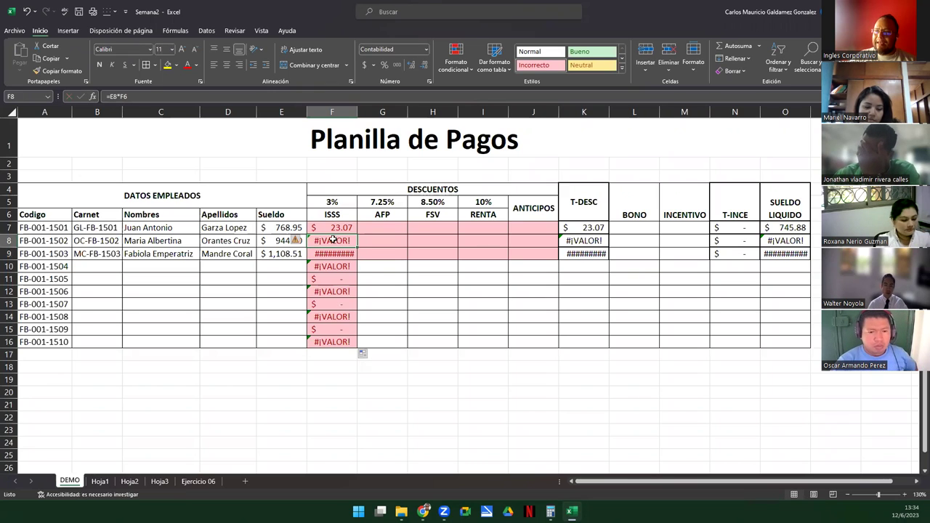
double_click(335, 240)
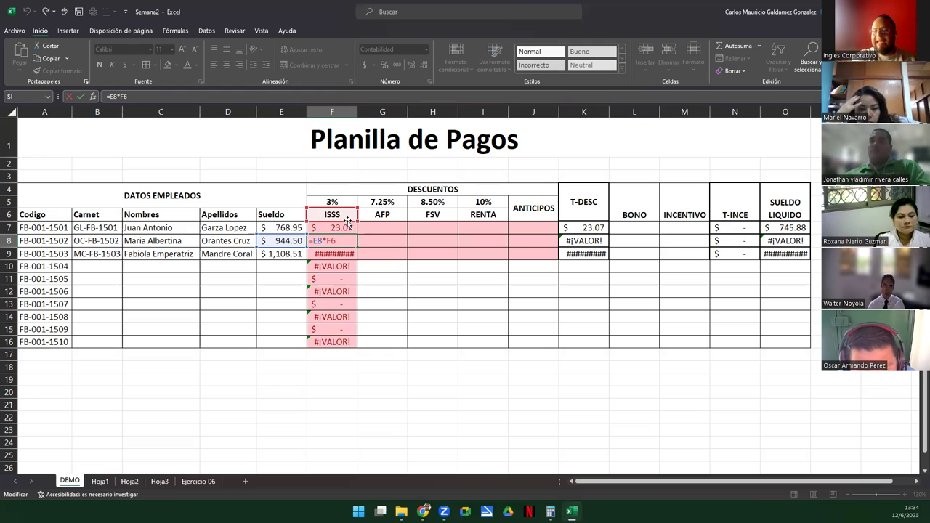
key("Return")
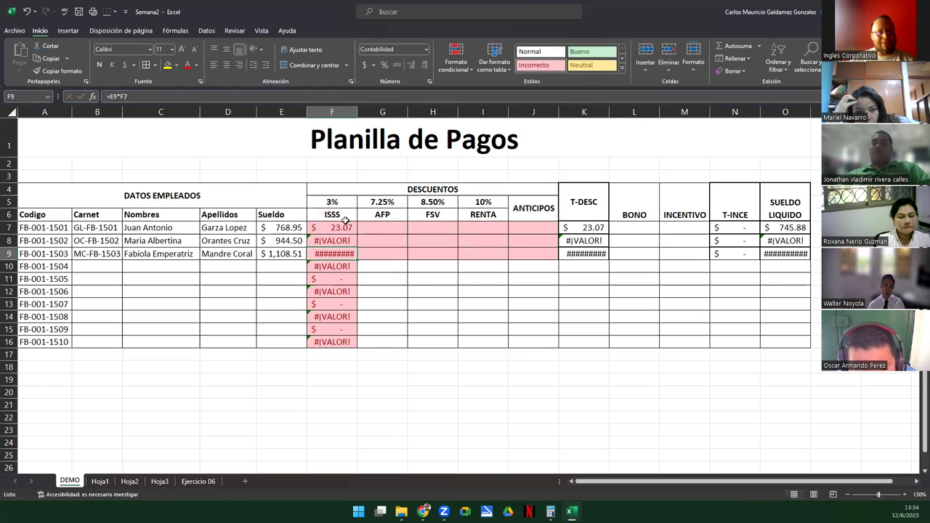
Make the rate reference in F7 absolute as =E7*$F$5 and fill the formula down to F16
left_click(332, 228)
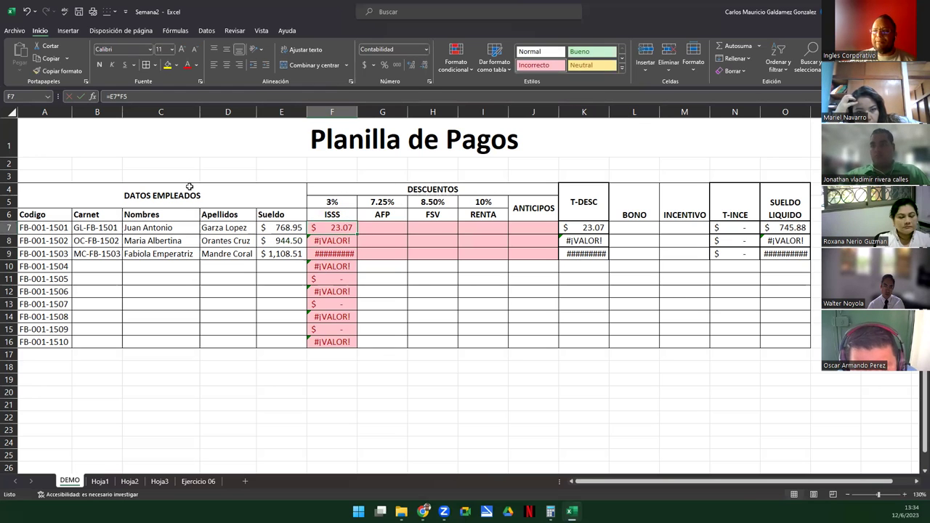
key("F2")
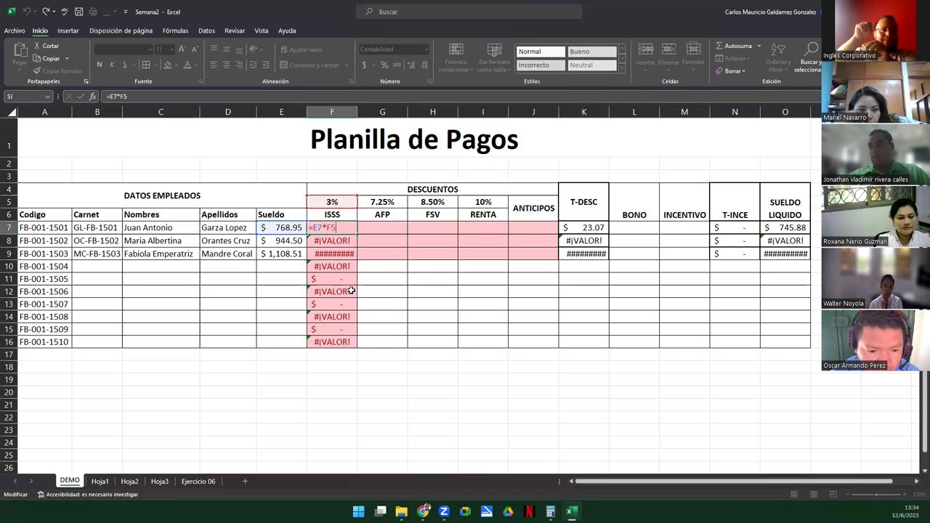
key("F4")
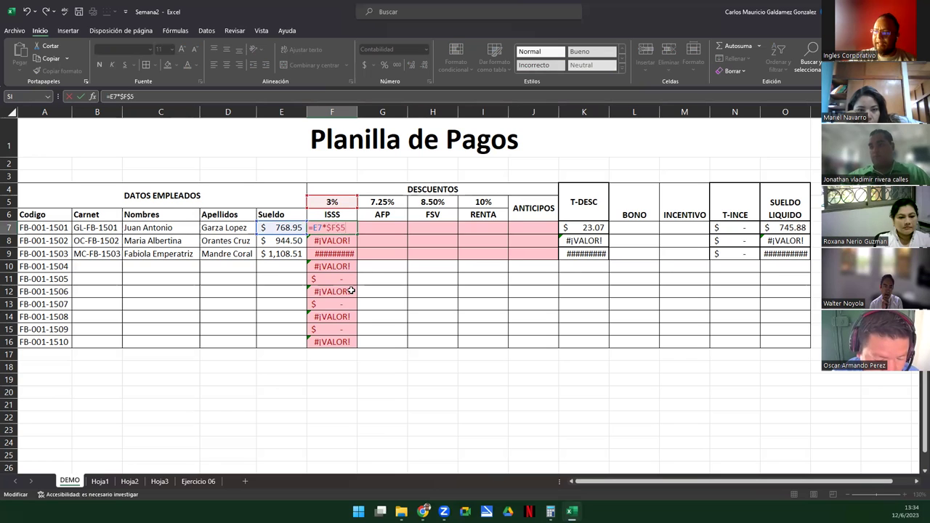
key("ctrl+Return")
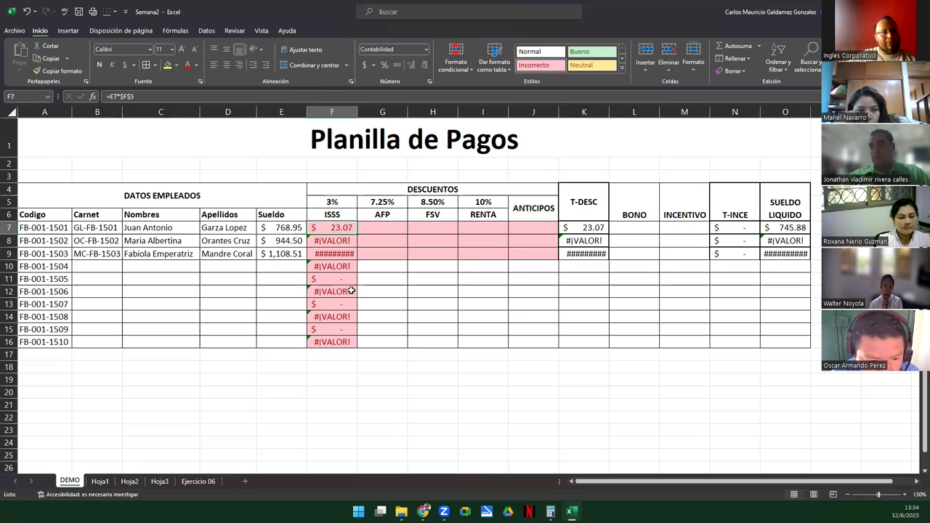
left_click_drag(358, 230, 355, 353)
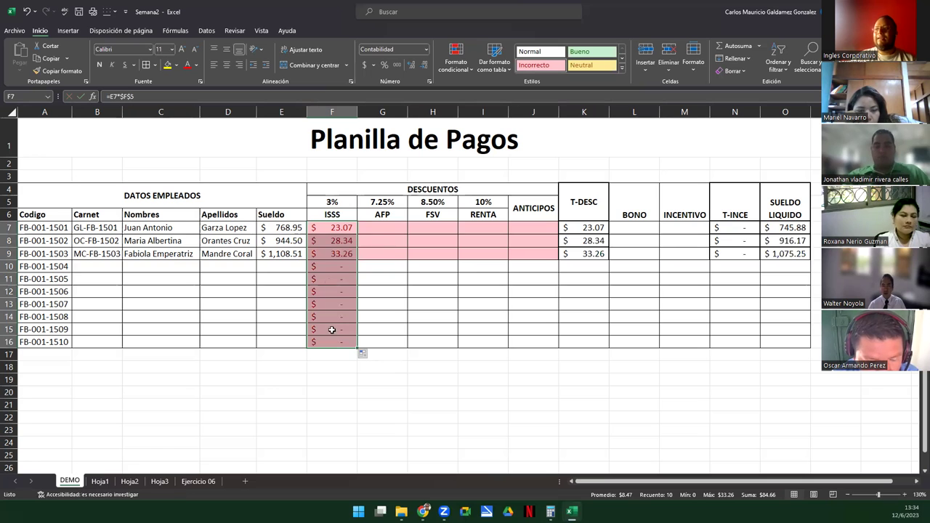
Inspect the copied ISSS formulas from F7 to F11 against the rate in F5, leaving them unedited
left_click(329, 229)
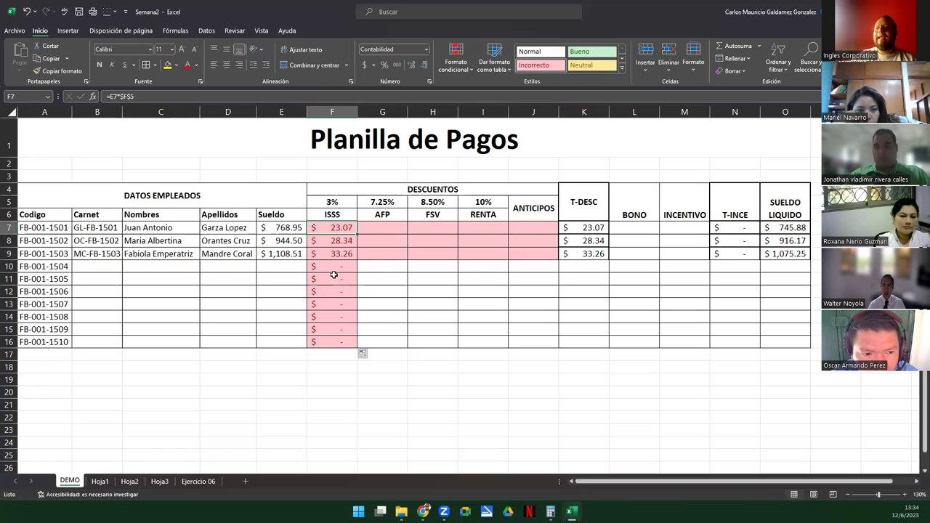
left_click(332, 205)
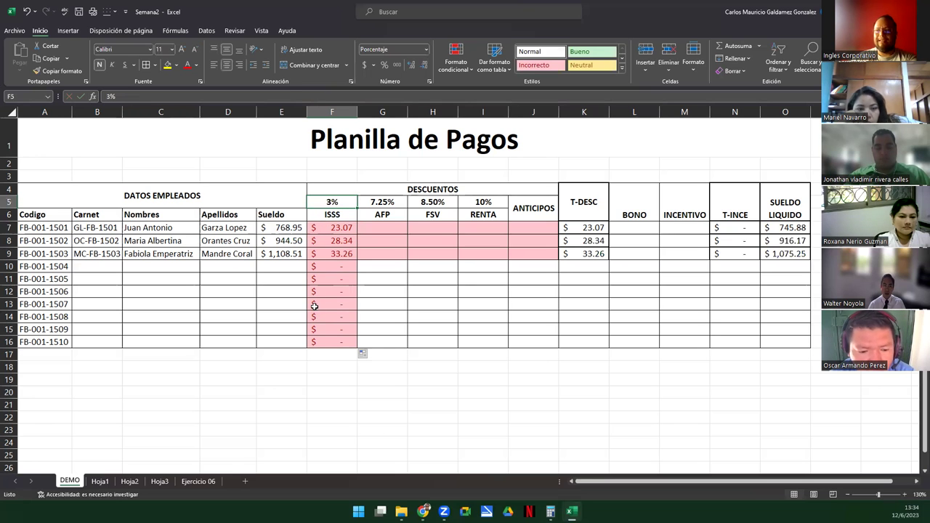
double_click(319, 240)
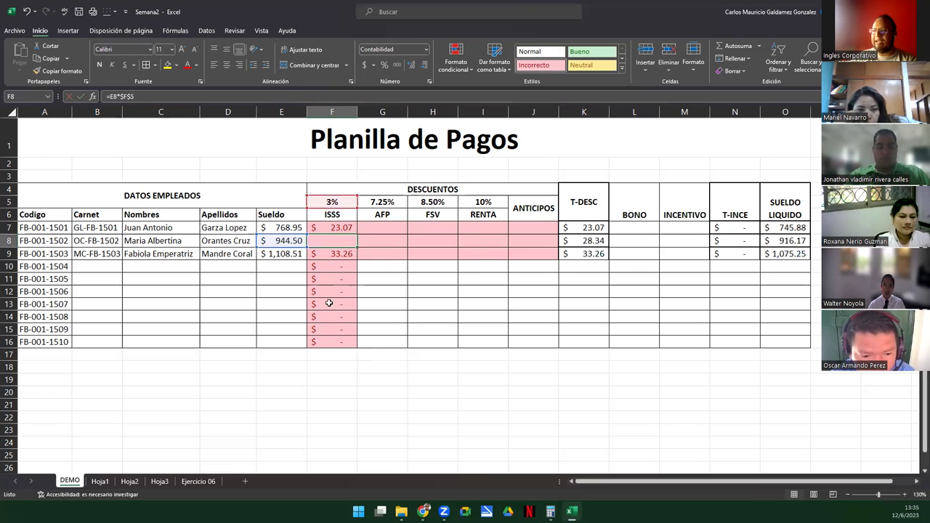
double_click(332, 254)
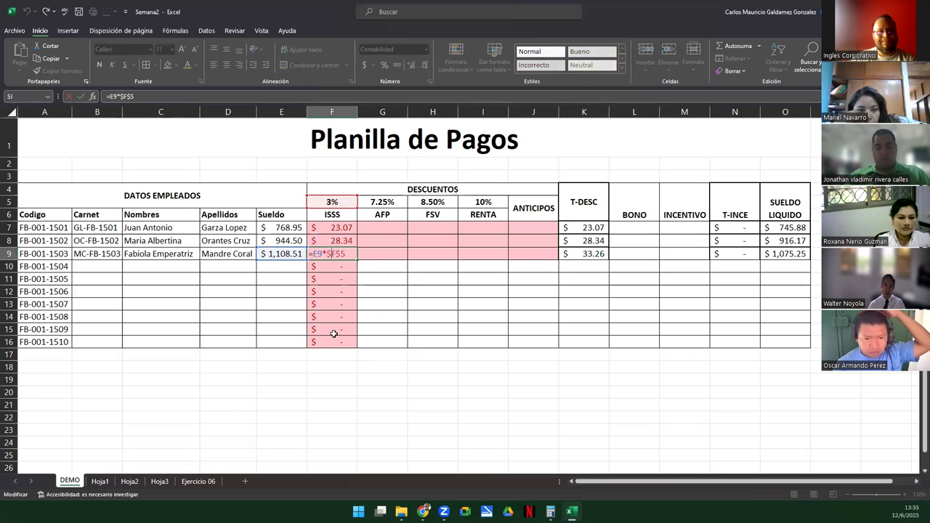
double_click(325, 269)
double_click(330, 281)
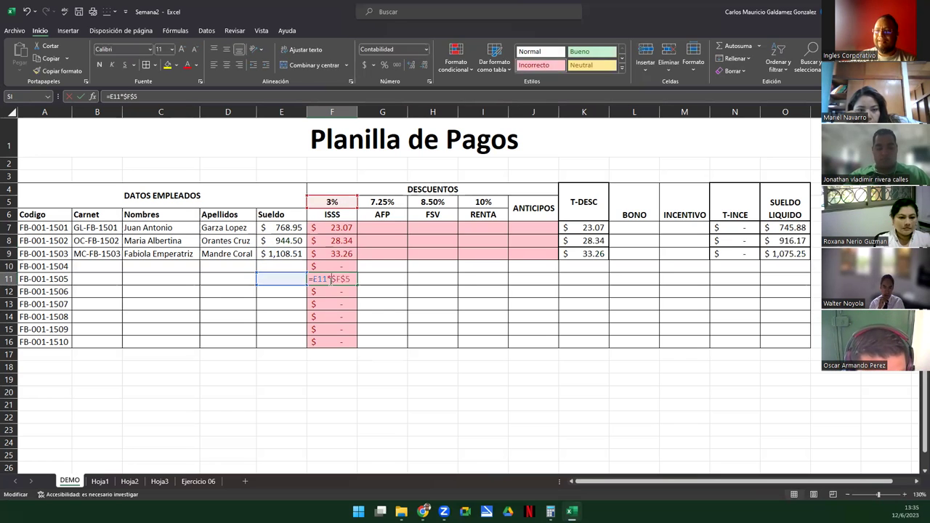
left_click(324, 294)
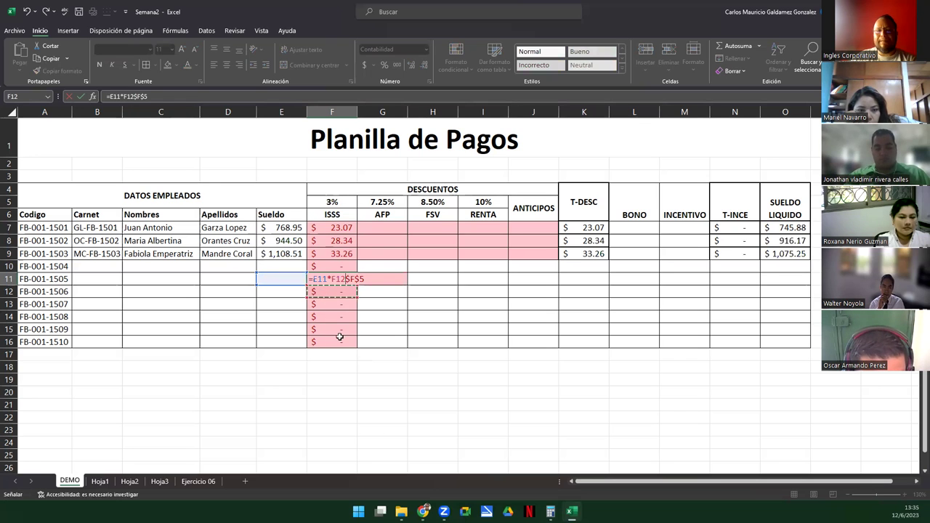
key("Escape")
Calculate the AFP discount in G7 with the absolute rate formula =E7*$G$5 and fill it down to G16
left_click(387, 230)
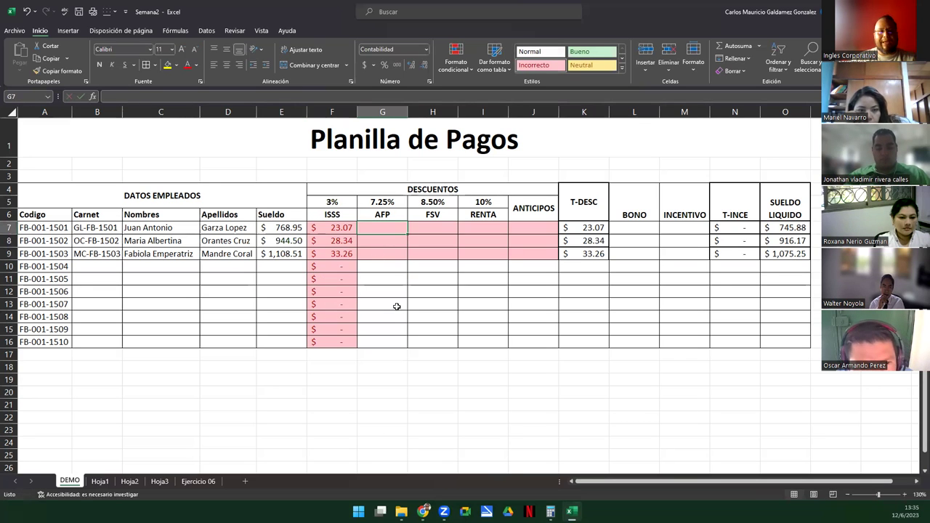
type("=")
key("Left")
key("Left")
type("*")
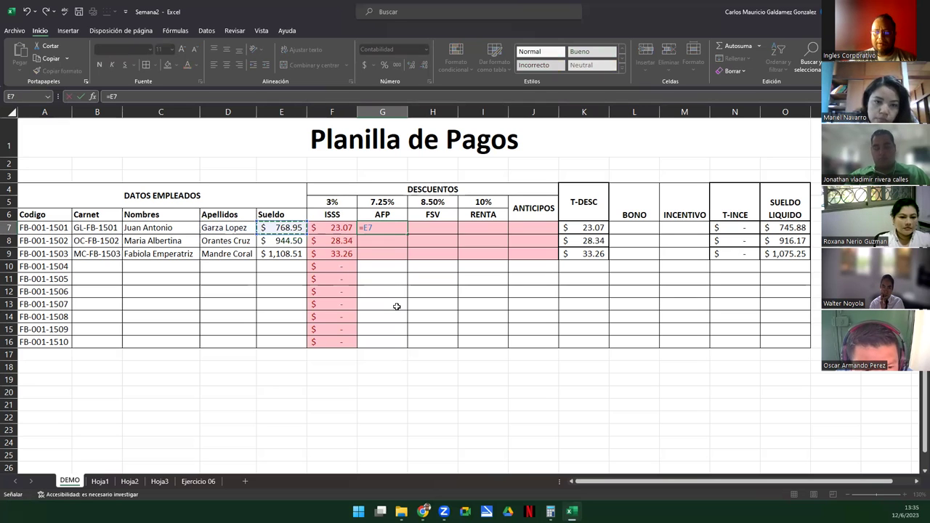
key("Up")
key("Up")
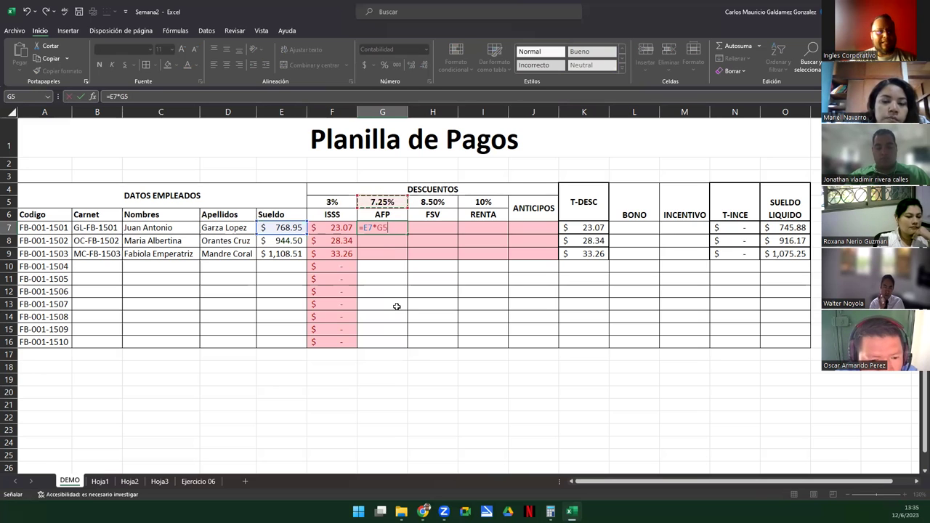
key("F4")
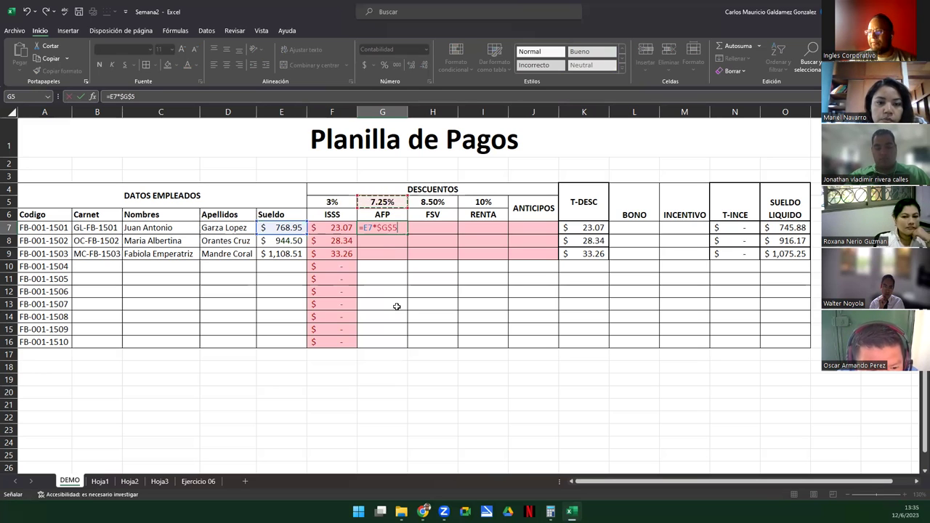
key("Return")
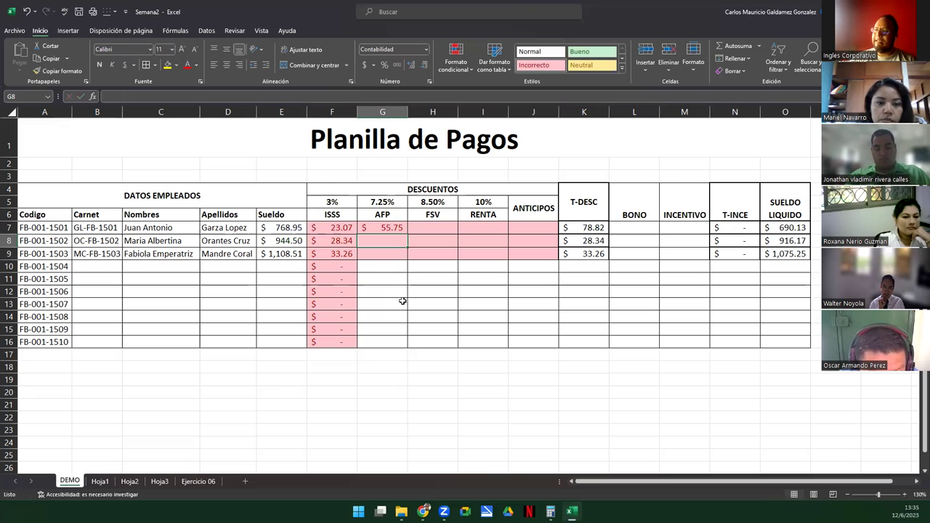
left_click(393, 227)
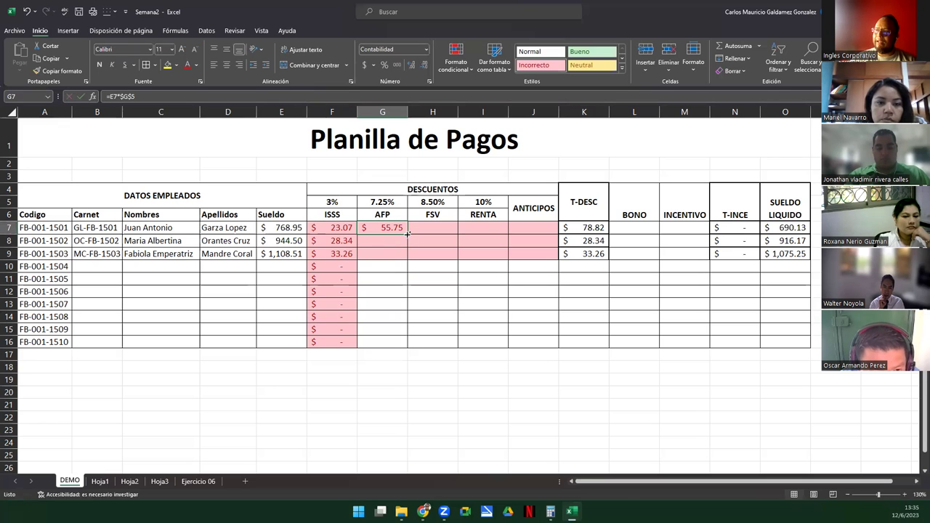
double_click(407, 233)
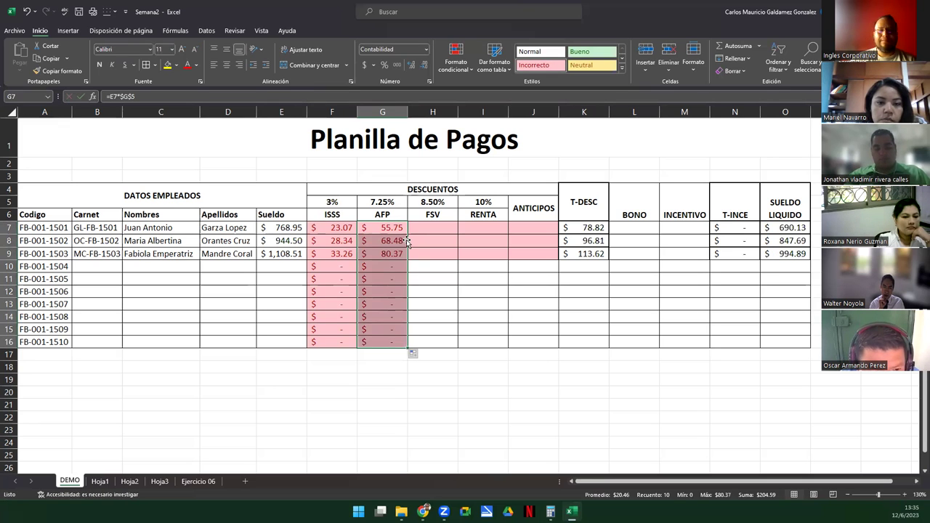
Enter the relative formula =E7*H5 in H7 for the FSV discount and fill it down to H16
left_click(436, 227)
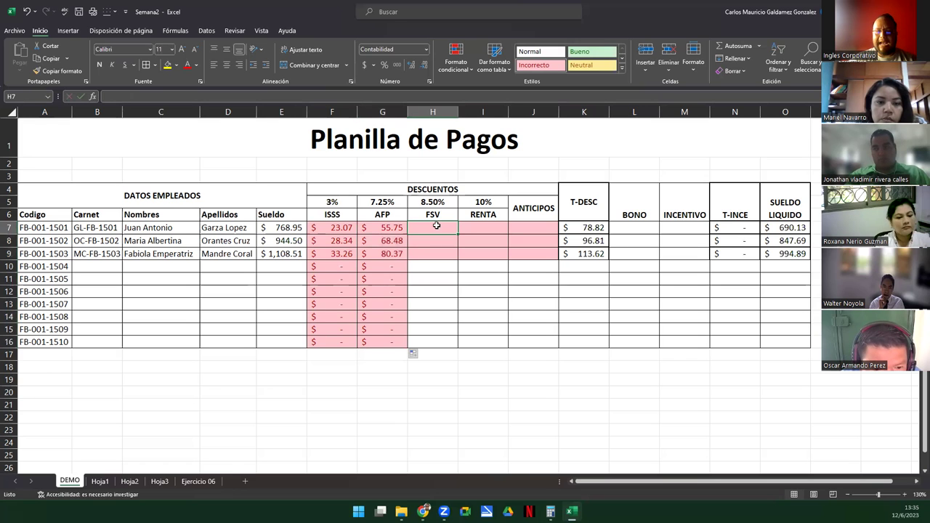
type("=")
key("Left")
key("Left")
key("Left")
type("*")
key("Up")
key("Up")
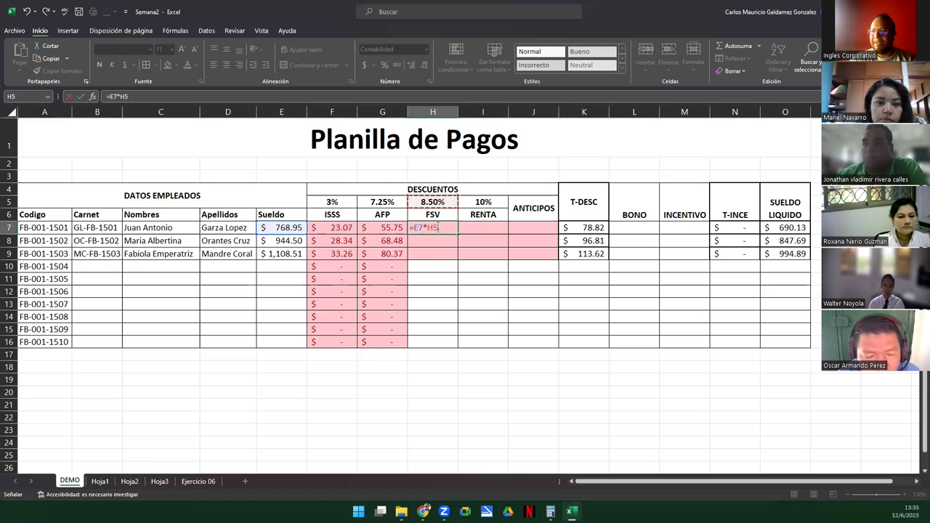
key("Return")
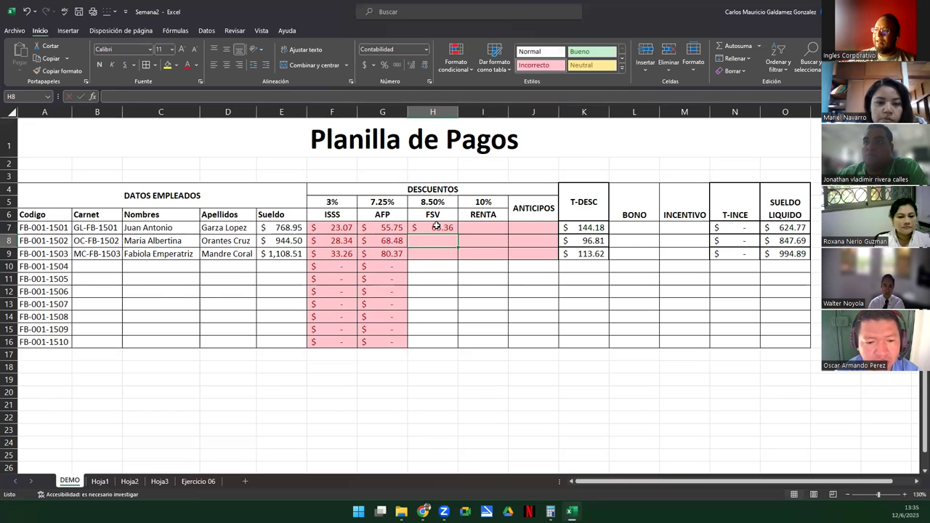
left_click(445, 230)
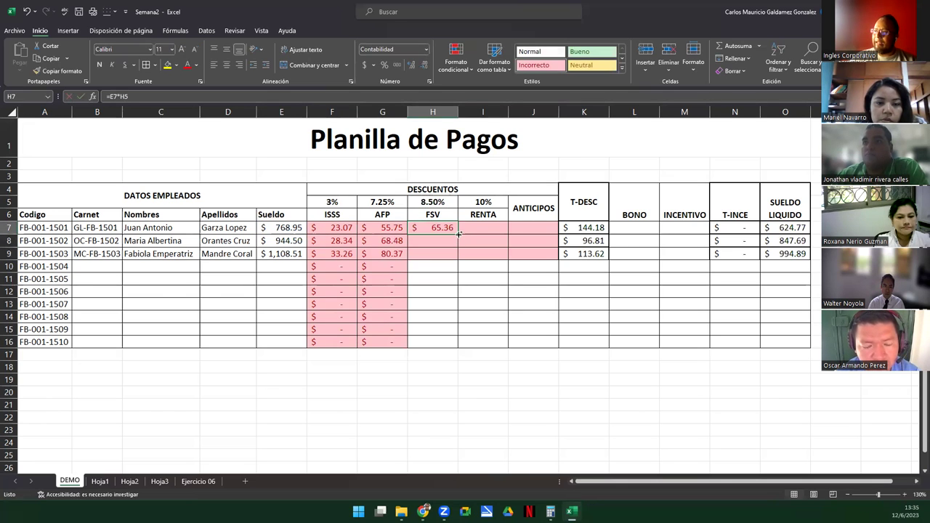
left_click_drag(458, 235, 461, 347)
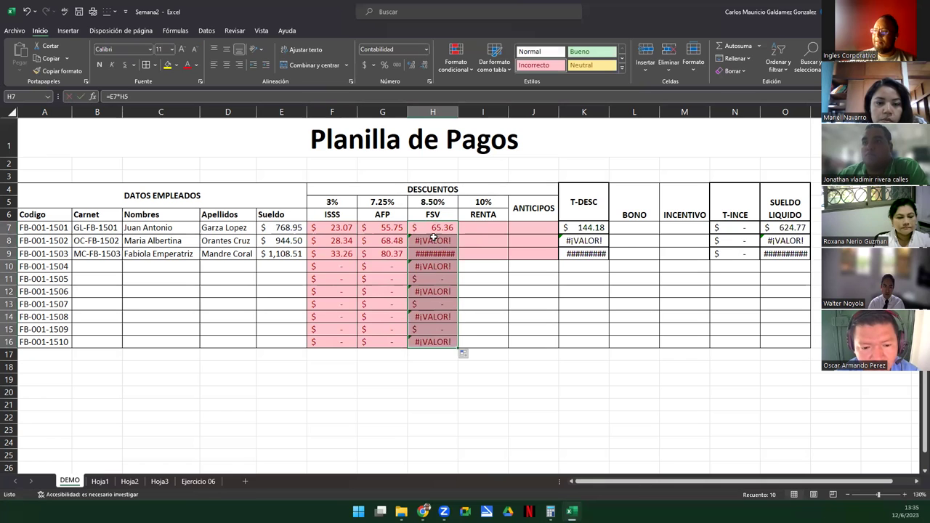
Make the rate reference in H7 absolute as =E7*$H$5 and refill the FSV column down to H16
left_click(432, 227)
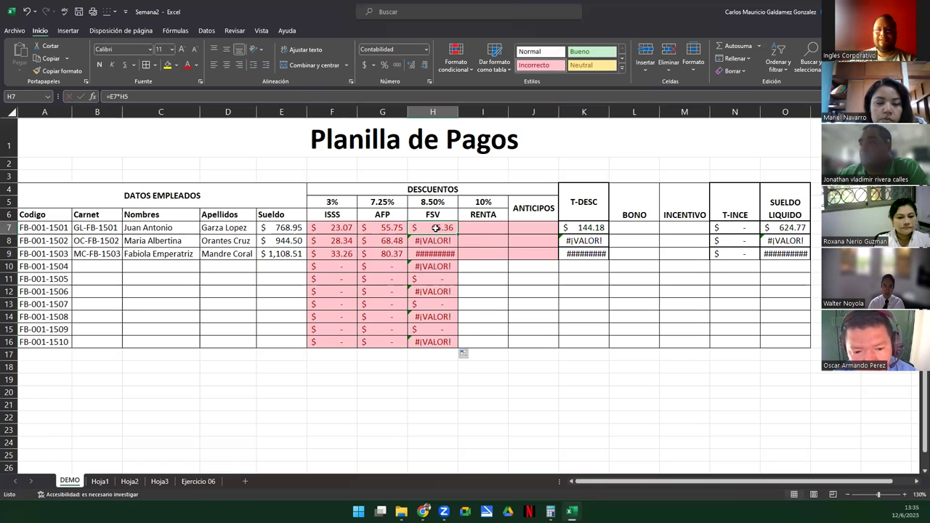
double_click(432, 228)
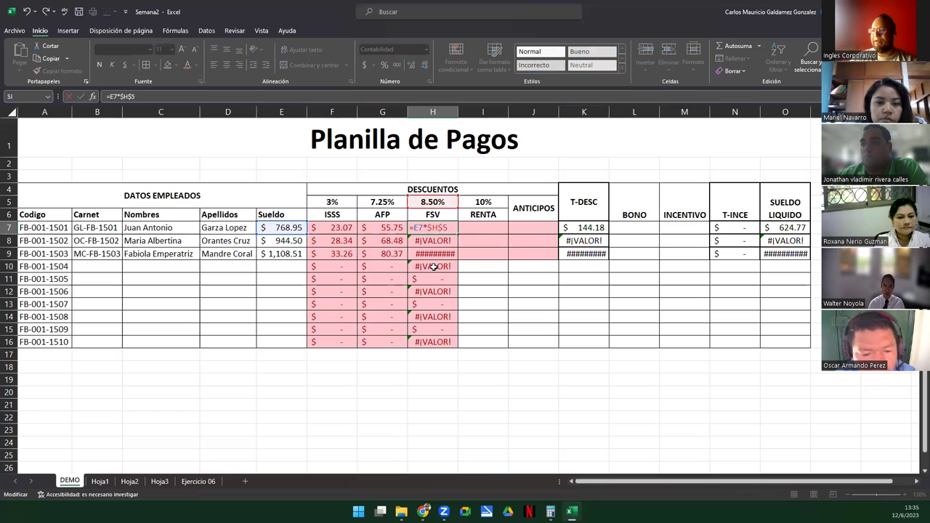
key("Return")
left_click(441, 230)
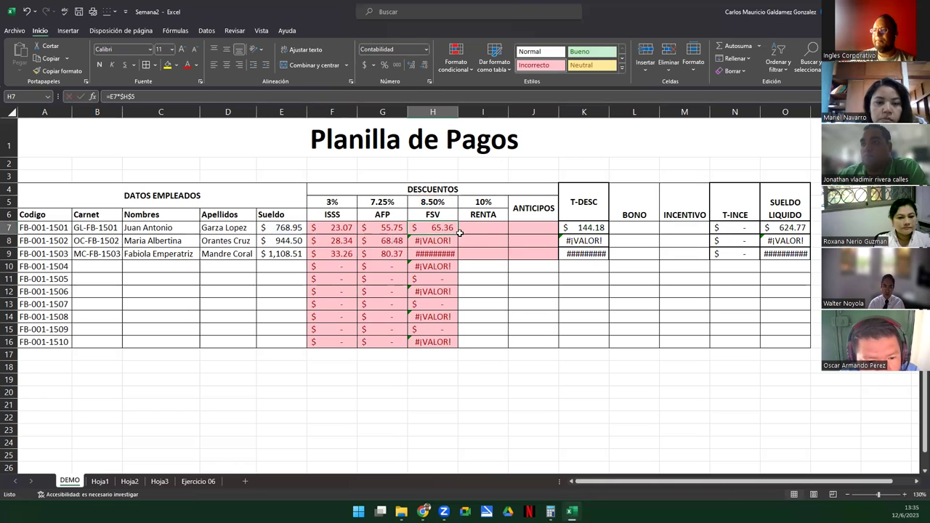
left_click_drag(456, 234, 418, 348)
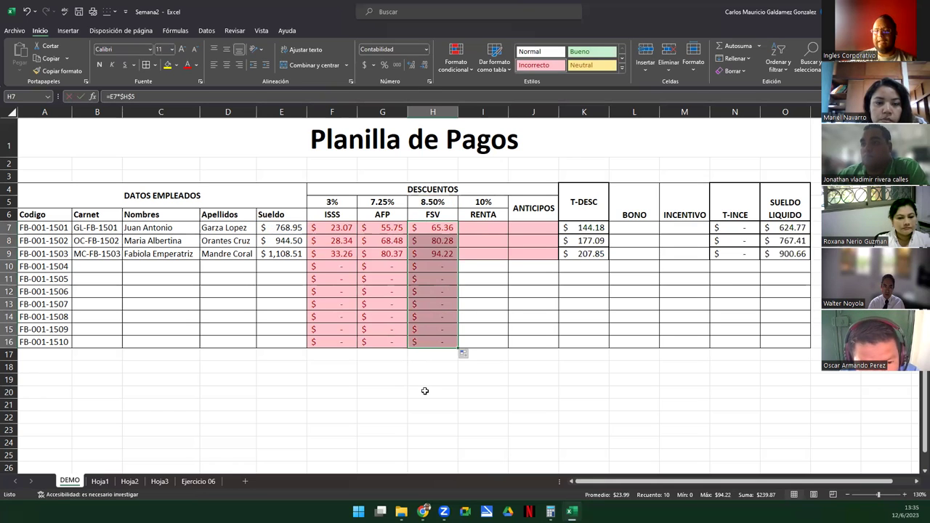
Calculate the RENTA discount in I7 with the absolute rate formula =E7*$I$5 and fill it down to I16
left_click(480, 230)
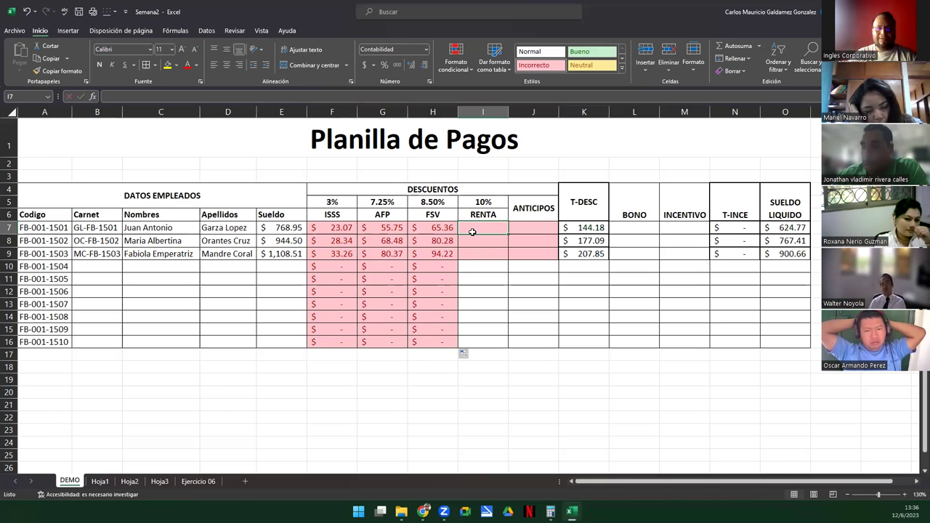
type("=")
key("Left")
key("Left")
key("Left")
key("Left")
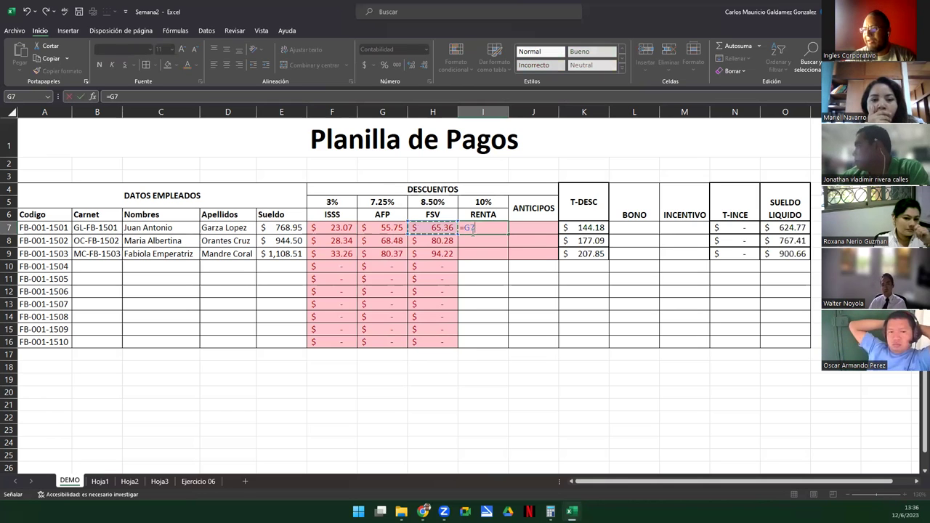
type("*")
key("Up")
key("Up")
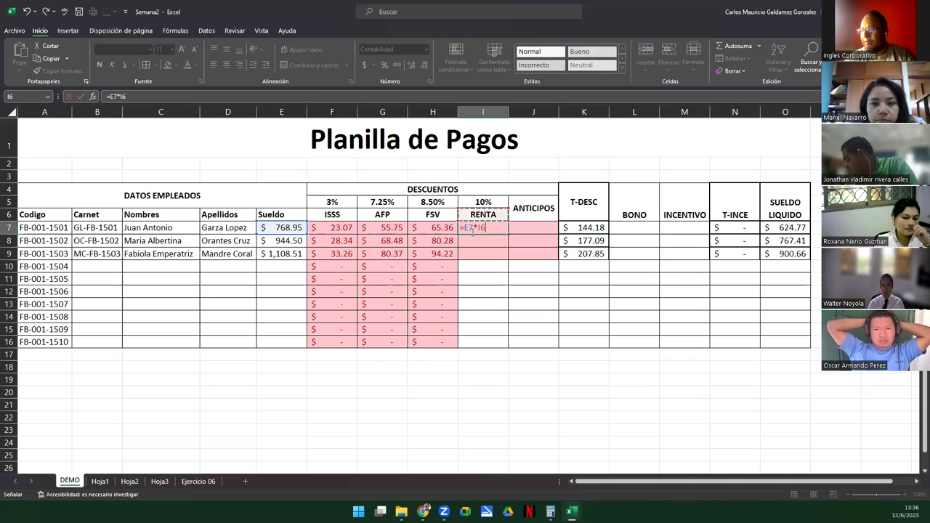
key("F4")
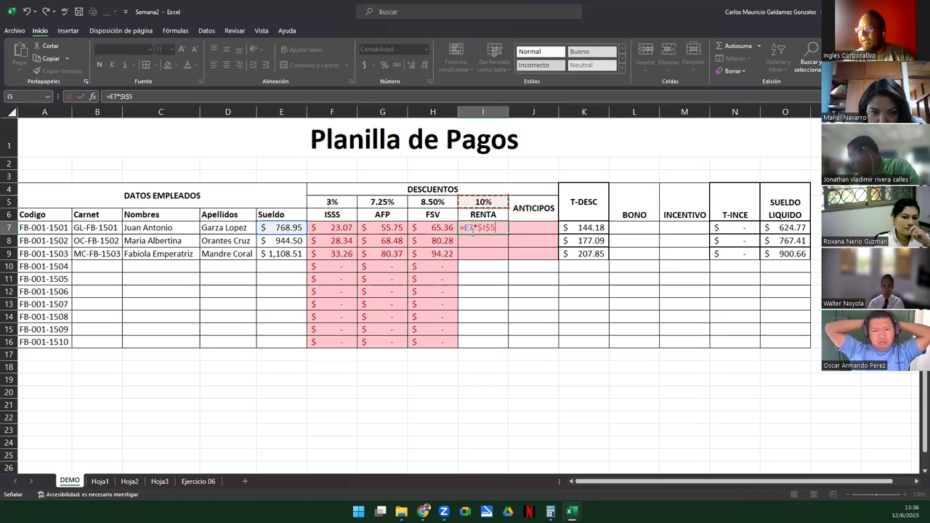
key("Return")
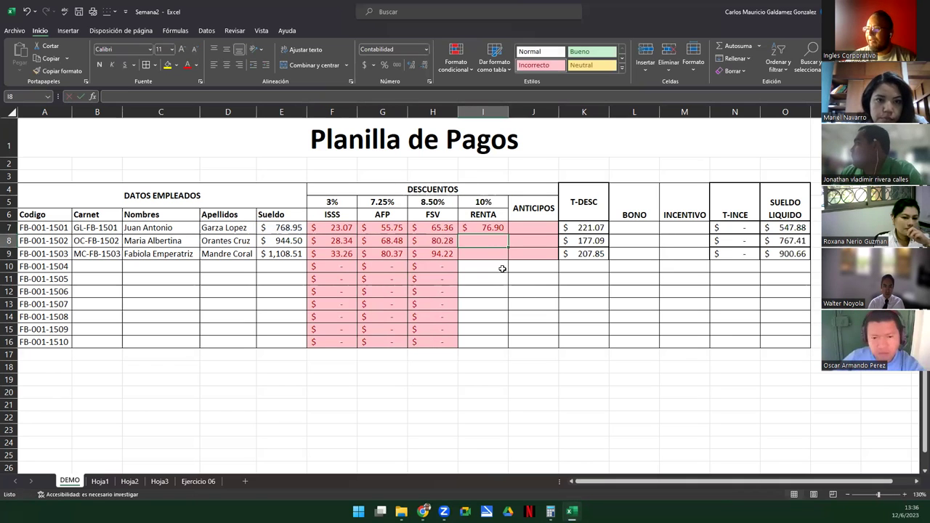
left_click(483, 227)
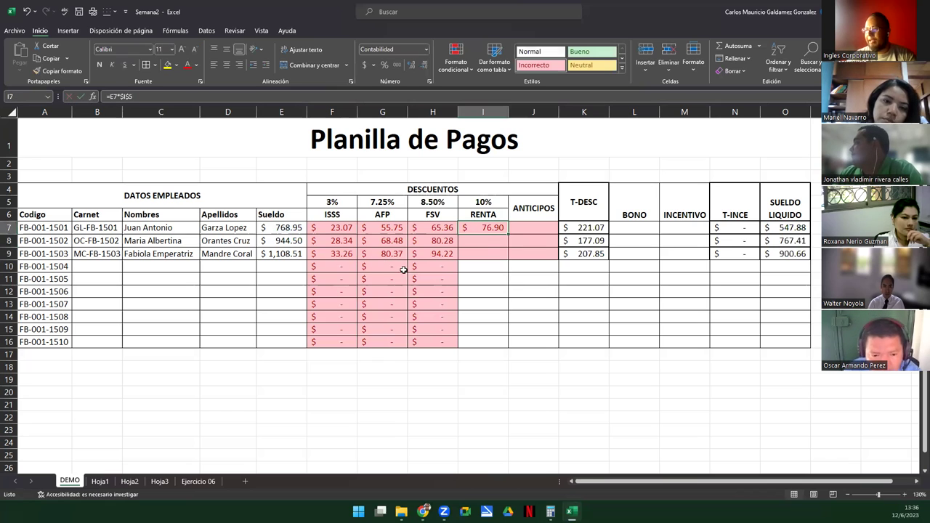
left_click_drag(507, 239, 507, 345)
Examine the copied discount formulas in I9 and G14, the rates in F5:I5, and the first employee's ISSS formula and salary
left_click(475, 254)
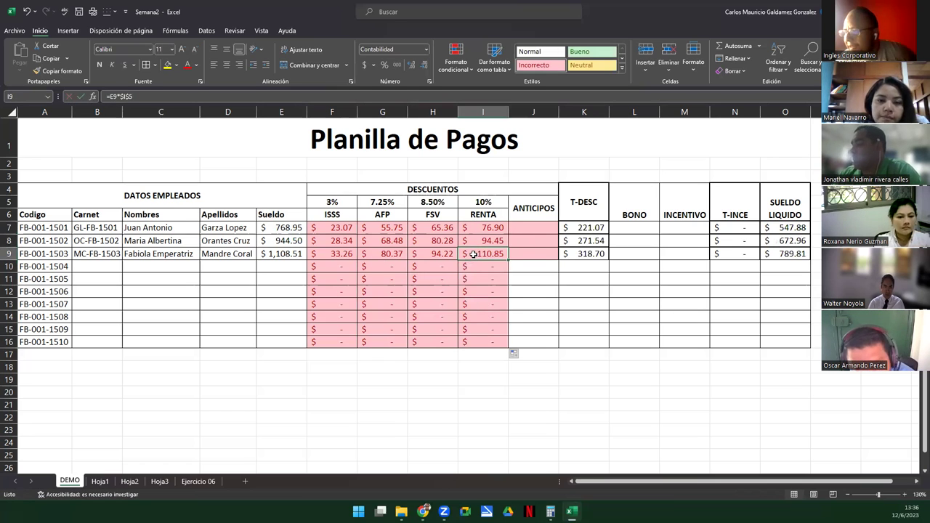
left_click(395, 319)
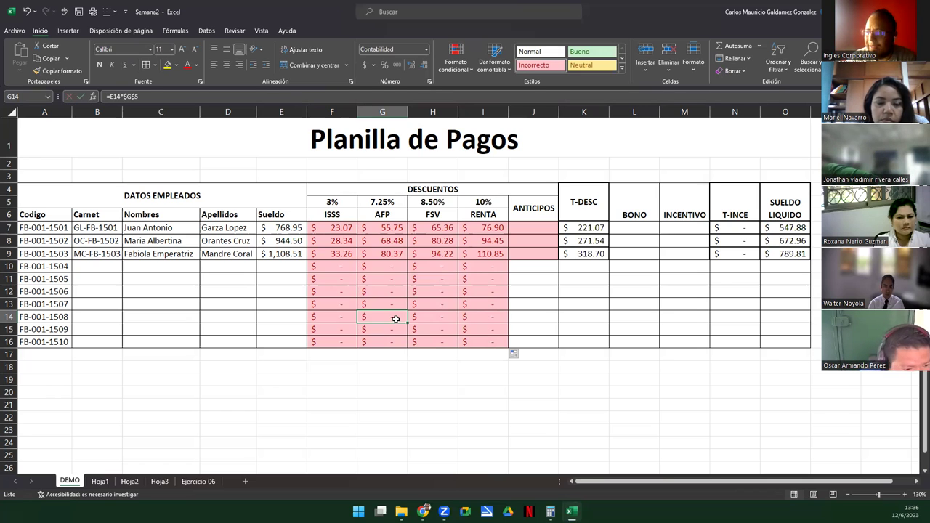
left_click_drag(313, 203, 465, 208)
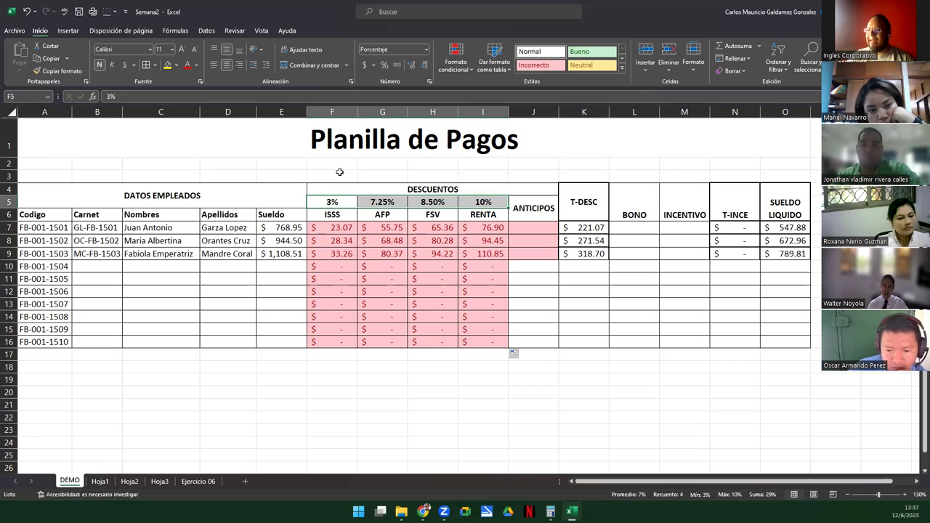
left_click(342, 226)
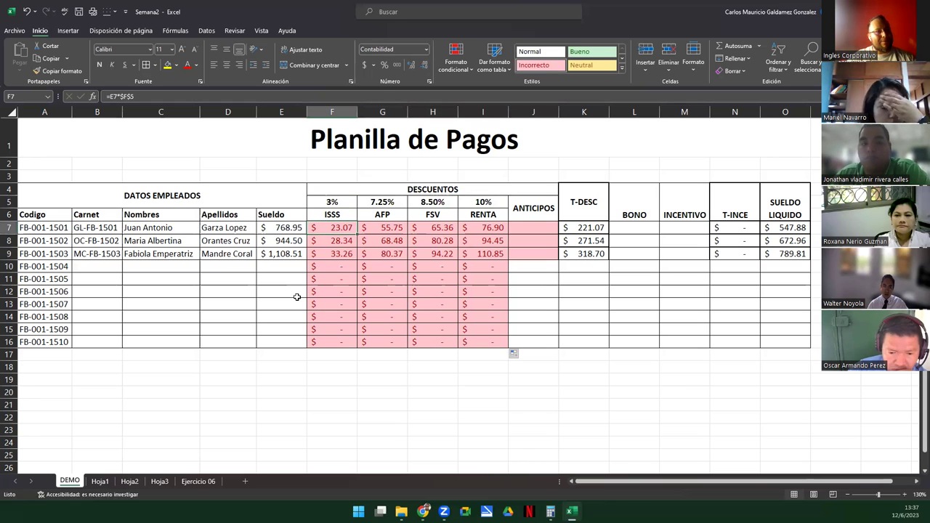
left_click(265, 227)
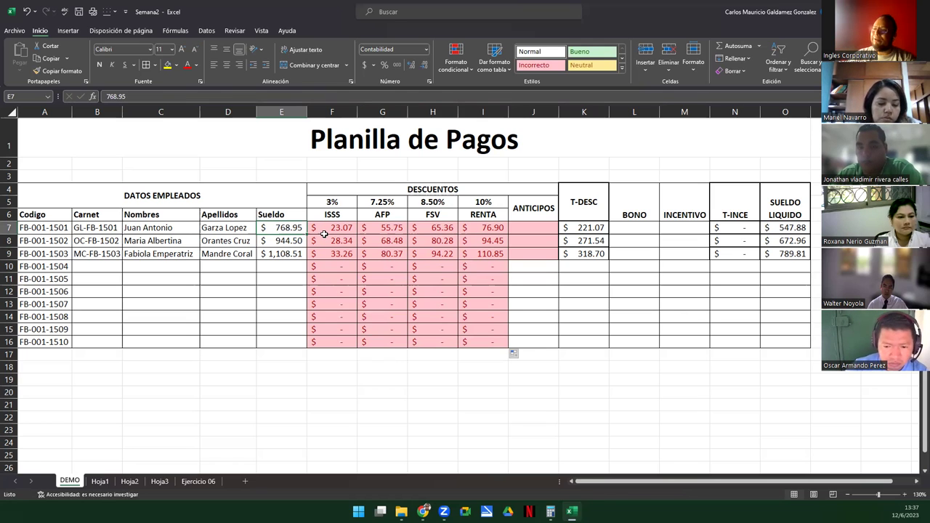
Try an ISSS rate of 4.75% in F5, shown with two decimals, and undo the rate and format changes
left_click(326, 204)
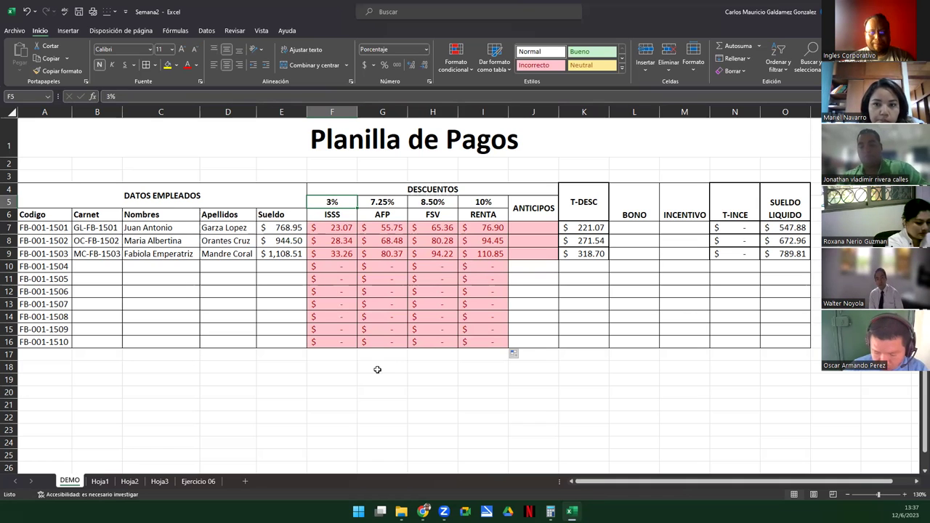
type("4.75")
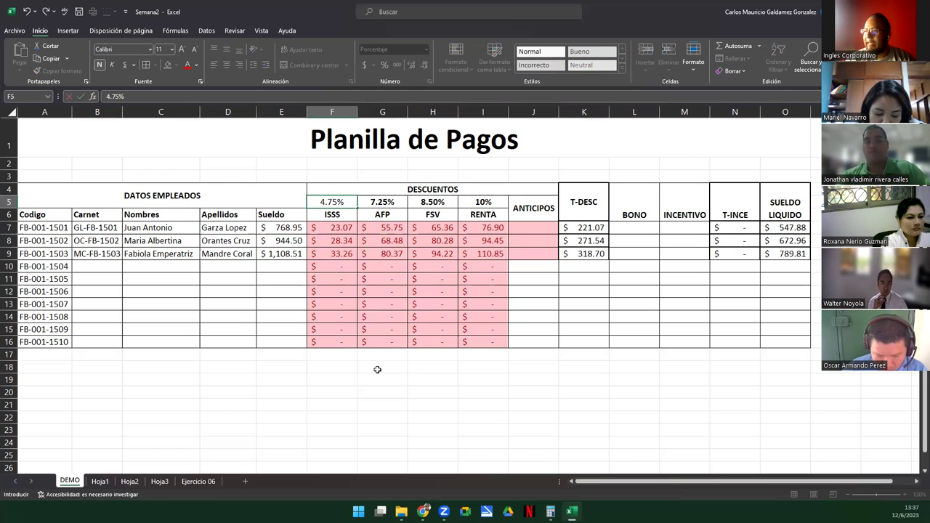
key("Return")
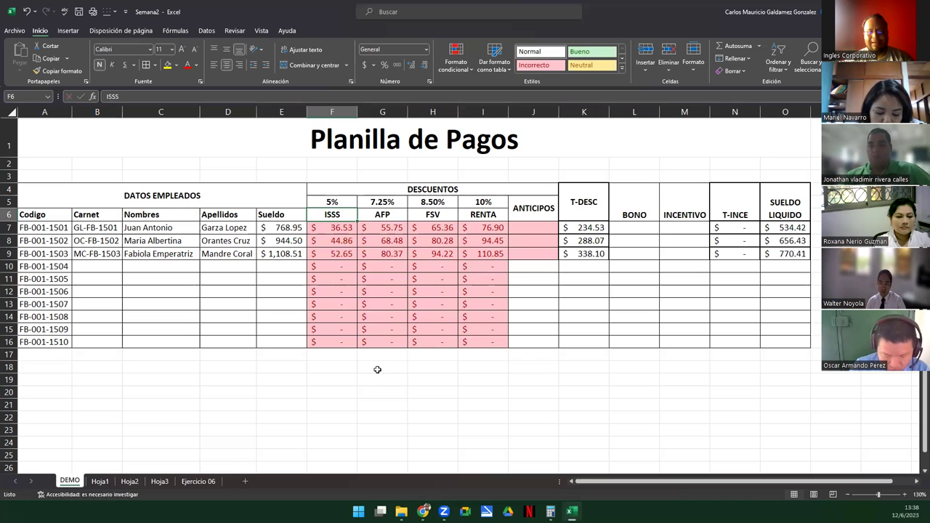
left_click(332, 201)
left_click(402, 64)
left_click(402, 64)
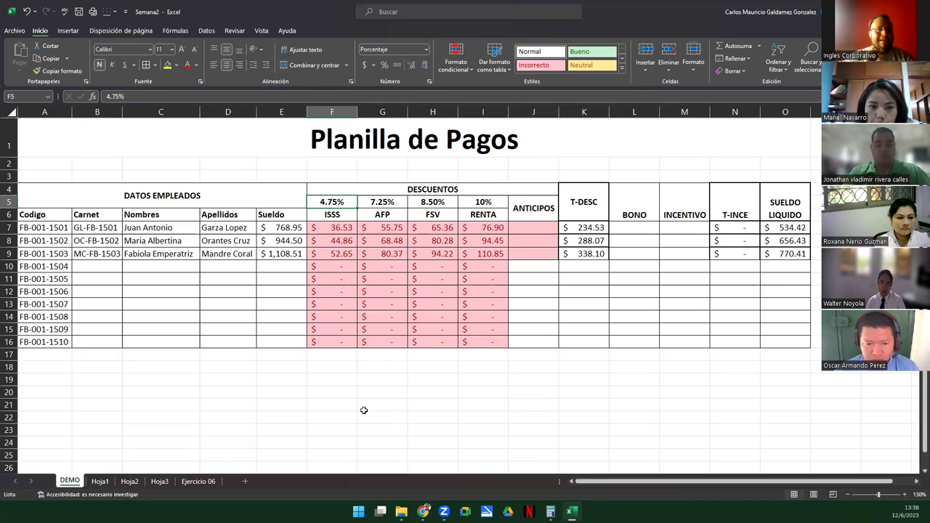
key("ctrl+z")
key("ctrl+z")
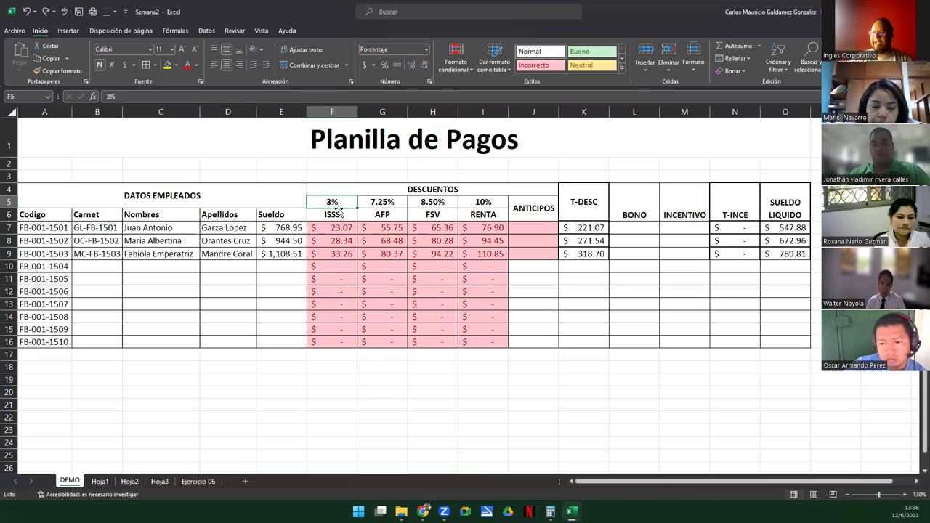
Review the discount rates in F5:I5 and the ISSS discount formula in F8
left_click(472, 201, "shift")
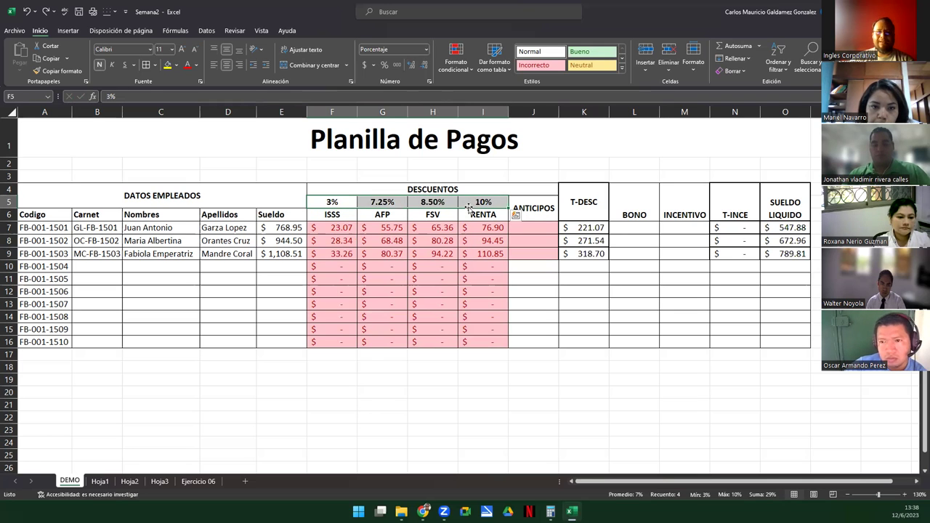
left_click(334, 239)
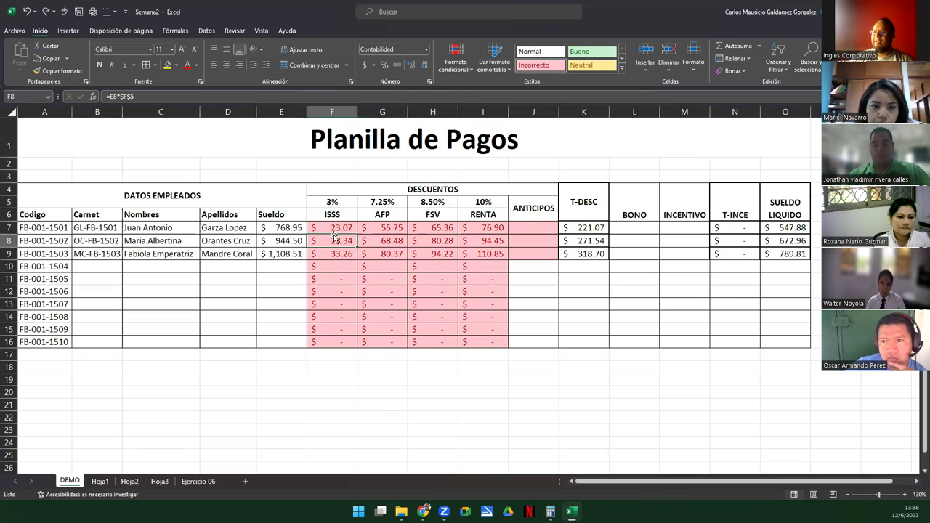
left_click(140, 98)
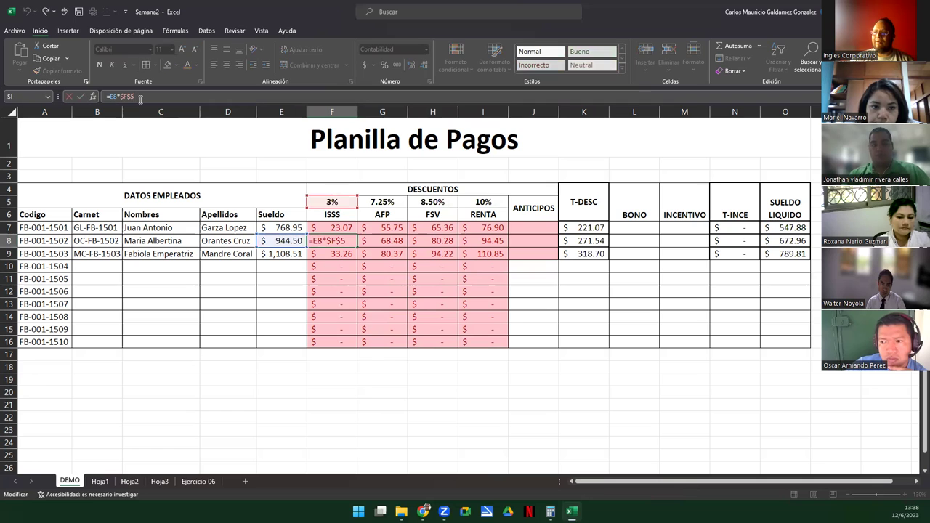
Enter the ANTICIPOS amounts 90, 90 and 50 for the three employees in J7:J9
left_click(533, 231)
type("90")
key("Return")
type("90")
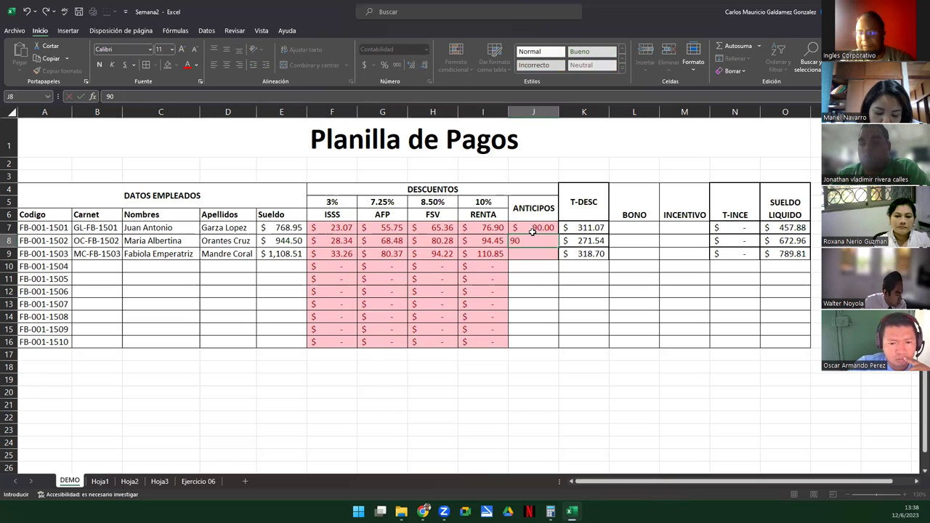
key("Return")
type("50")
key("Return")
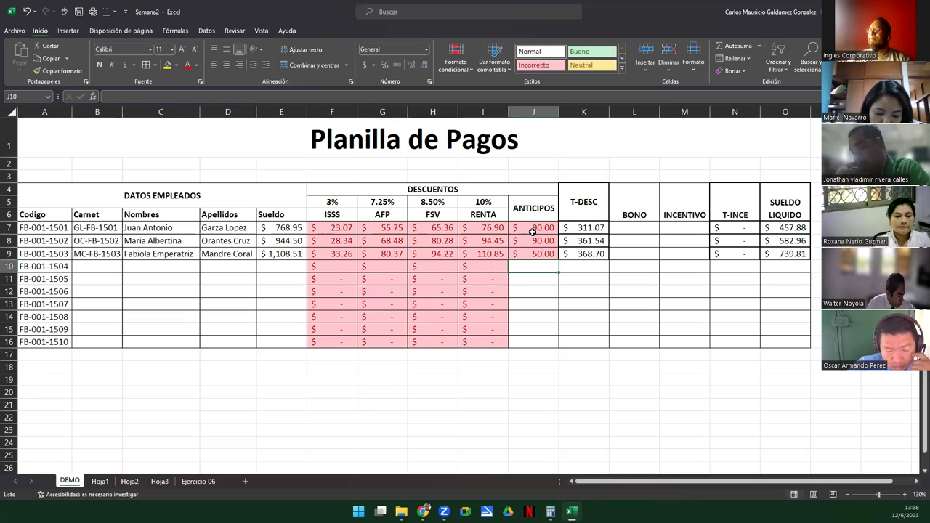
Enter a BONO of 50 for each of the three employees in L7:L9
left_click(629, 231)
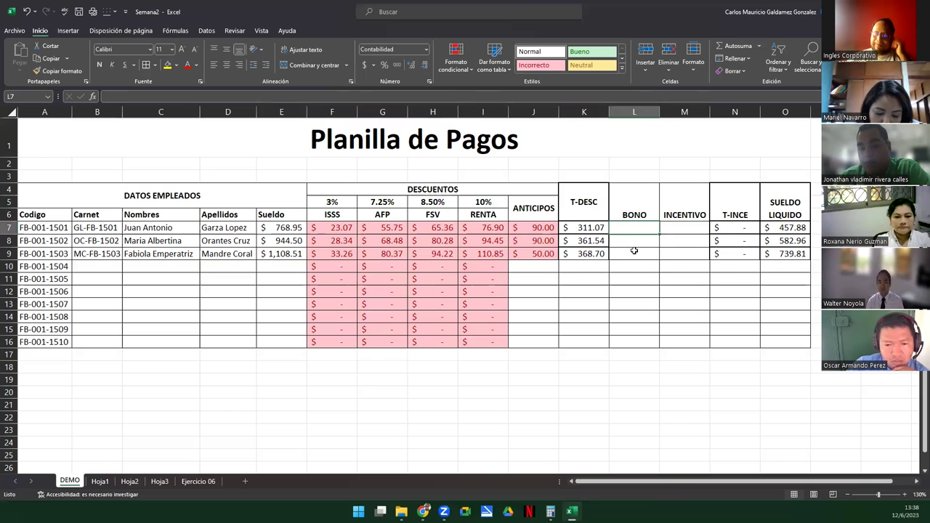
type("50")
key("Return")
type("50")
key("Return")
type("50")
key("Return")
Enter an INCENTIVO of 100 for each of the three employees in M7:M9
key("Right")
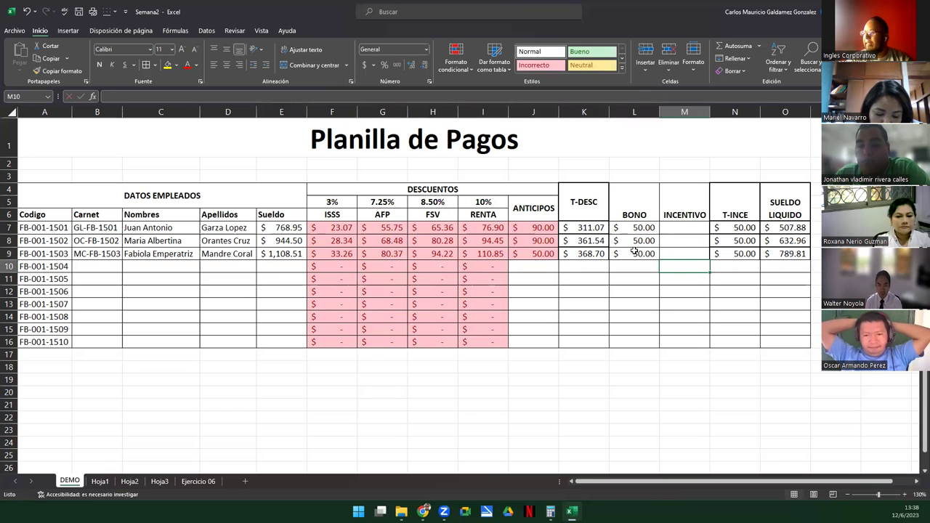
key("Up")
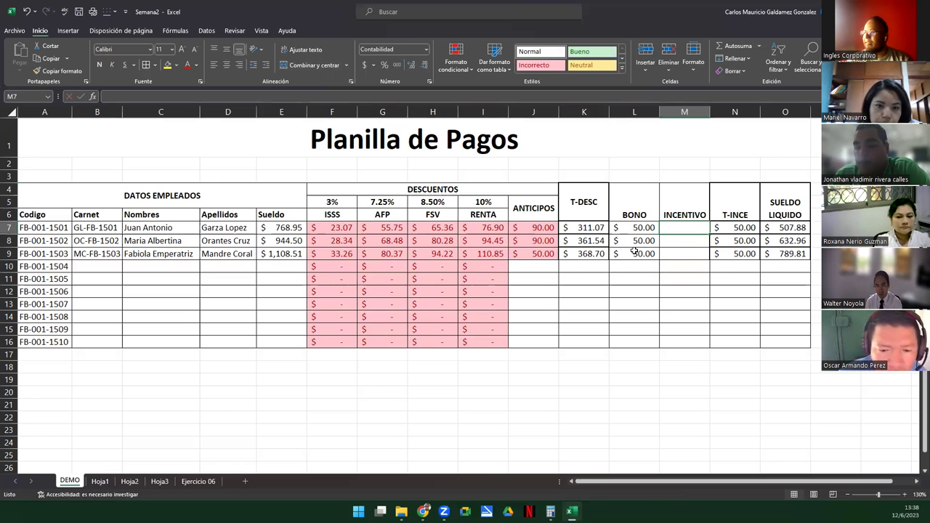
type("100")
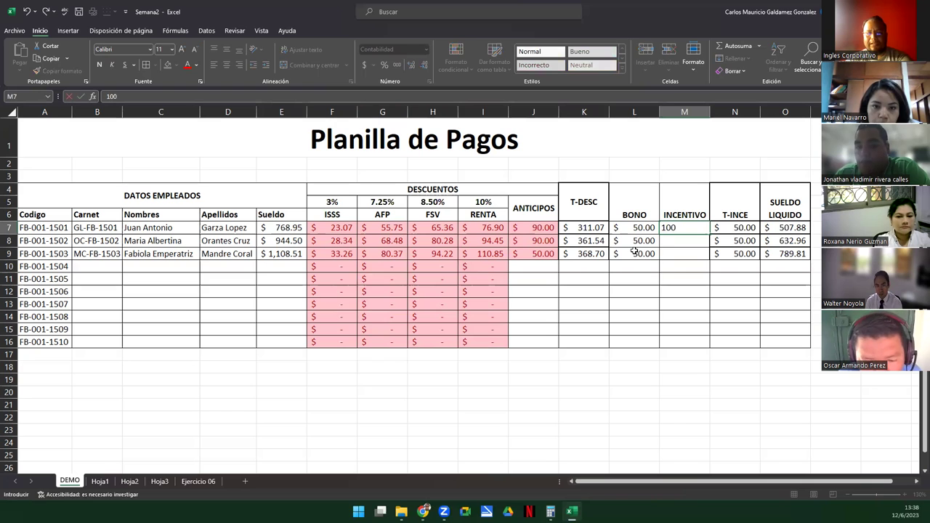
key("Return")
type("100")
key("Return")
type("100")
key("Return")
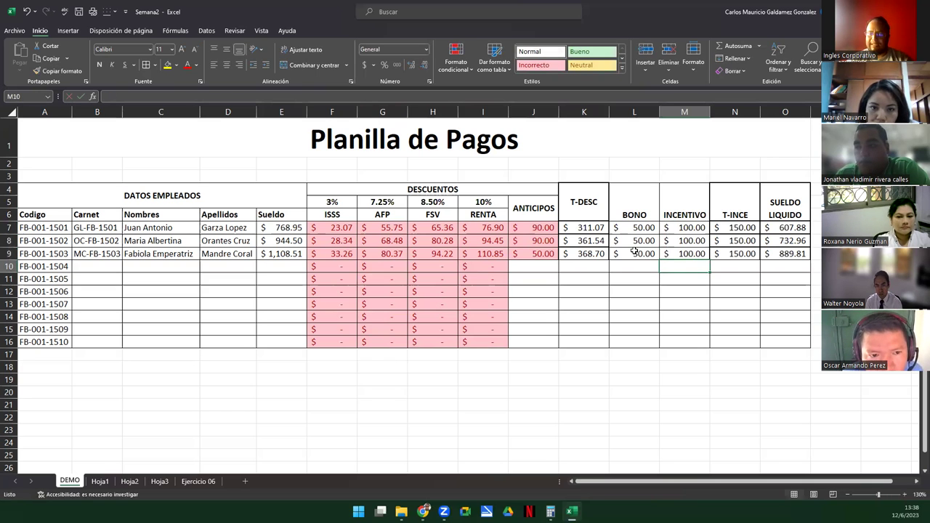
Check the SUELDO LIQUIDO formula in O9 and select the calculated ranges K7:K9, N7:N9 and O7:O9 together
key("Up")
key("Right")
key("Right")
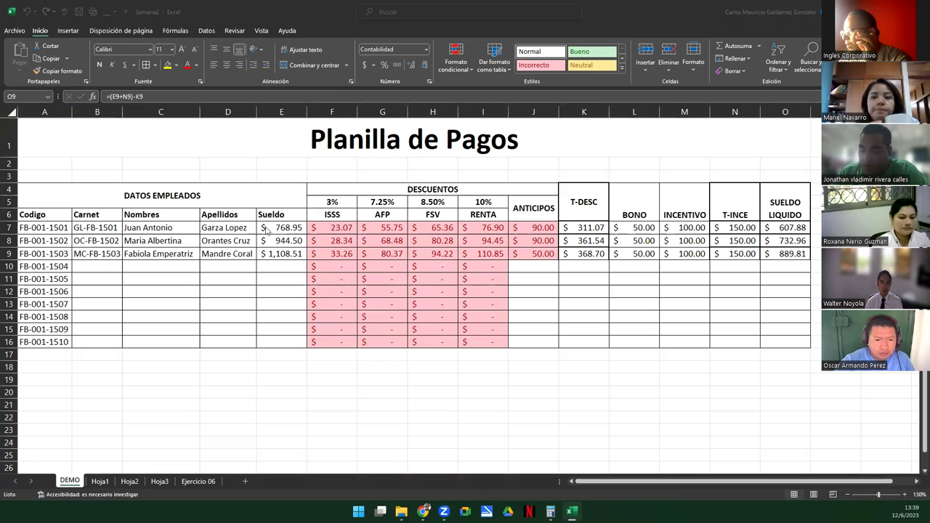
left_click(270, 266)
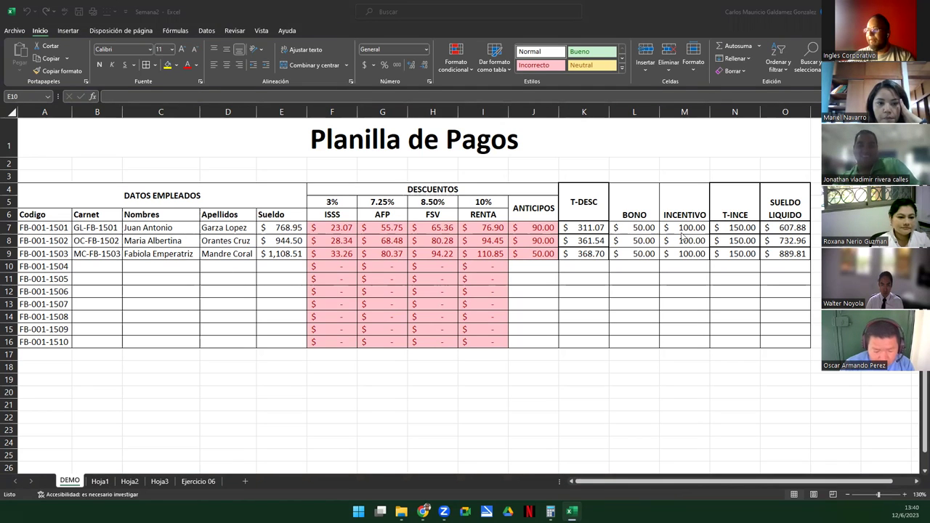
left_click_drag(581, 231, 583, 251)
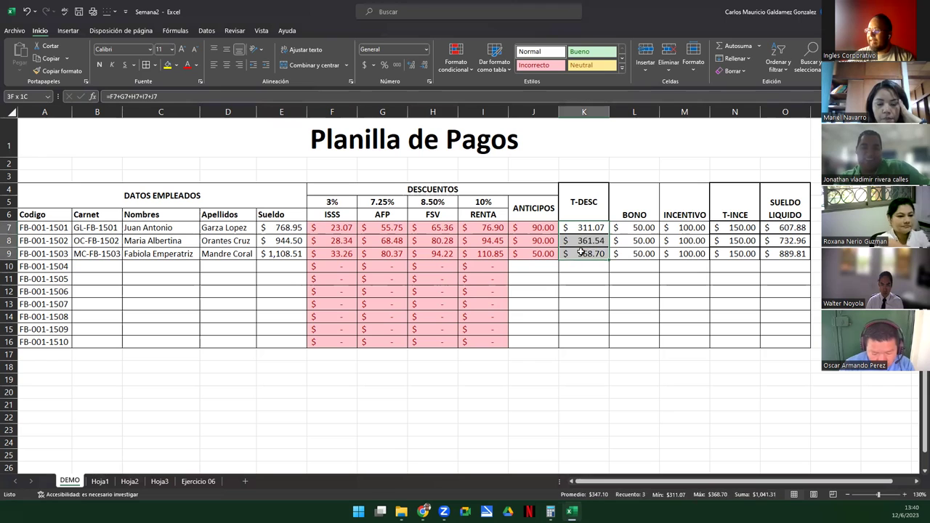
left_click_drag(728, 228, 728, 254, "ctrl")
left_click_drag(791, 227, 790, 253, "ctrl")
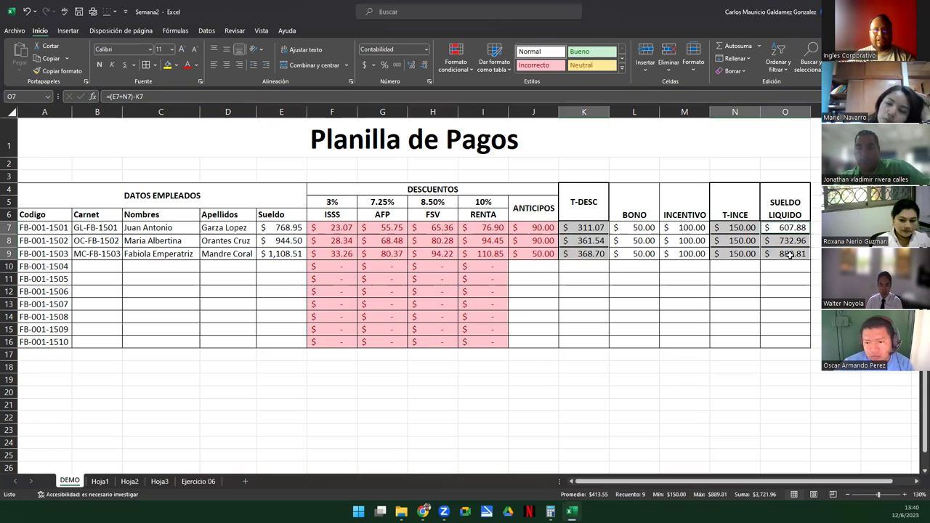
Inspect the T-DESC formula in K7 and the ISSS formula in F7 with their referenced cells, leaving both unedited
double_click(587, 228)
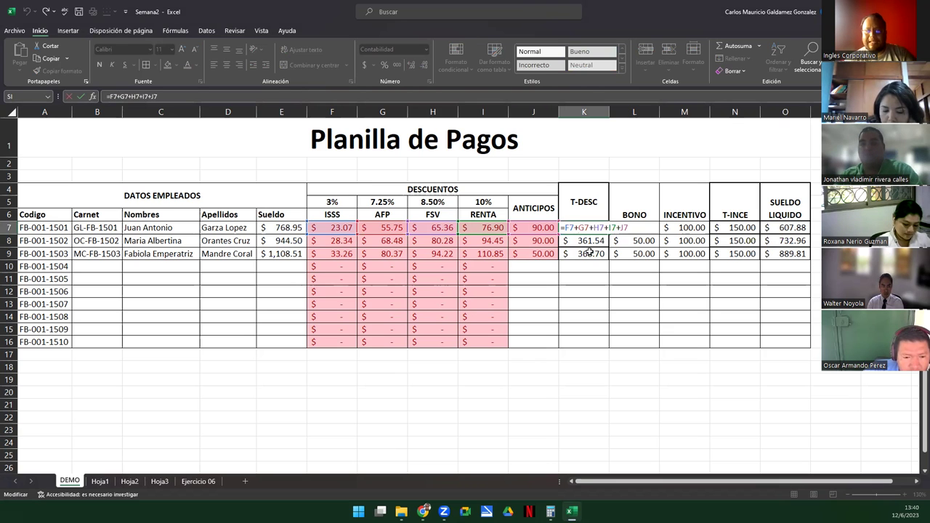
key("Return")
key("Left")
key("Left")
key("Up")
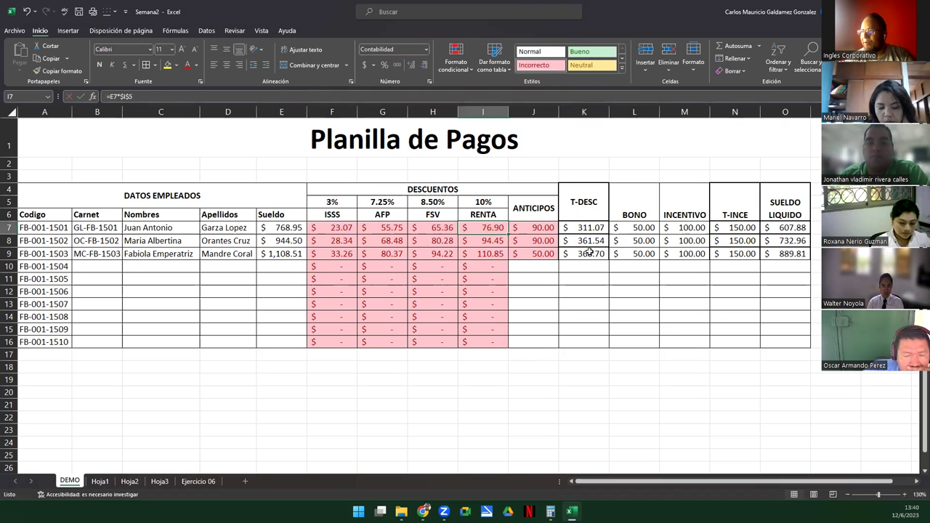
key("Left")
key("Left")
key("Left")
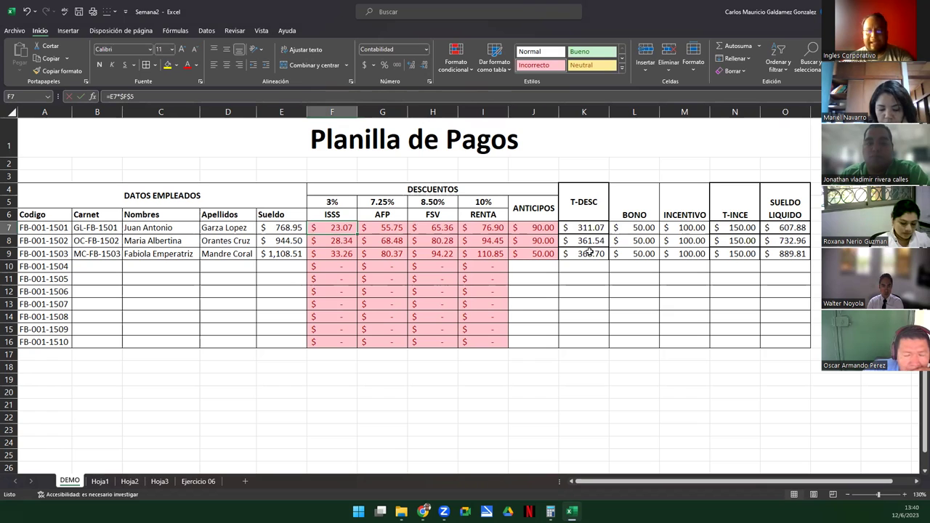
key("F2")
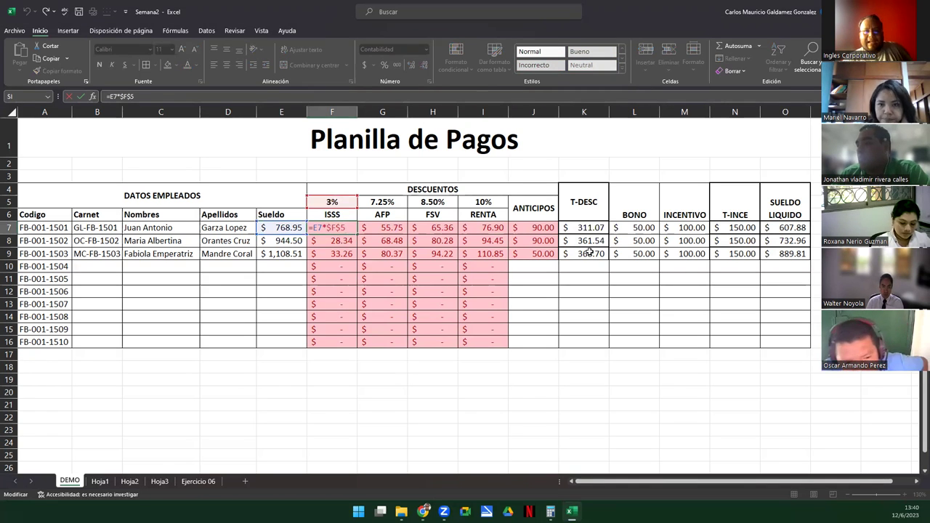
key("Return")
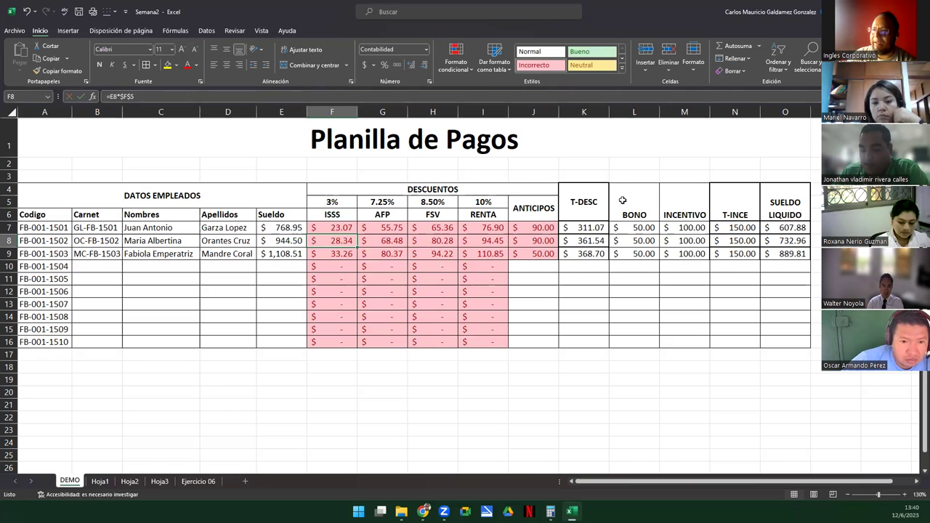
Review the salaries in E7:E9, the discounts in F7:J9 and the remaining amounts across J7:O9
left_click_drag(283, 228, 288, 253)
left_click_drag(340, 227, 540, 254)
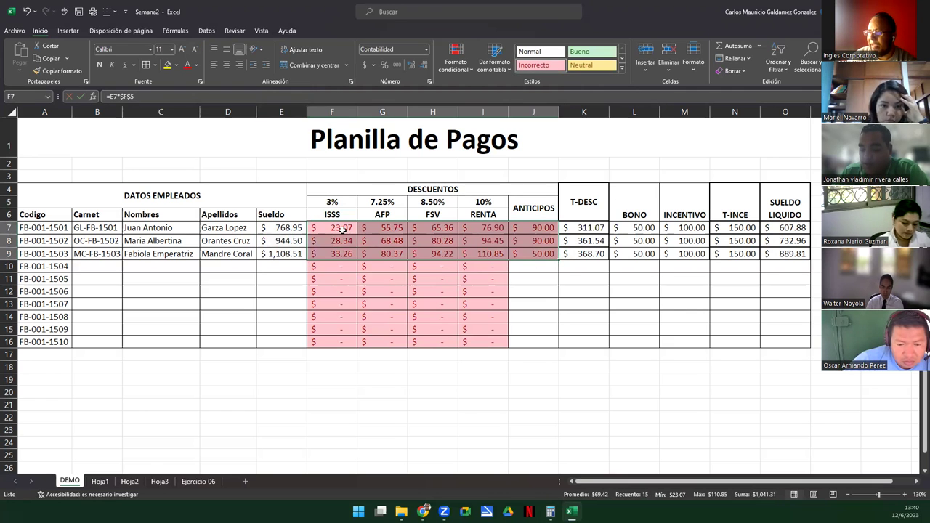
left_click_drag(345, 229, 477, 257)
left_click_drag(537, 226, 804, 251)
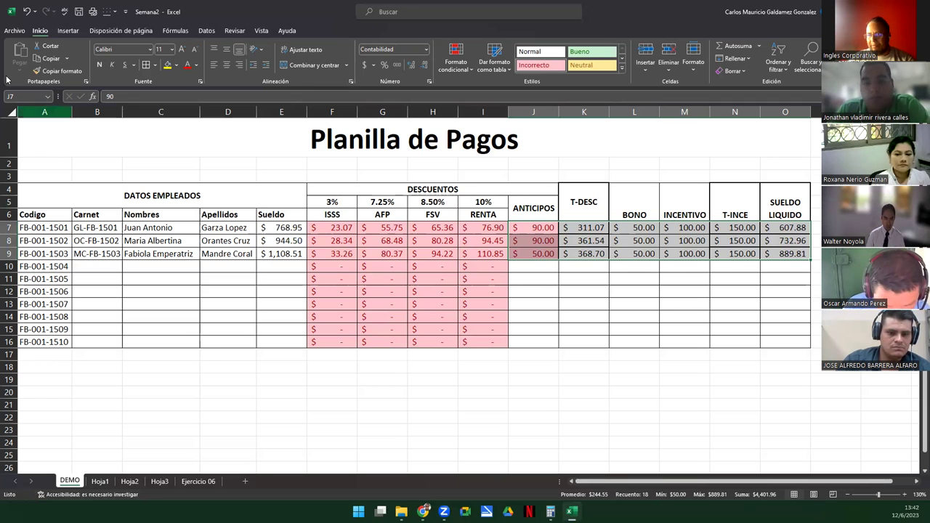
Take a screenshot of the Planilla de Pagos sheet, retaking it with the J7:O9 selection cleared
key("super+shift+s")
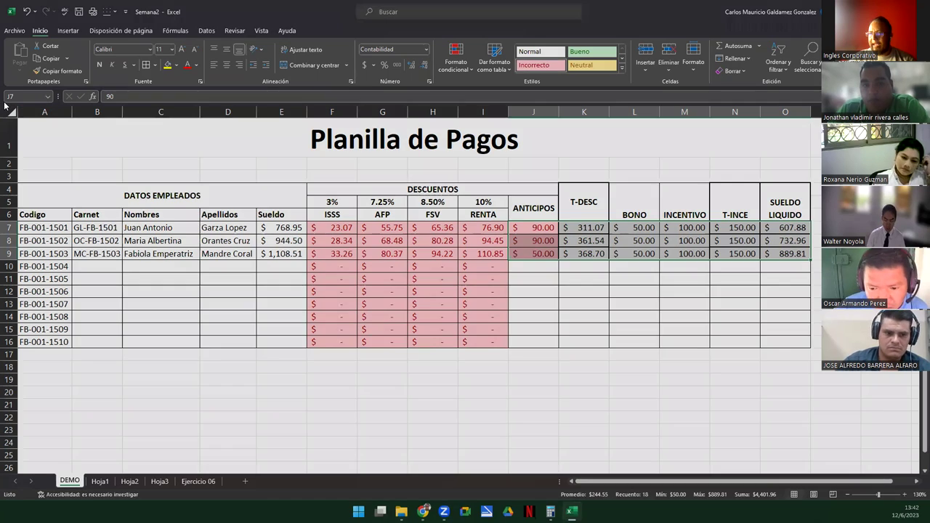
left_click_drag(595, 357, 801, 416)
key("ctrl+q")
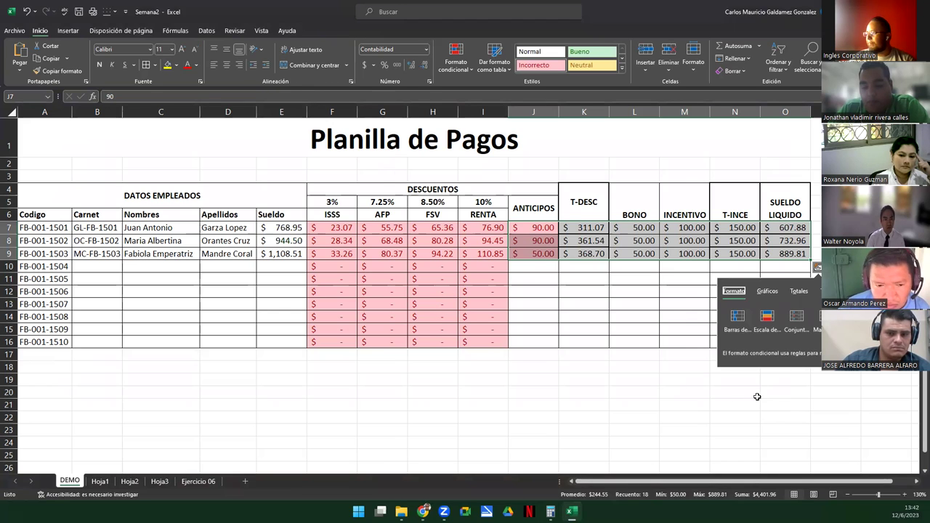
left_click(604, 401)
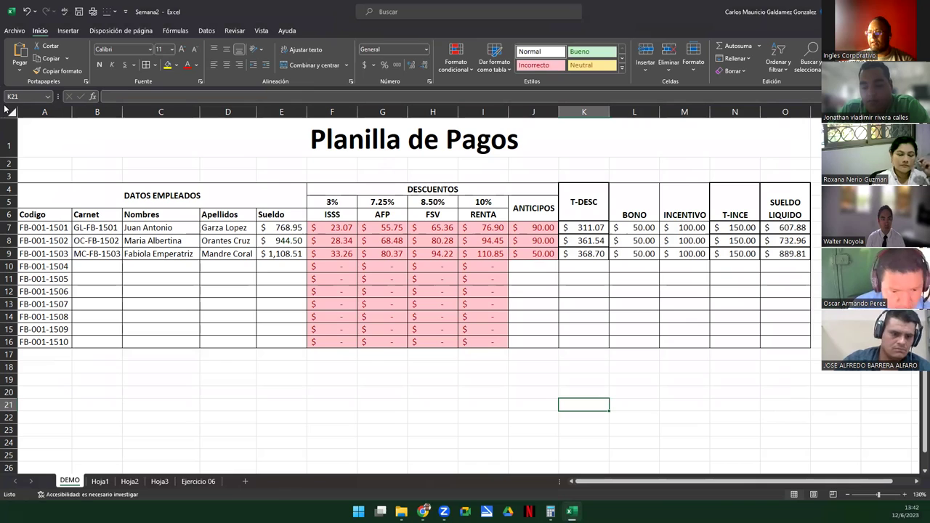
key("super+shift+s")
left_click_drag(3, 104, 887, 455)
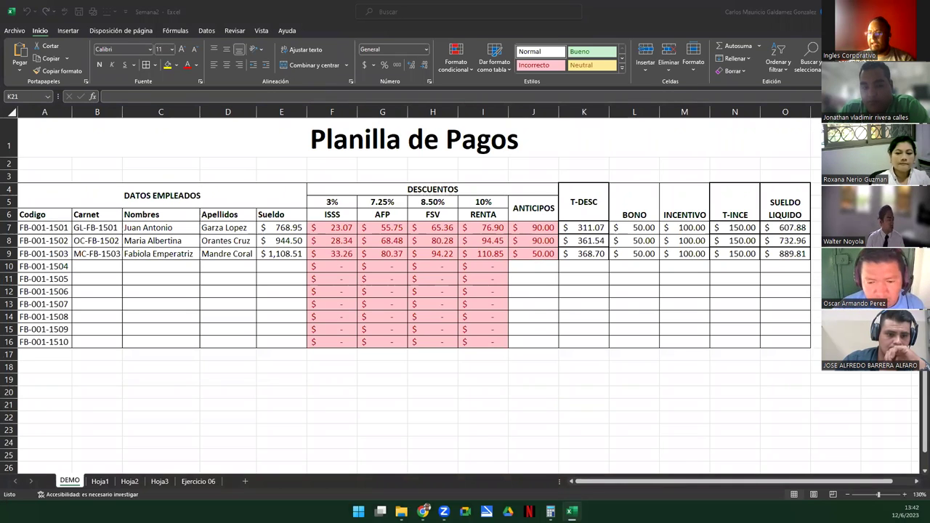
Look through the Hoja3 and Hoja1 sheets and open the PLANILLA DE PAGOS template on Hoja2
left_click(193, 481)
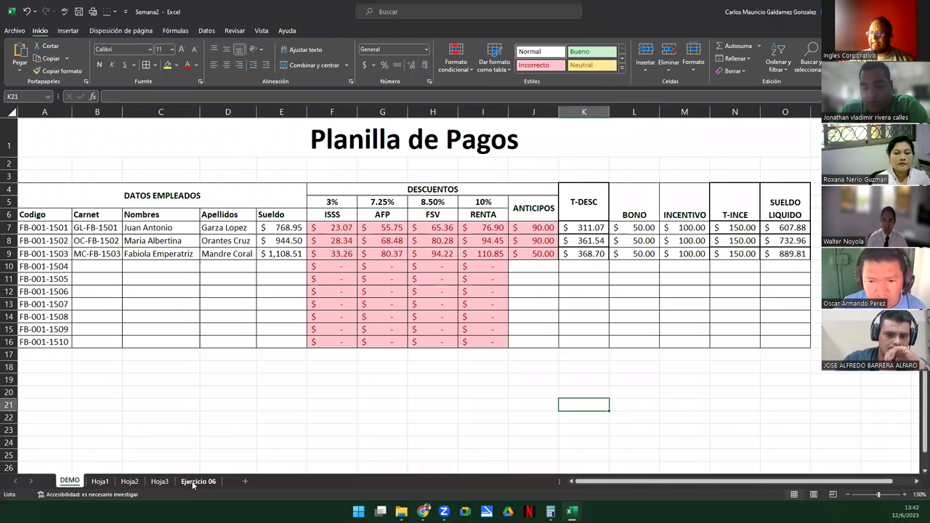
left_click(167, 485)
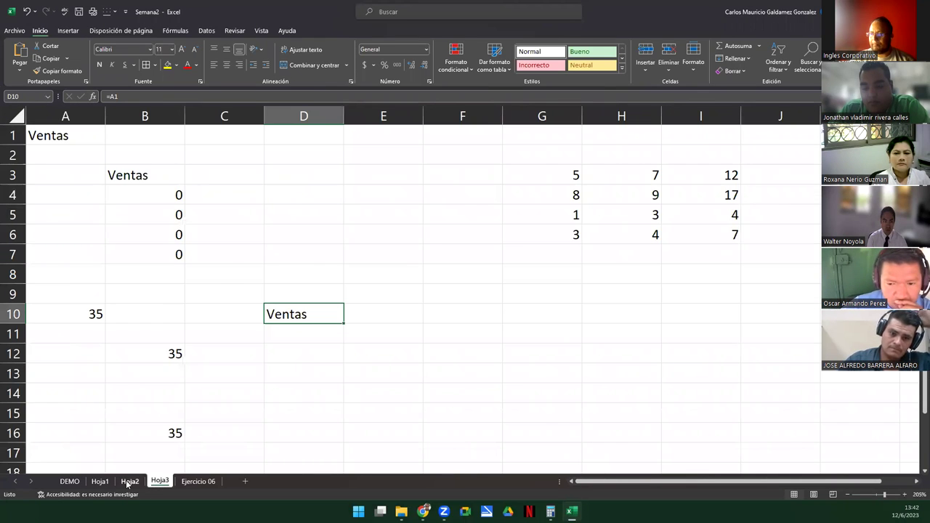
left_click(129, 482)
left_click(159, 483)
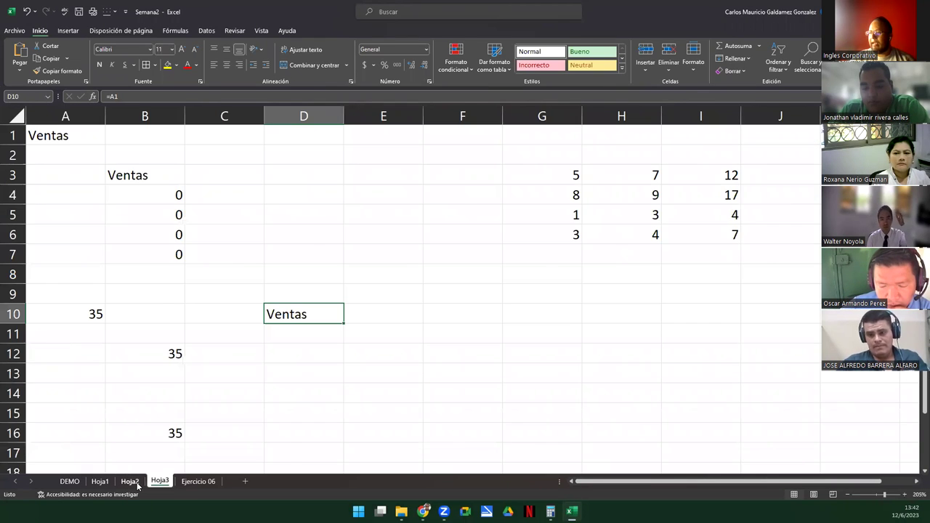
left_click(132, 482)
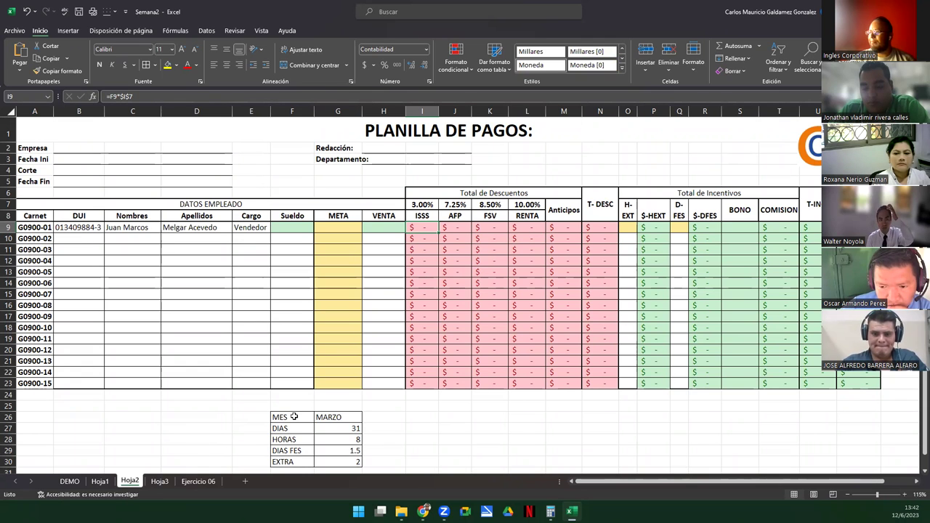
left_click(101, 482)
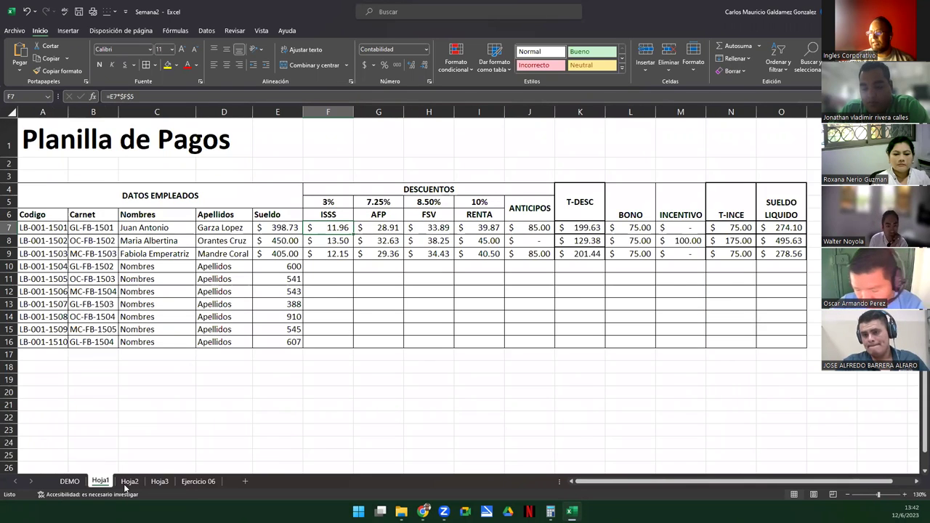
left_click(127, 482)
Check the month in G26 and enter a META of 4000 for the first employee in G9
left_click(184, 292)
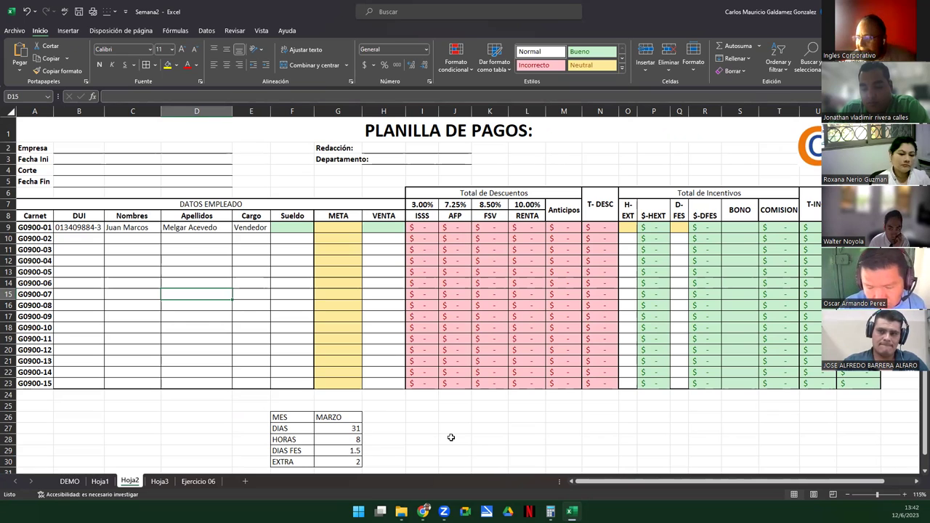
left_click(345, 418)
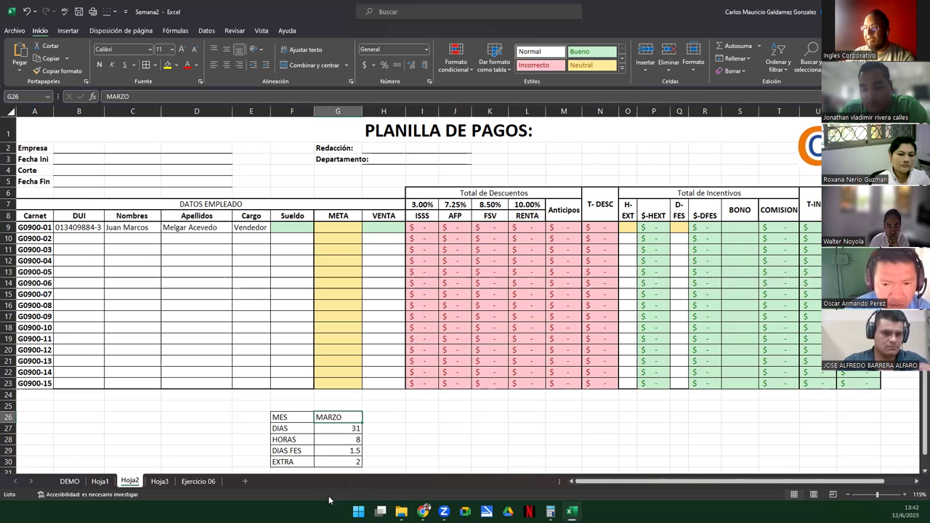
left_click(333, 226)
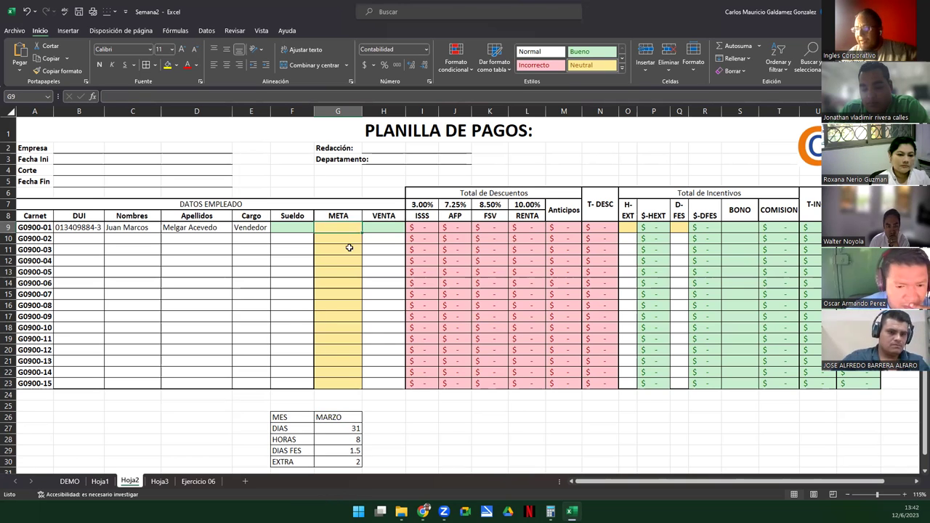
type("4")
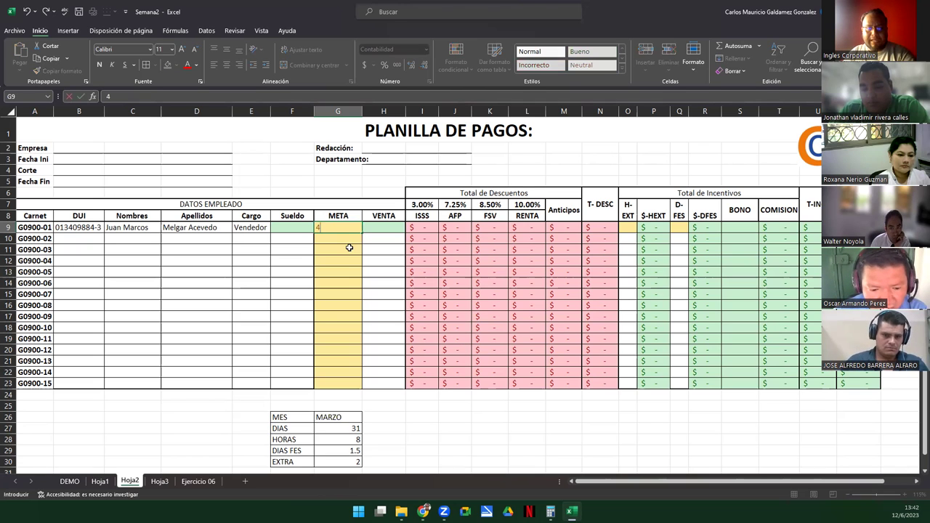
type(",000")
key("Return")
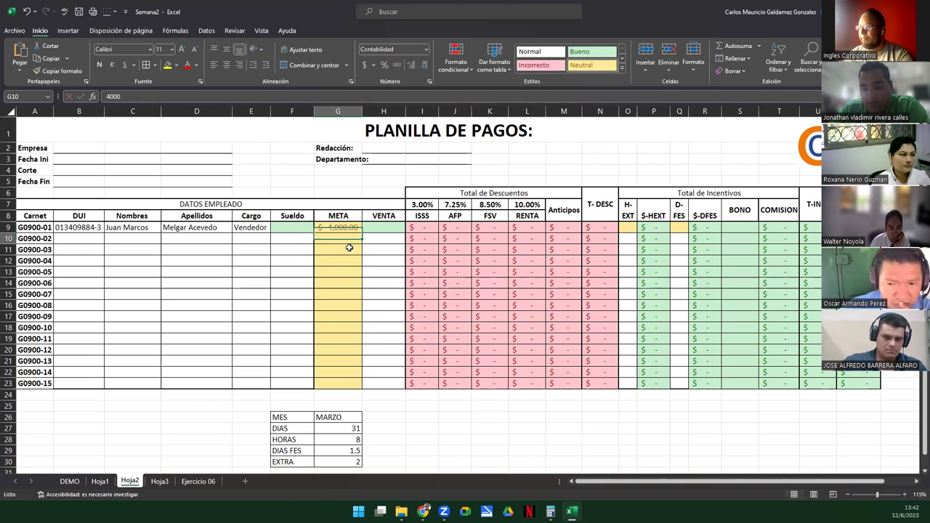
Enter a Sueldo of 450 for the first employee in F9
left_click(294, 230)
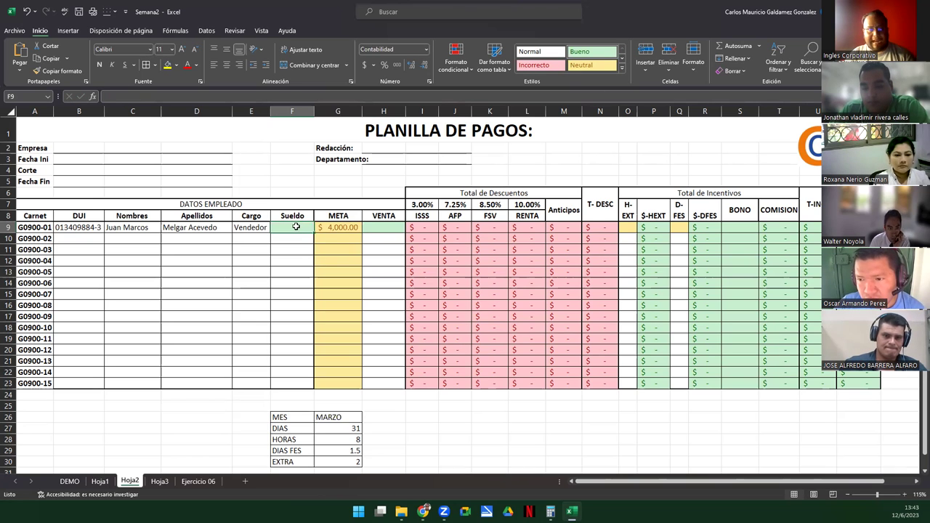
left_click(382, 229)
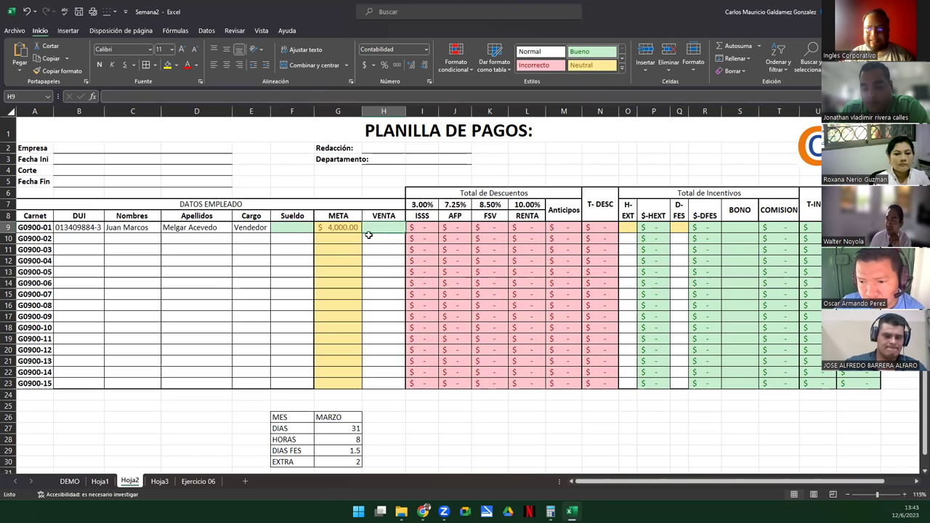
left_click(281, 228)
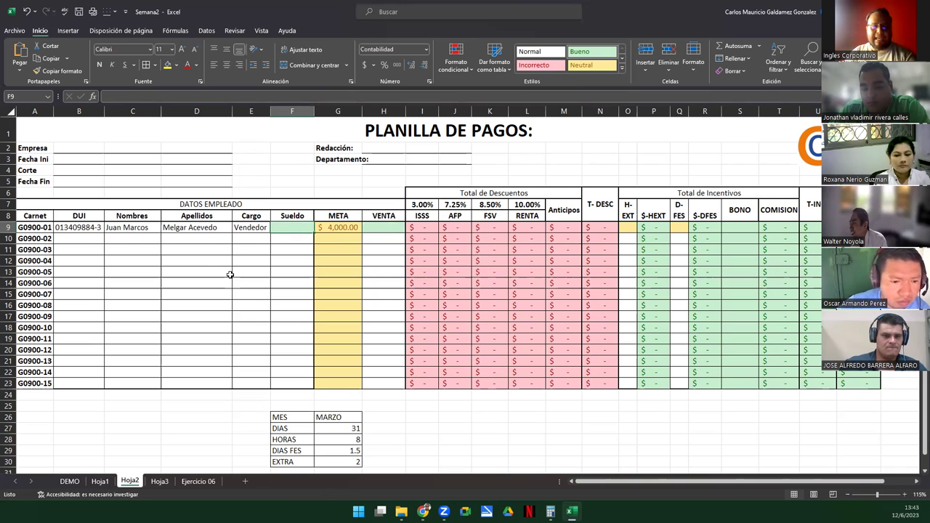
type("4")
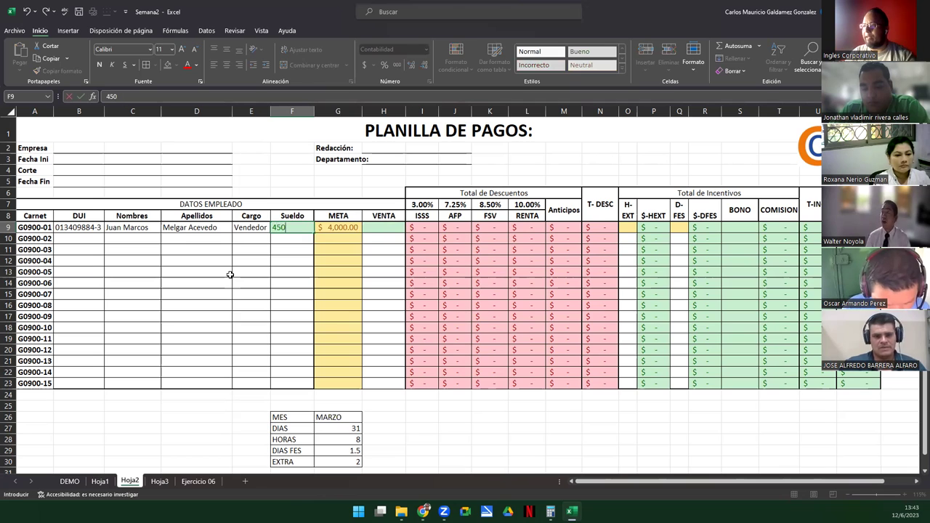
type("50")
key("Tab")
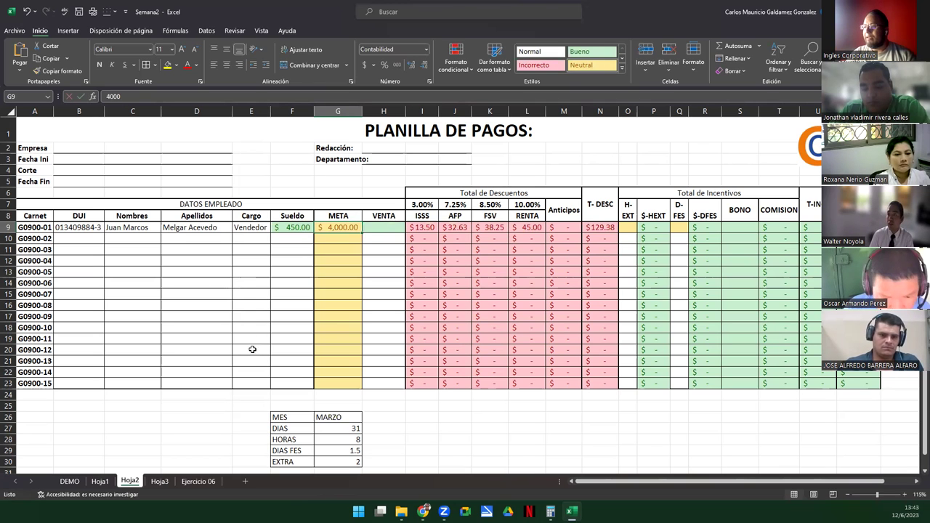
Examine the net pay formula in V9 and the discount formulas in I9:L9, opening the RENTA condition in L9 to trace its references
left_click(857, 227)
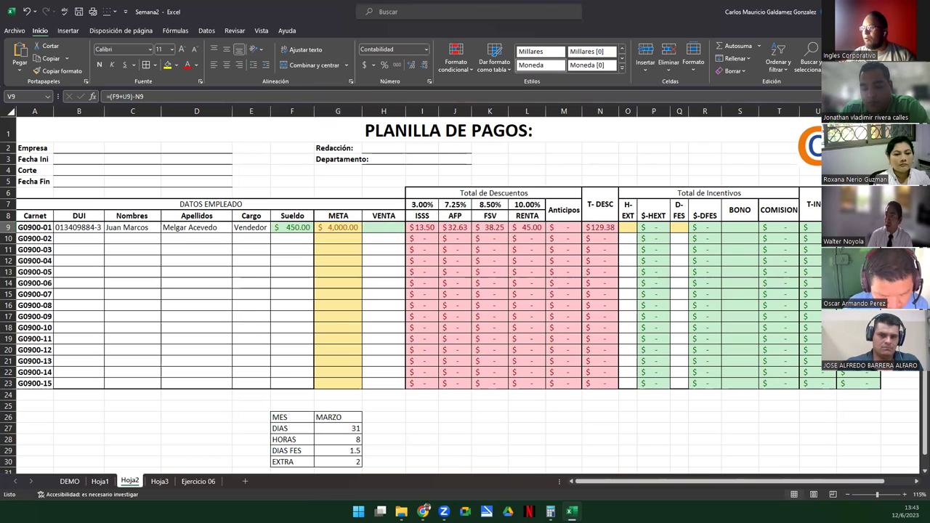
left_click(420, 228)
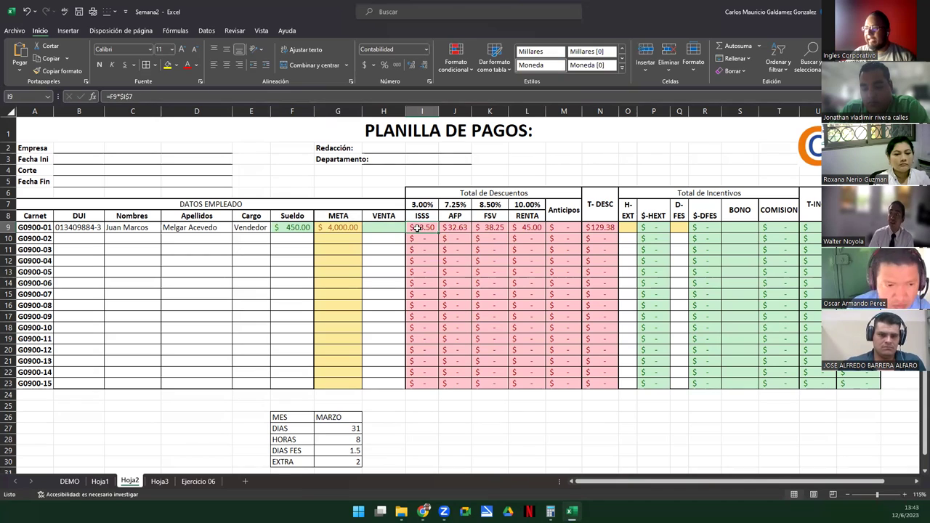
left_click(456, 228)
left_click(491, 228)
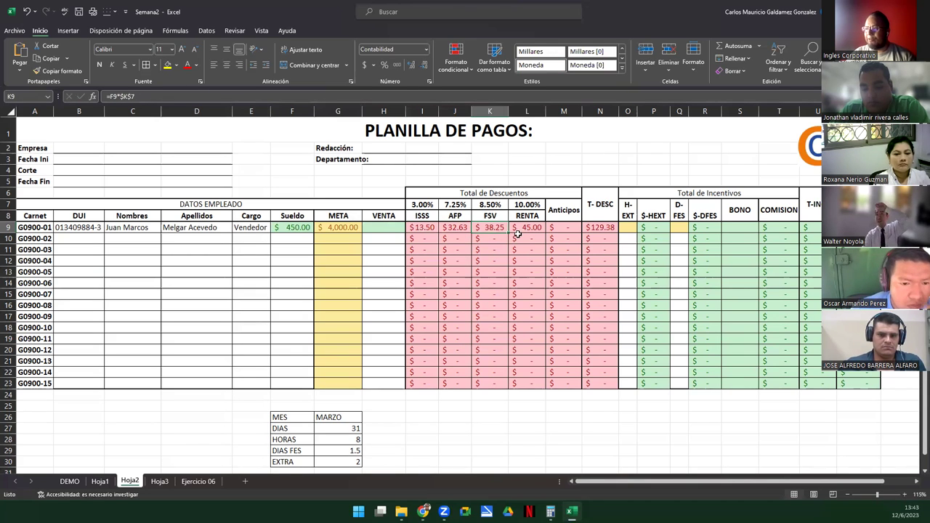
left_click(525, 228)
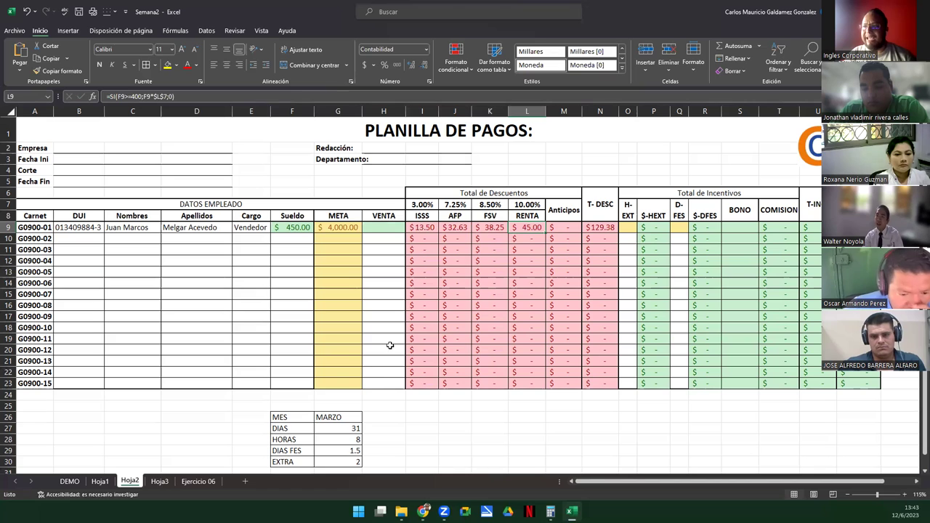
key("F2")
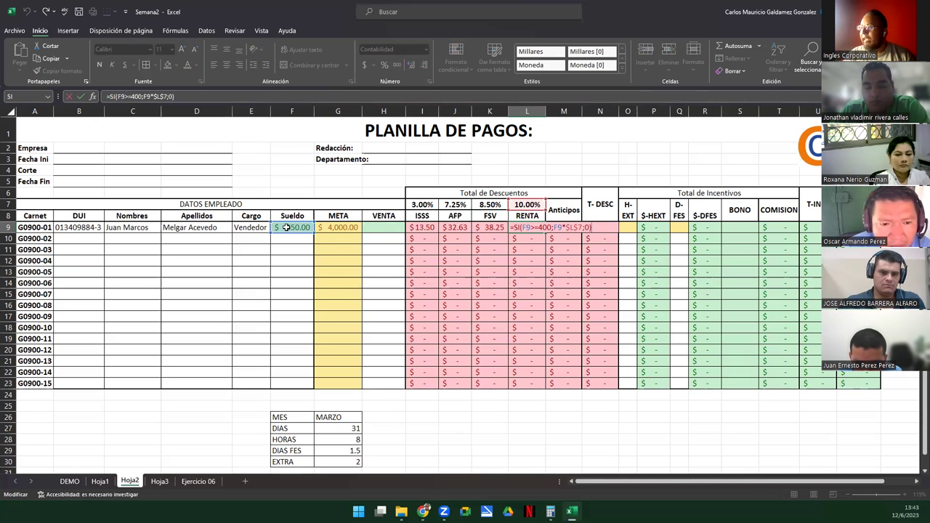
key("Return")
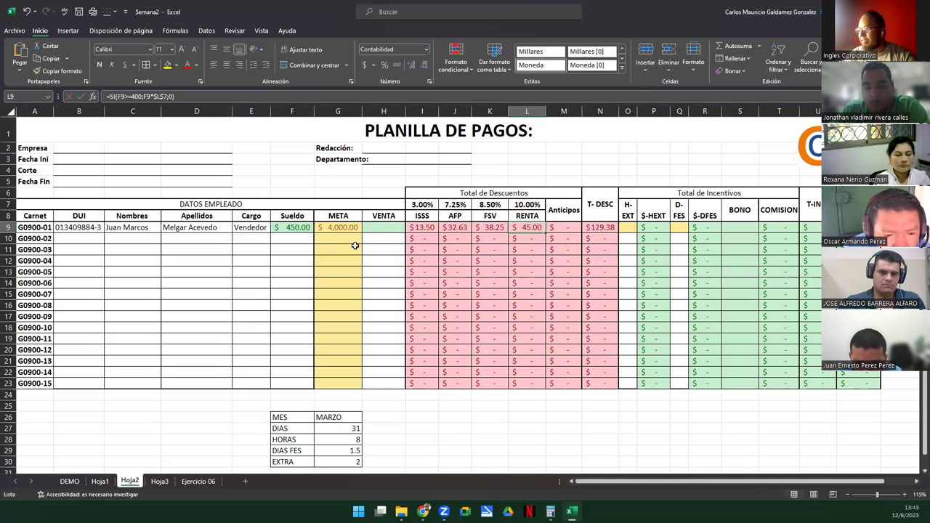
left_click(519, 229)
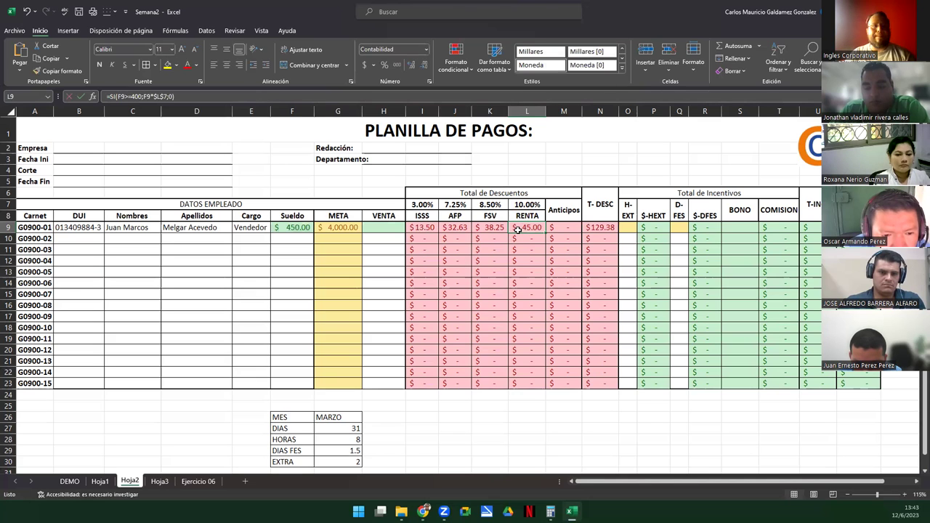
Review the first employee's salary, the ISSS, AFP, FSV and RENTA discounts, and the total discount formula in N9
left_click(288, 228)
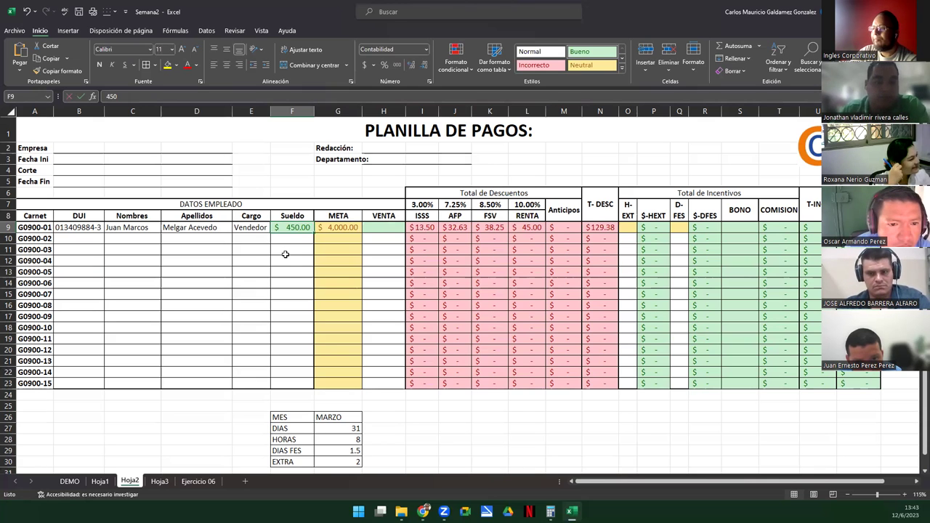
left_click(370, 228)
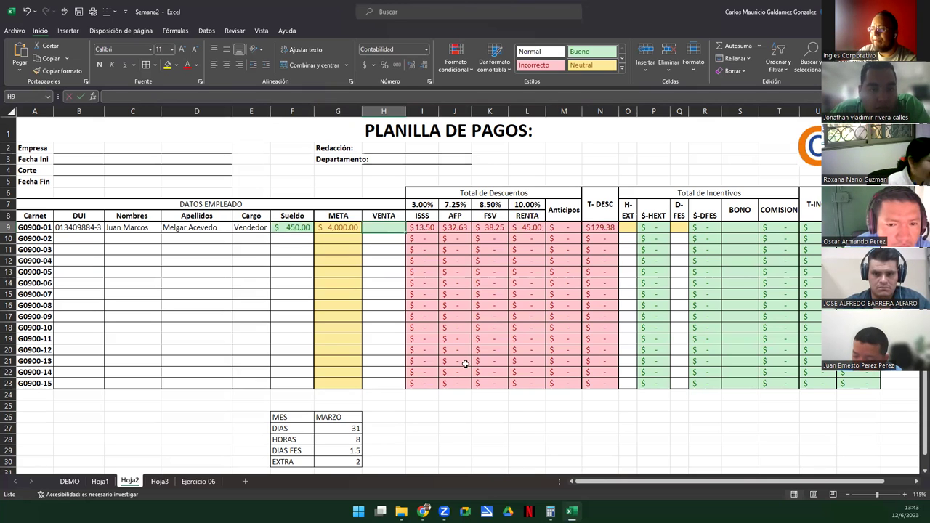
left_click(417, 228)
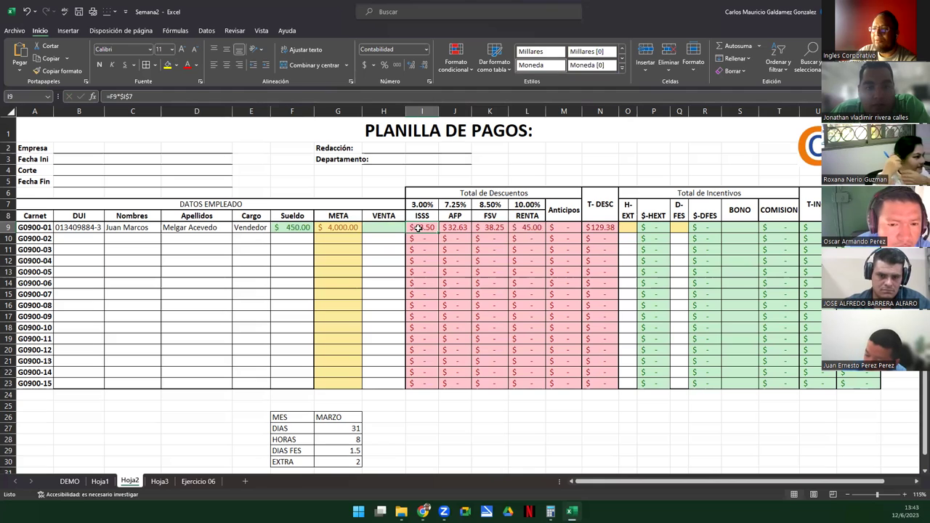
left_click(451, 228)
left_click(483, 228)
left_click(522, 228)
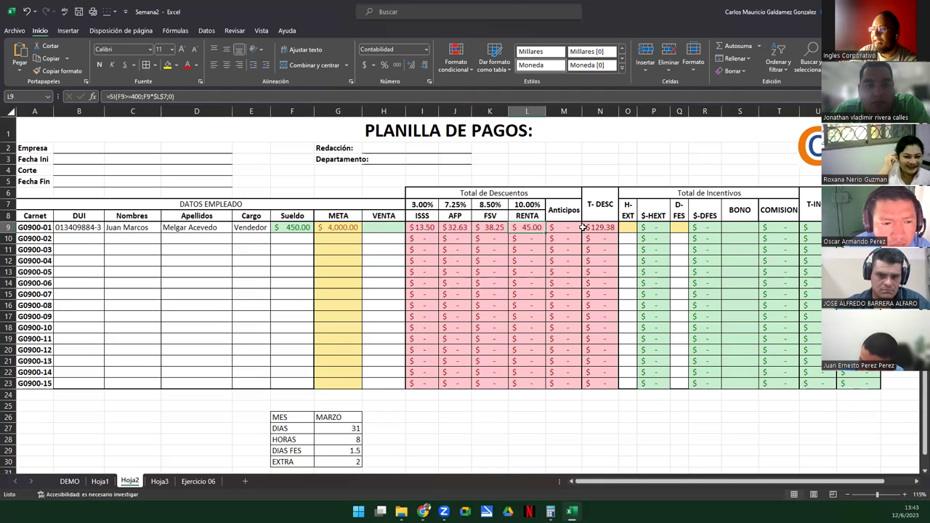
left_click(587, 228)
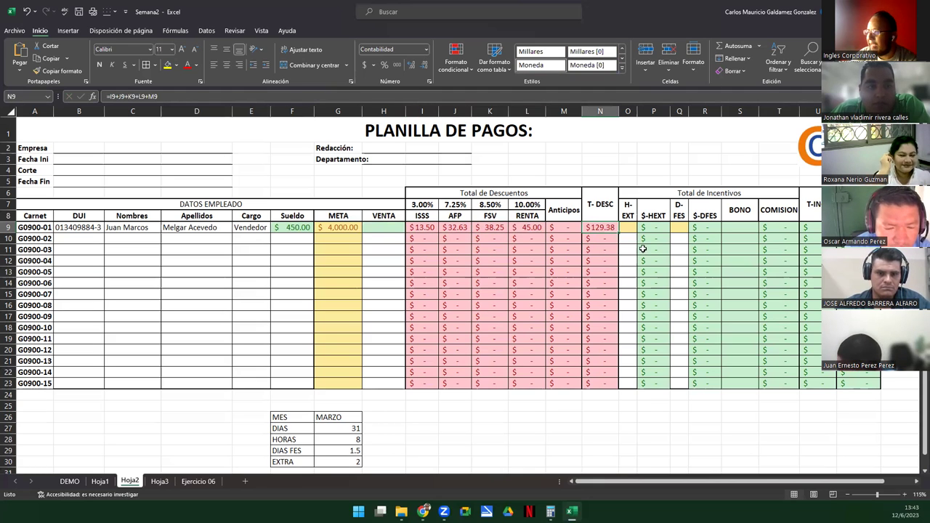
Review the overtime and holiday columns O, P and Q for all employees and the data values in G27:G30
left_click_drag(656, 227, 662, 383)
left_click_drag(630, 229, 628, 383)
left_click_drag(678, 224, 673, 384)
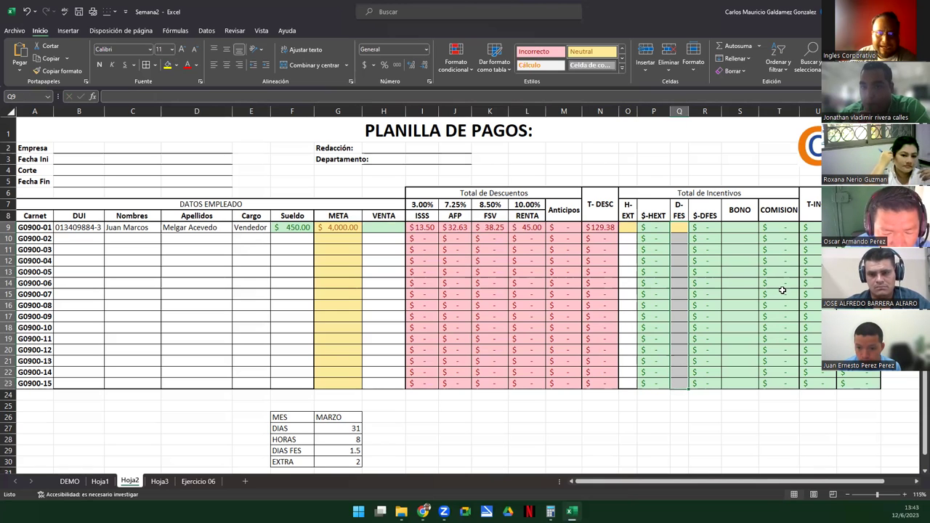
left_click_drag(342, 428, 340, 461)
Merge and center F25:G25 above the MES row and title it "Tabla de Datos"
left_click_drag(305, 407, 338, 409)
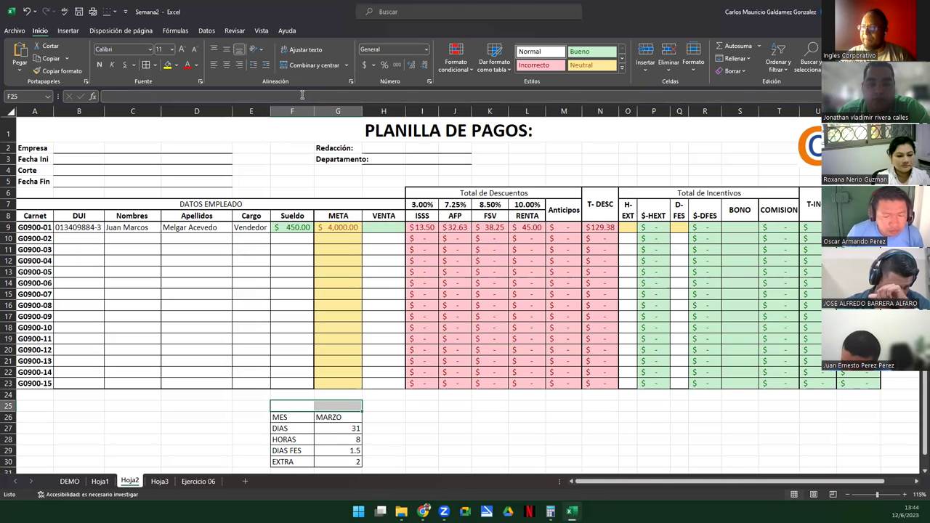
left_click(310, 65)
type("Tab")
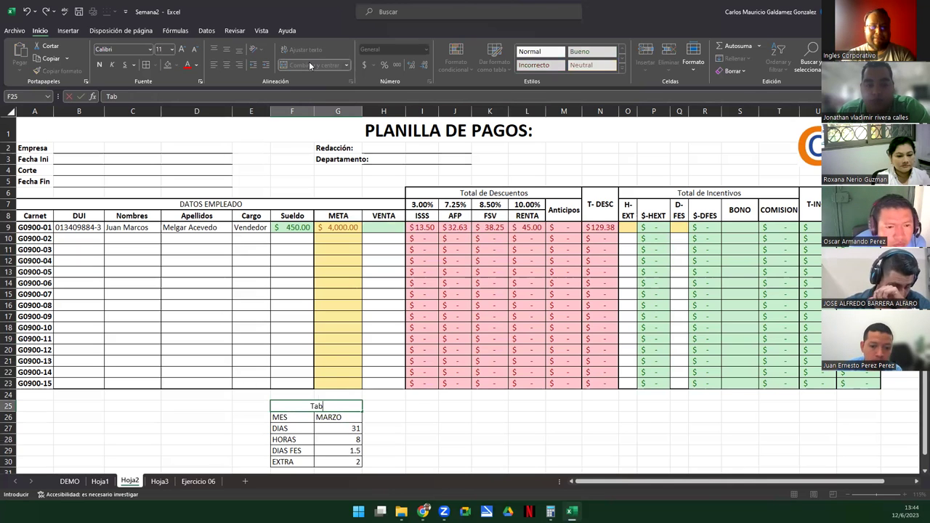
type("la de Datos")
key("Return")
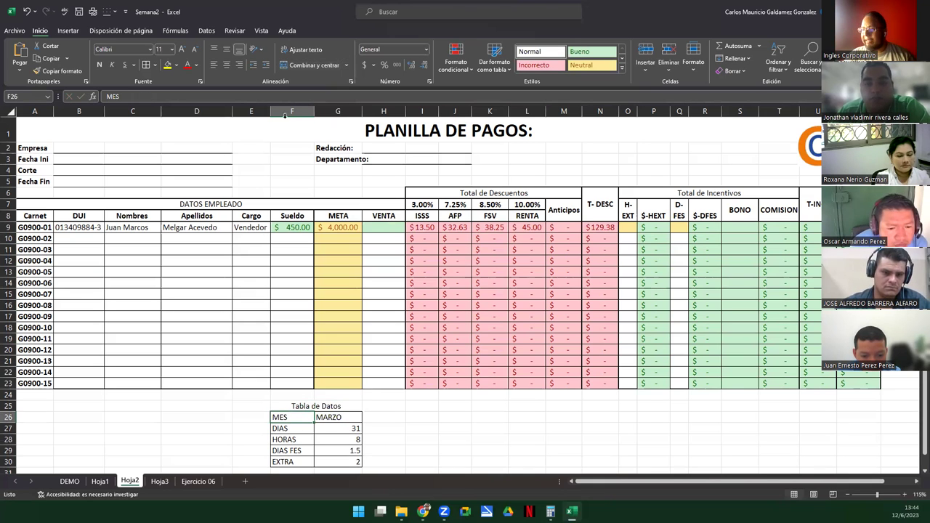
Set MES to MAY-JUN in G26 and DIAS to 30 in G27
left_click(336, 417)
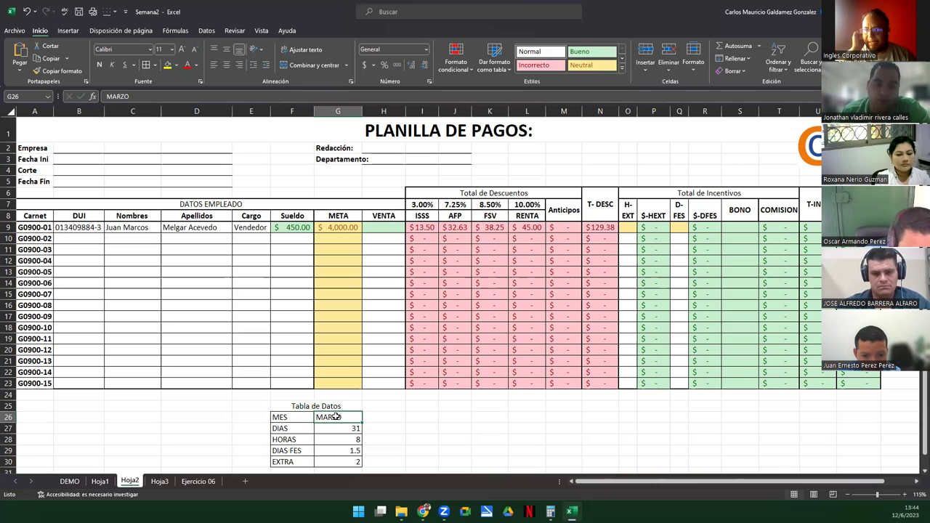
type("JU")
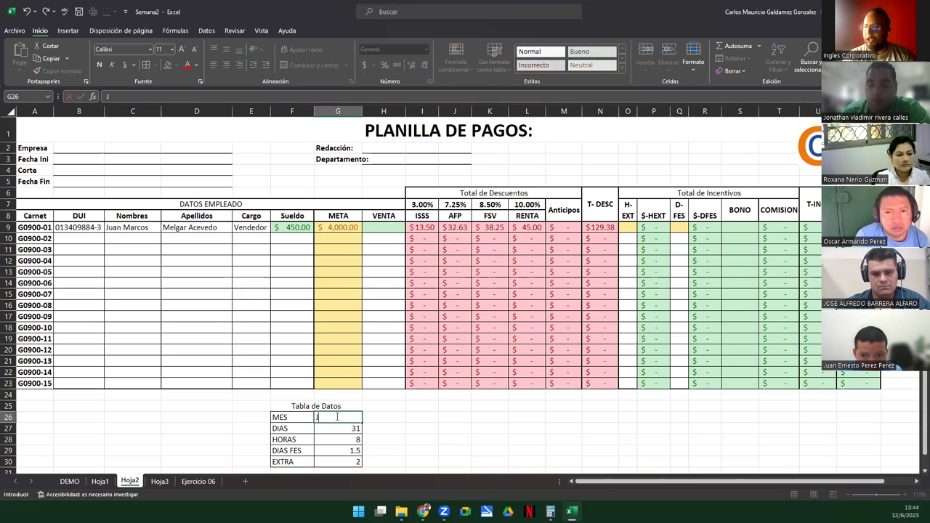
key("BackSpace")
key("BackSpace")
type("MAY-JUN")
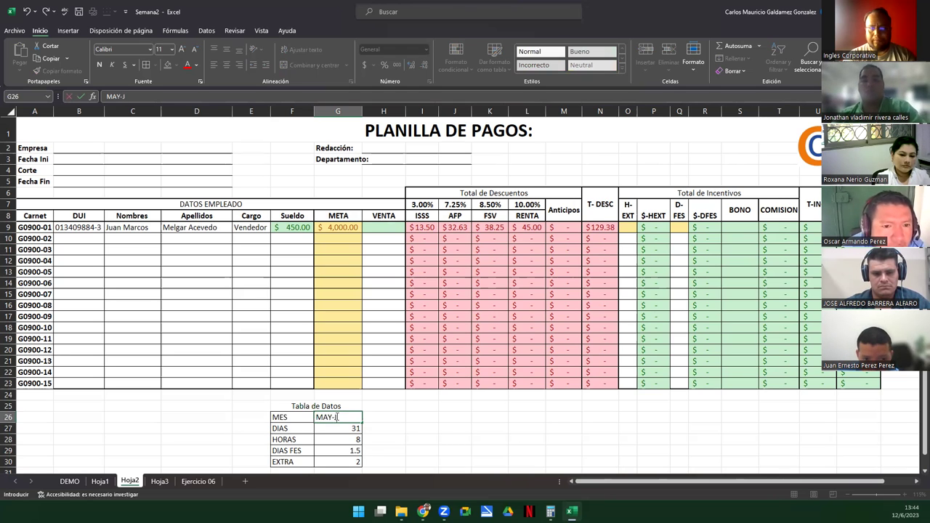
key("Return")
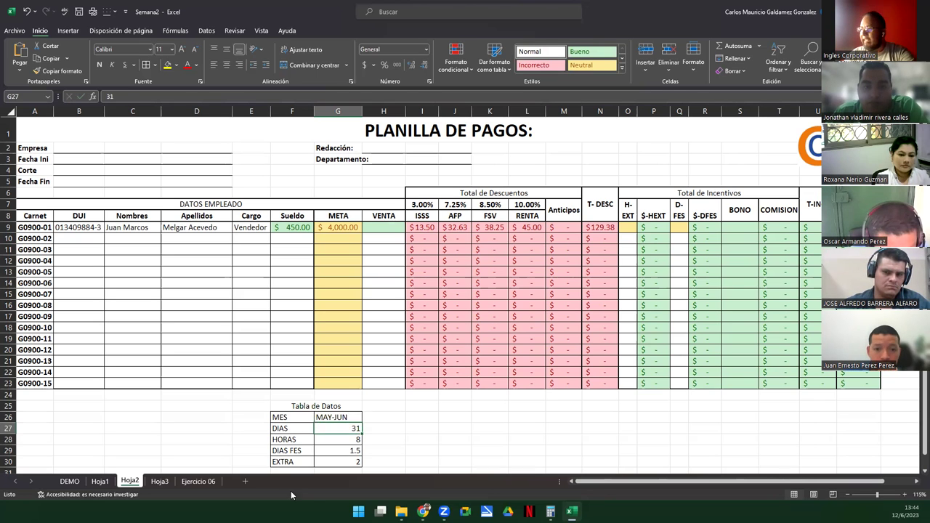
type("30")
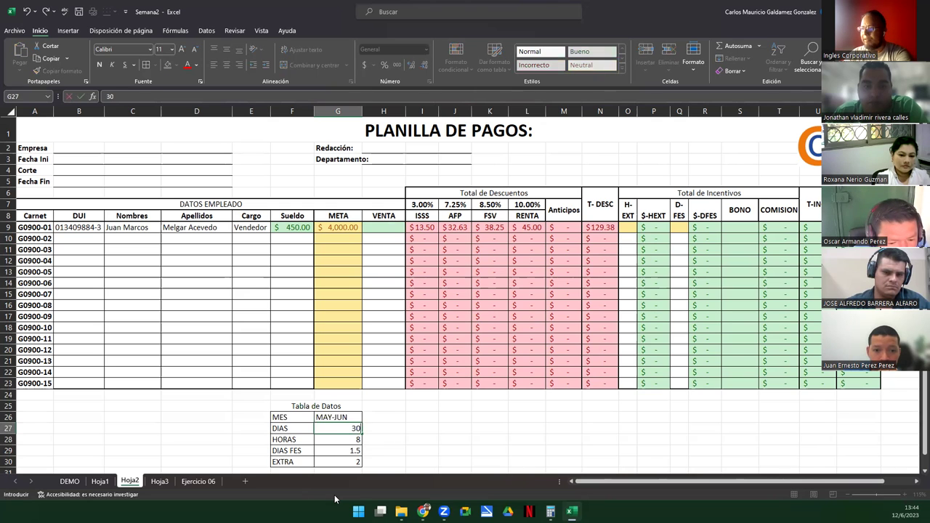
key("Return")
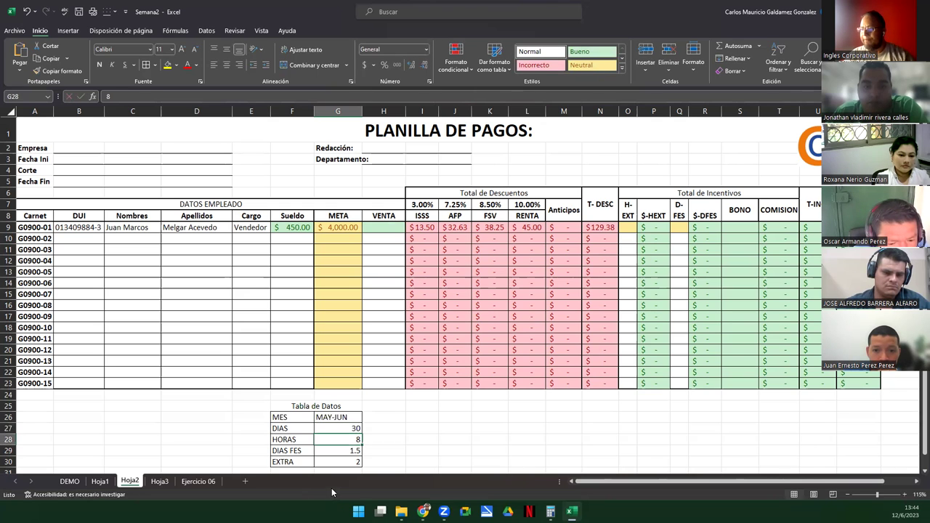
Set the DIAS FES value in G29 to 2.5
left_click(339, 451)
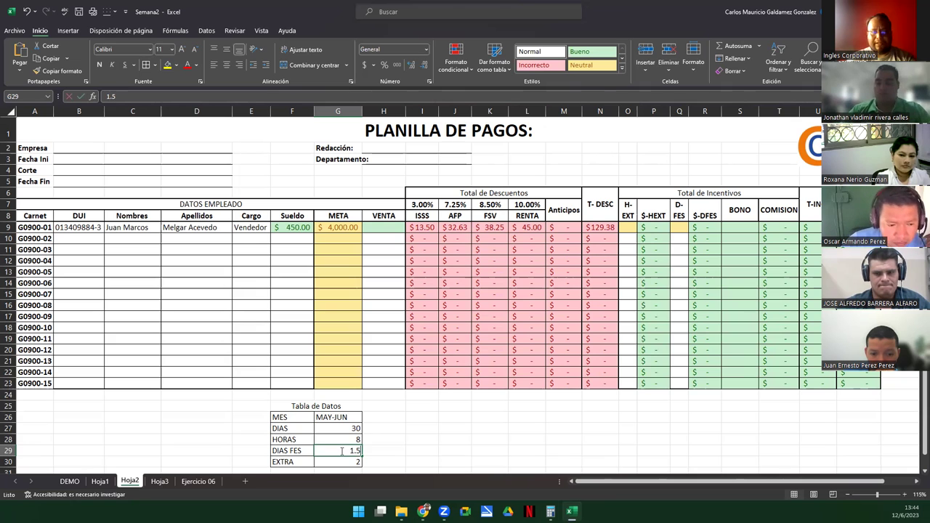
type("2.")
key("Return")
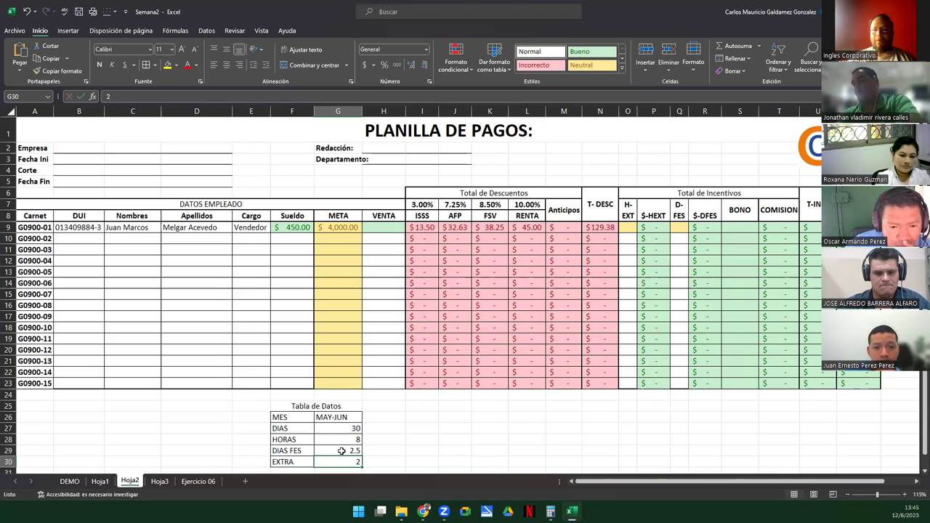
Check the COMISION column T9:T23 and enter a VENTA of 4088.99 for the first employee in H9
left_click(380, 228)
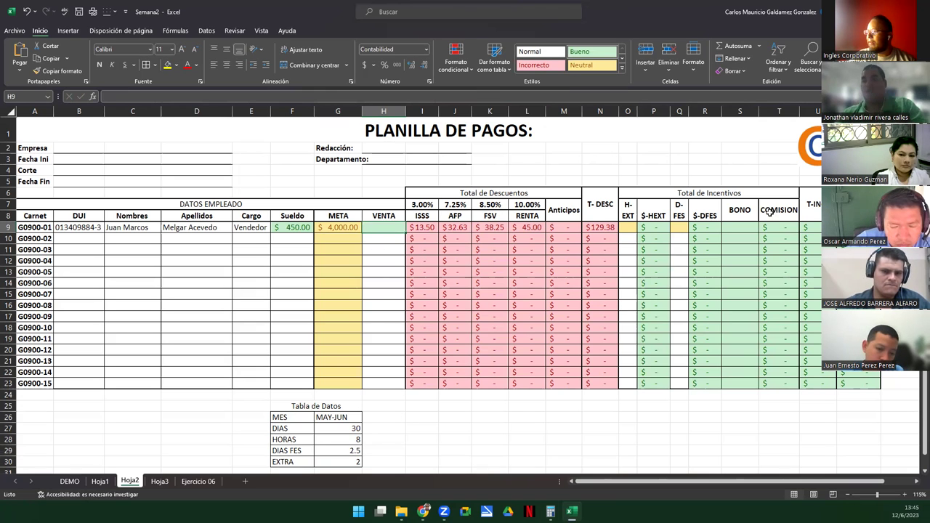
left_click_drag(778, 227, 779, 384)
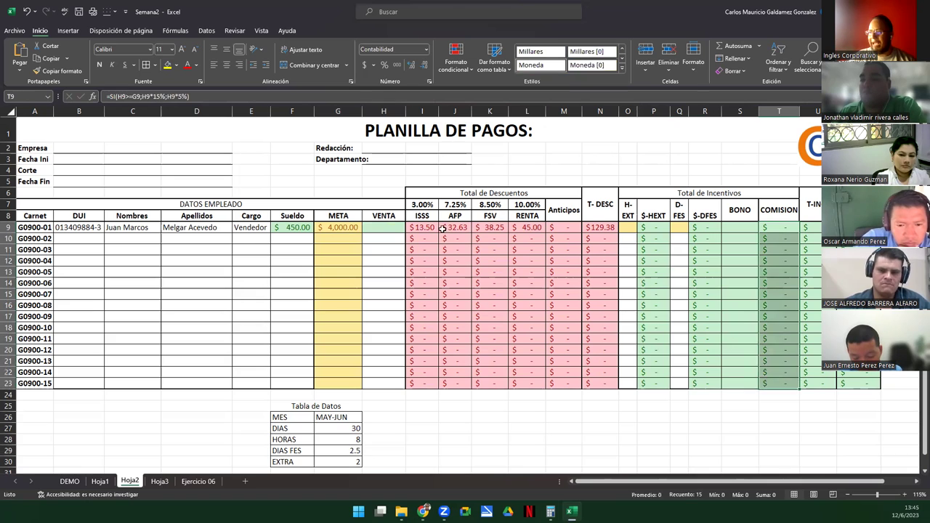
left_click(381, 228)
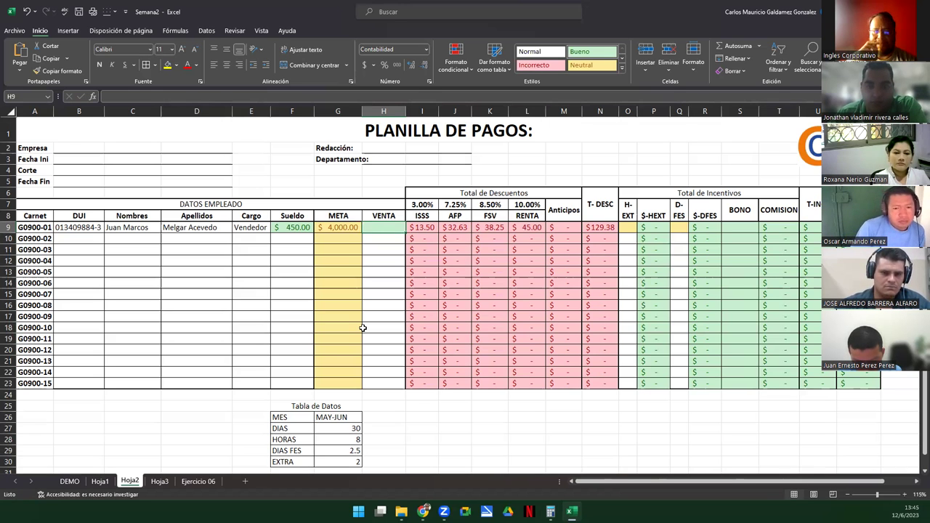
type("4088.99")
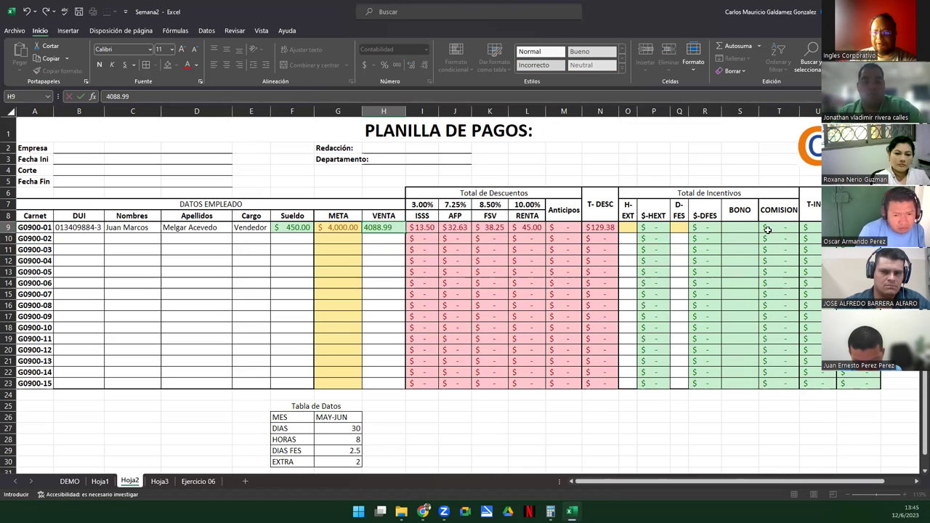
key("Return")
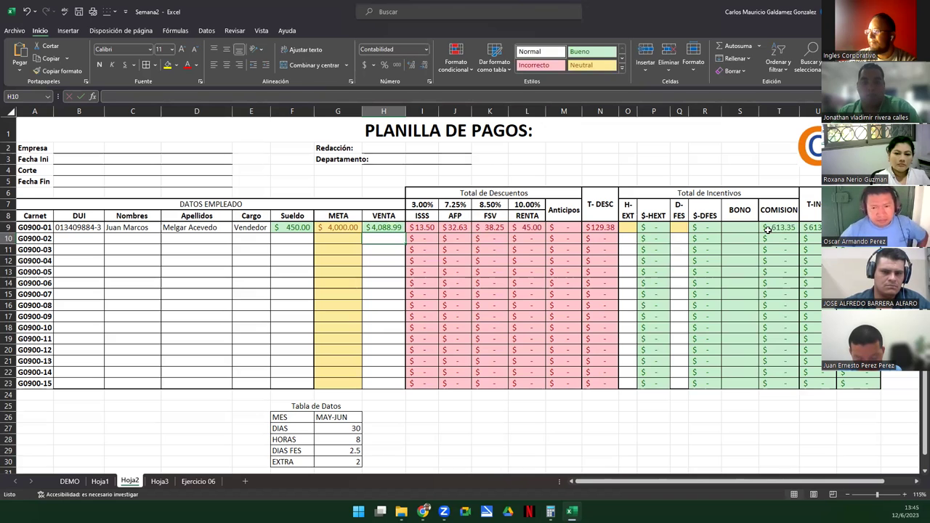
left_click(374, 227)
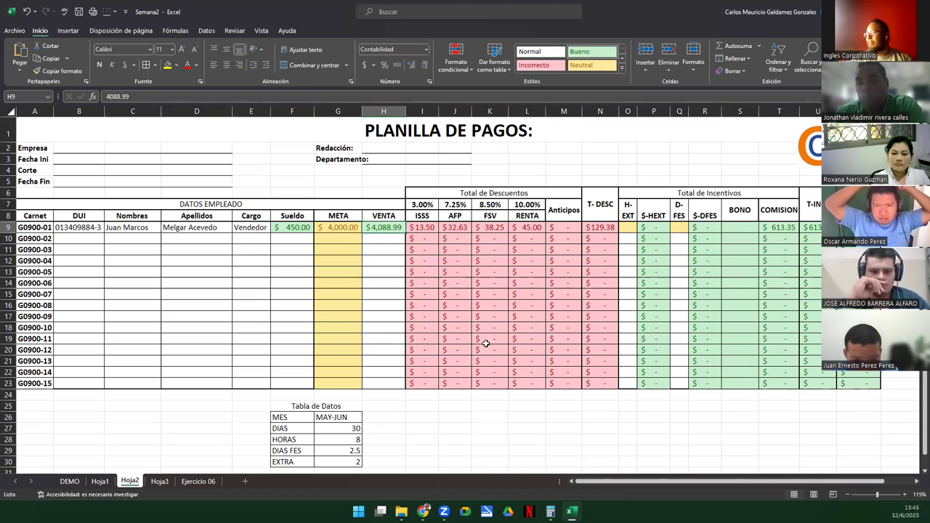
Examine the COMISION formula in T9 and the Sueldo and VENTA cells of the first employee
left_click(763, 228)
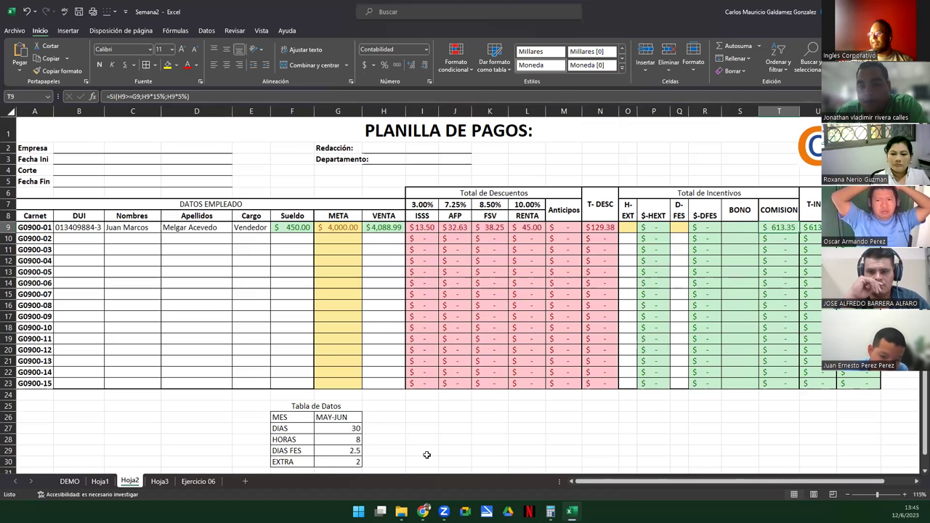
left_click(290, 231)
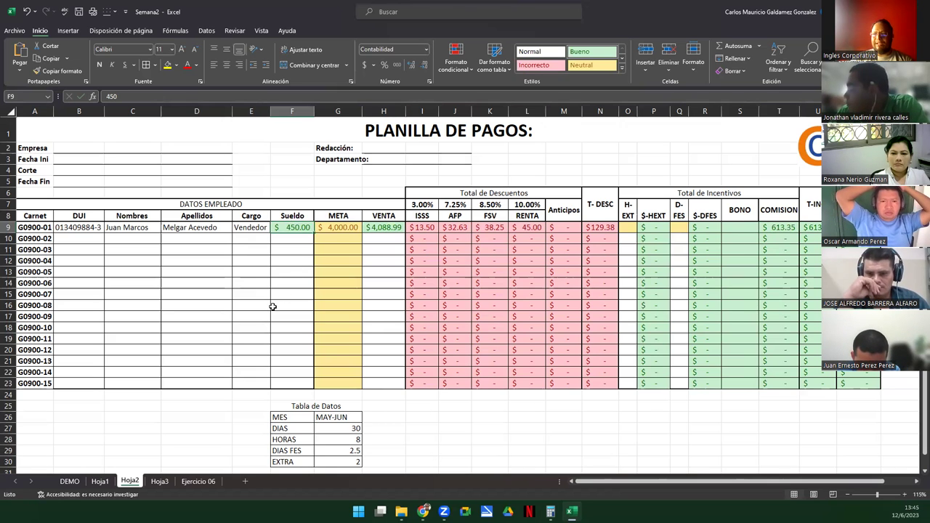
left_click(369, 226)
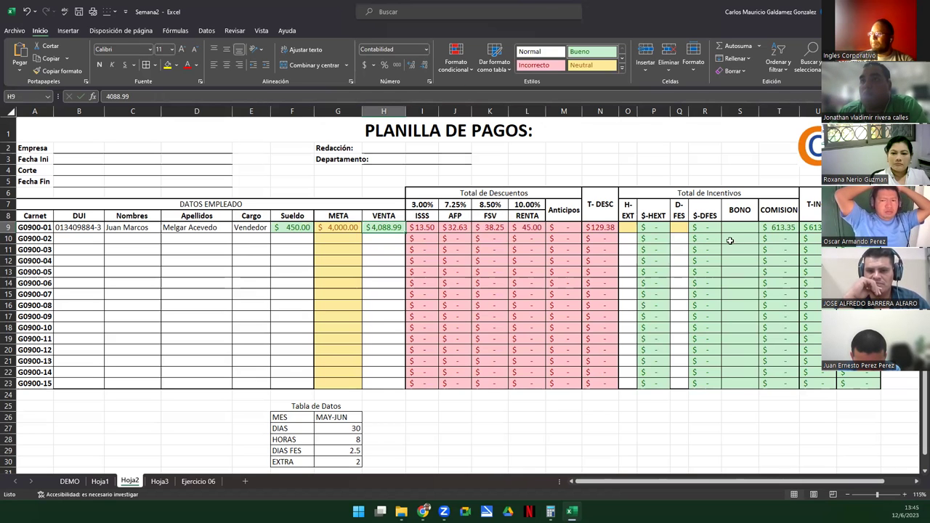
left_click(783, 228)
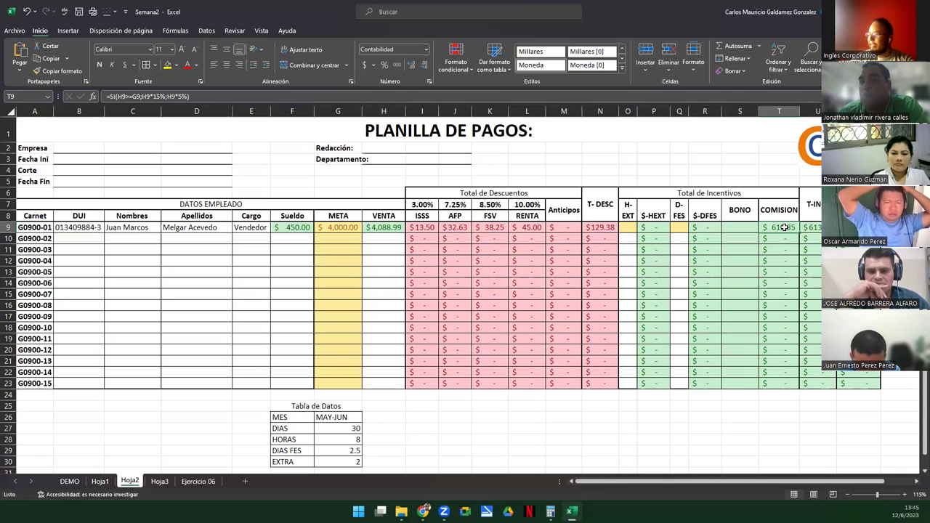
double_click(784, 228)
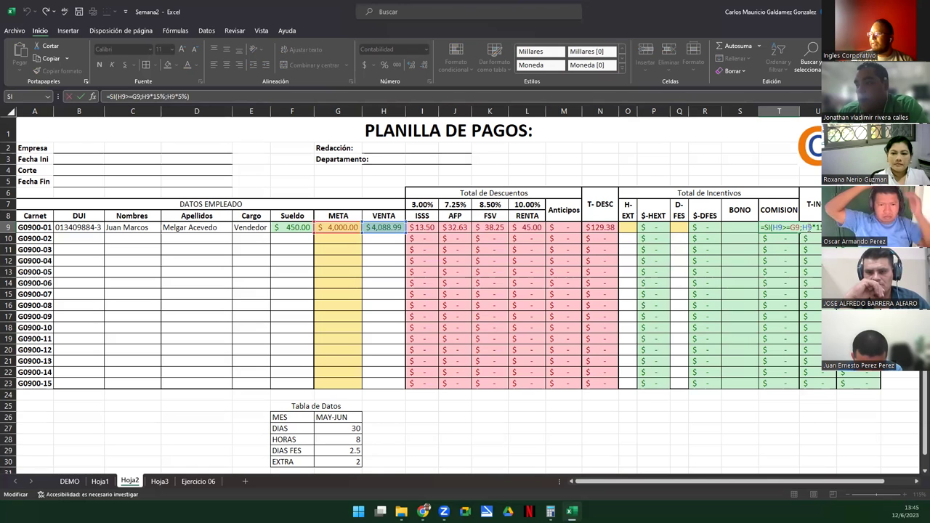
left_click(828, 228)
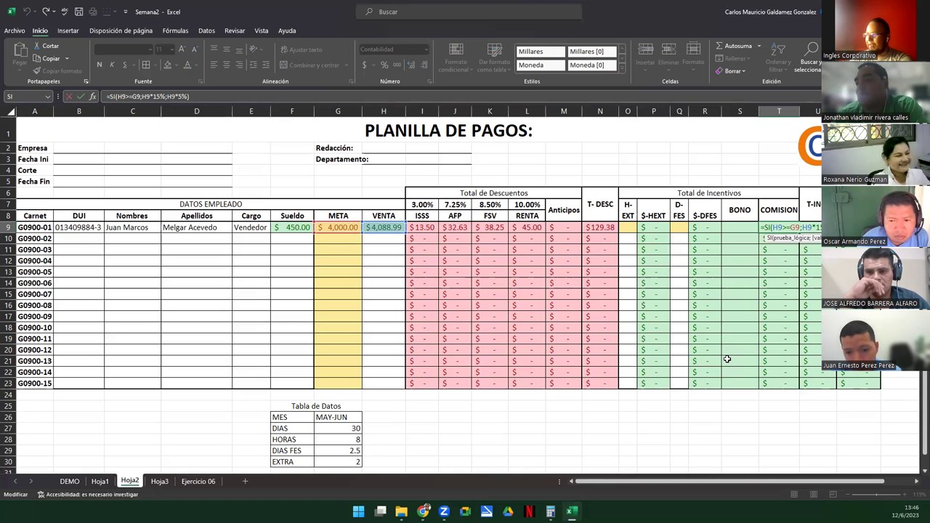
key("Return")
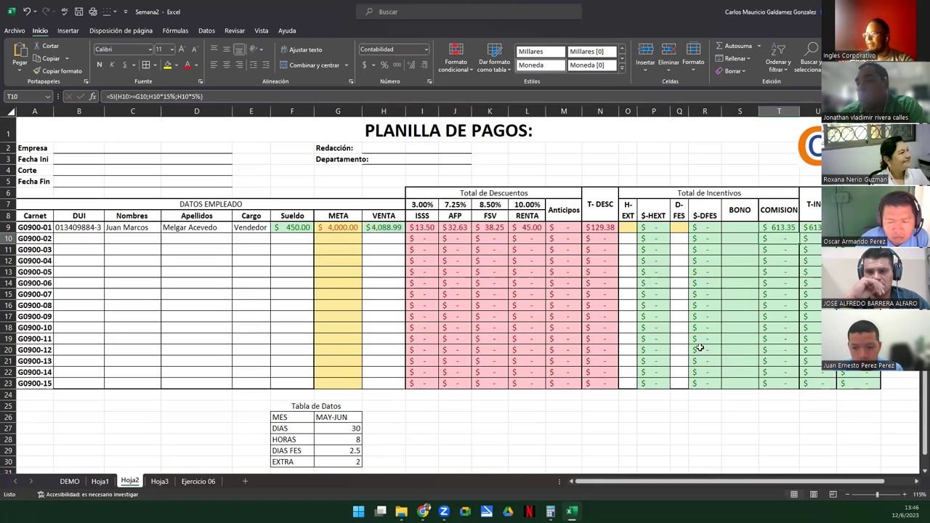
left_click(774, 228)
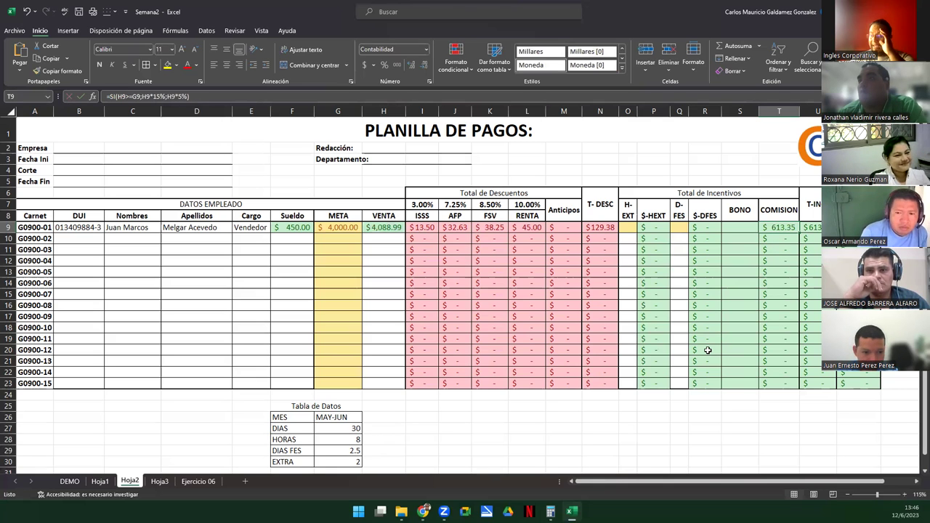
left_click(377, 228)
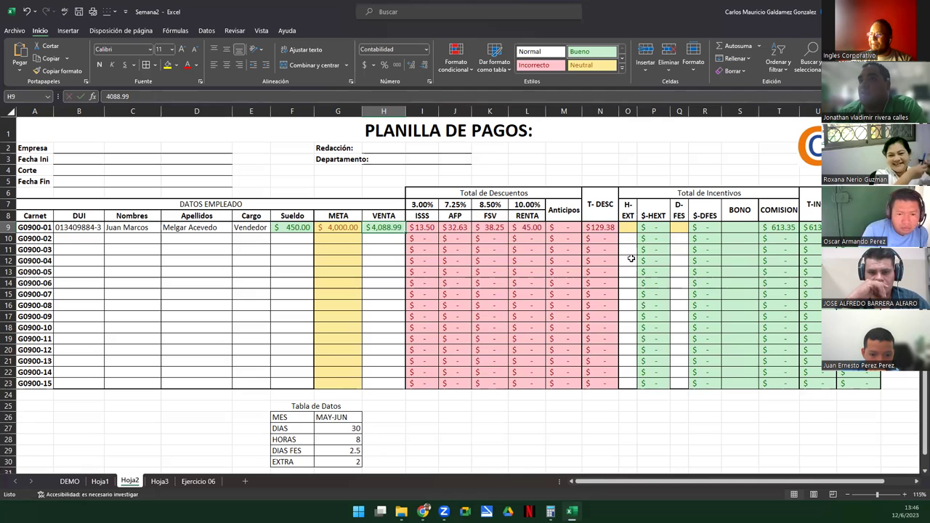
Enter 6 for H-EXT in O9 and 1 for D-FES in Q9 for the first employee
left_click(625, 229)
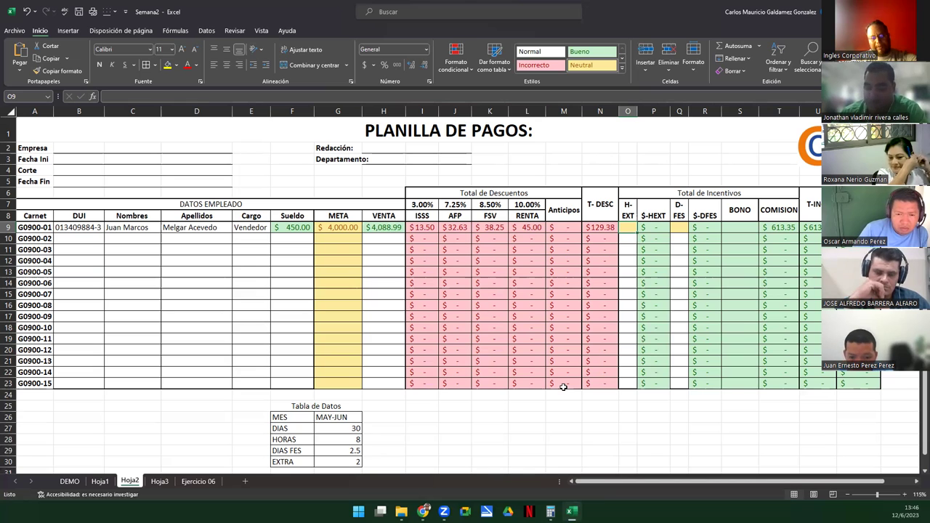
type("6")
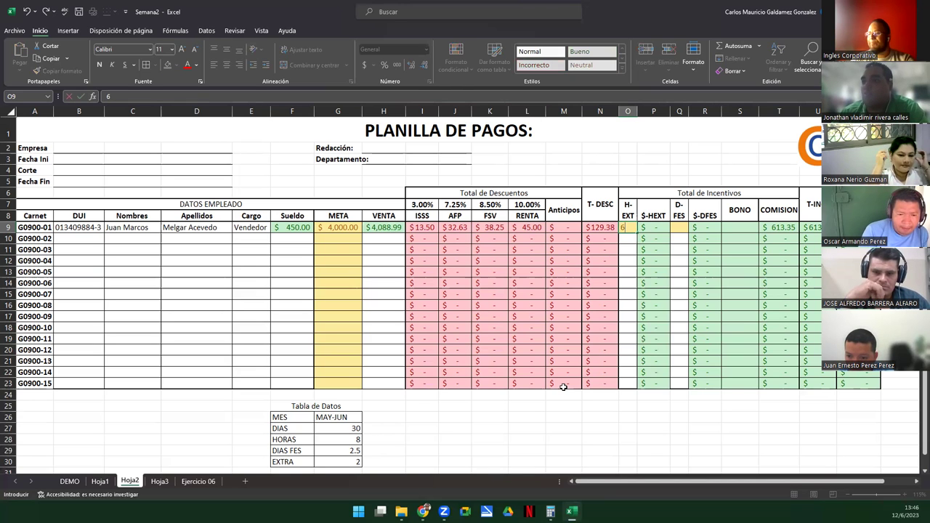
key("Tab")
key("Tab")
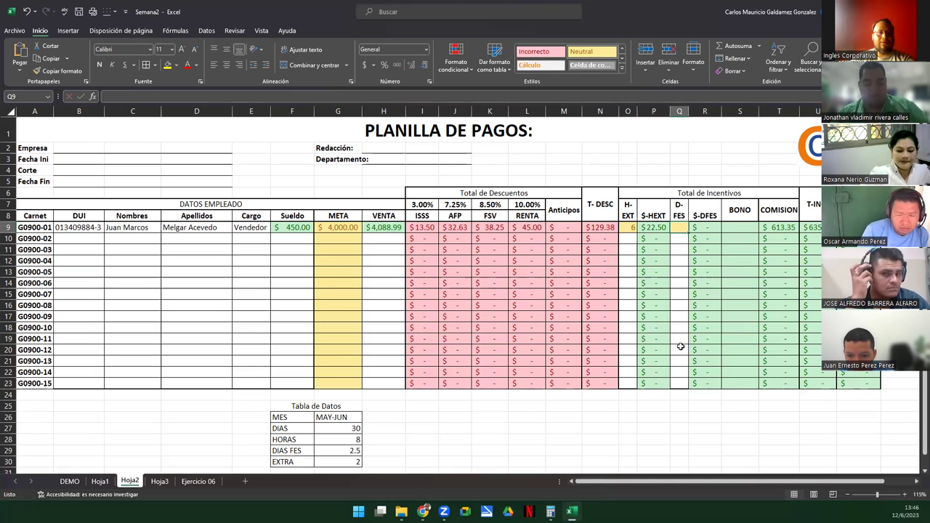
type("1")
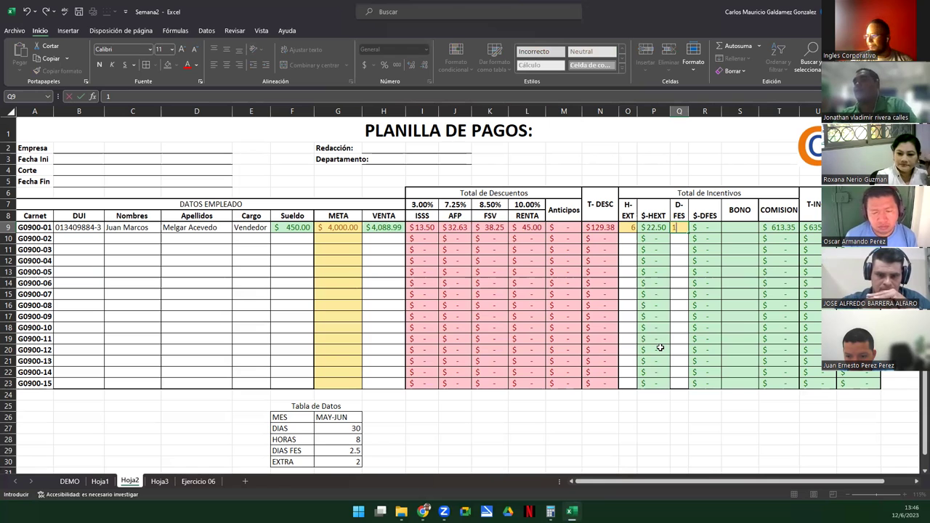
key("Tab")
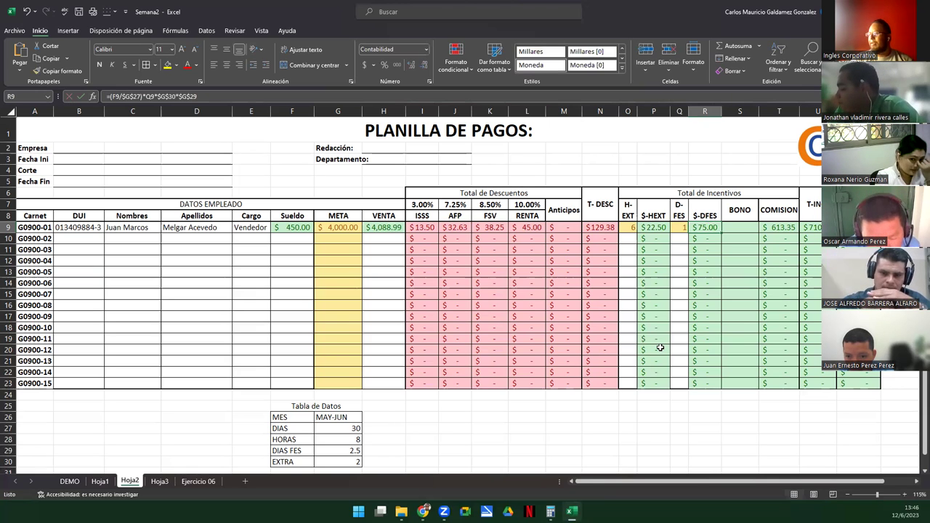
Enter a BONO of 150 for the first employee in S9
left_click(741, 231)
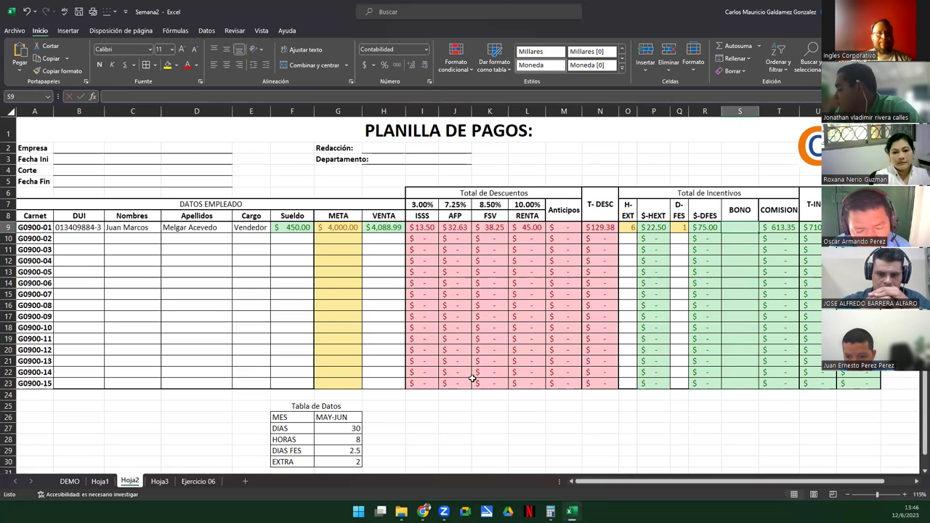
type("150")
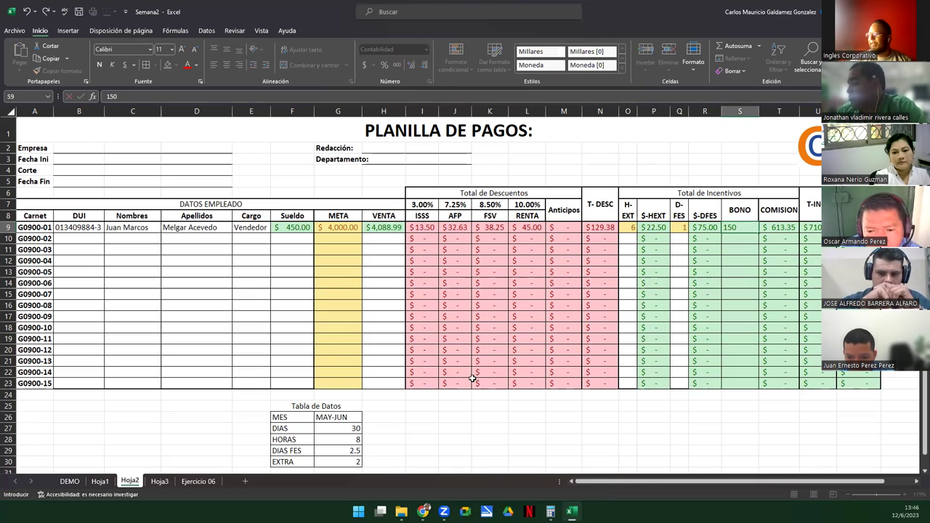
key("Return")
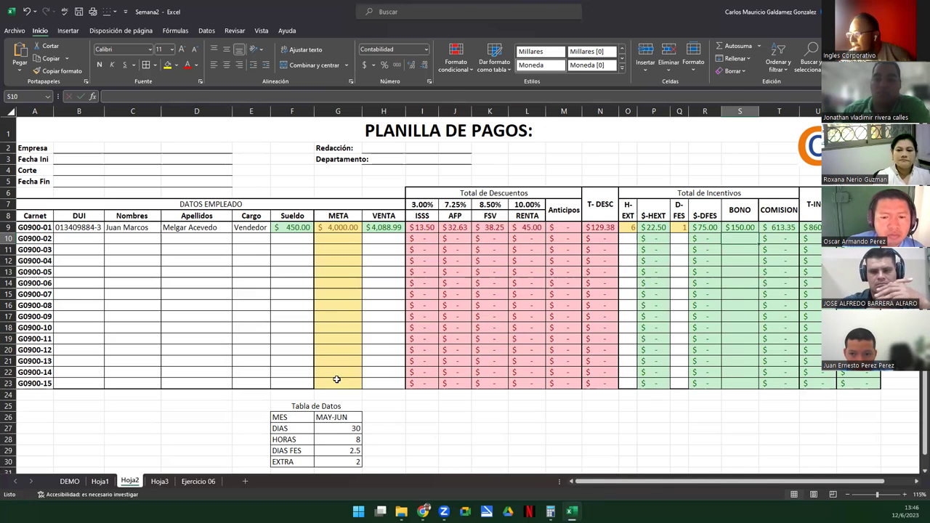
In Tabla de Datos, set MES to ABR-MAY in G26 and DIAS to 31 in G27
left_click(327, 419)
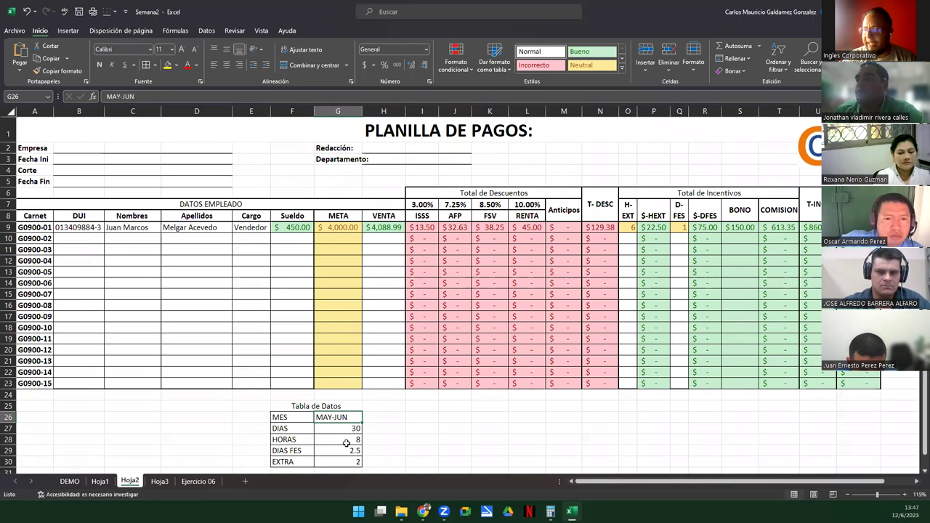
type("ABR-MAY")
key("Return")
type("31")
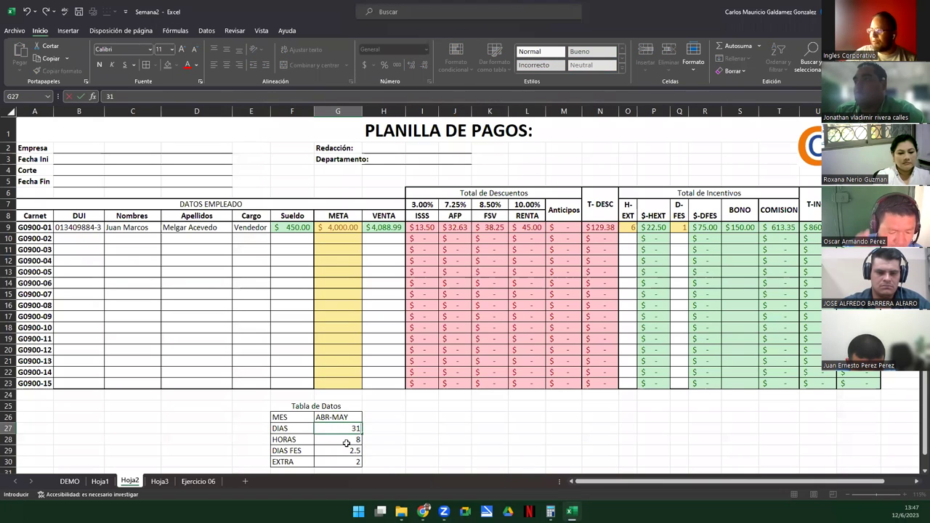
key("Return")
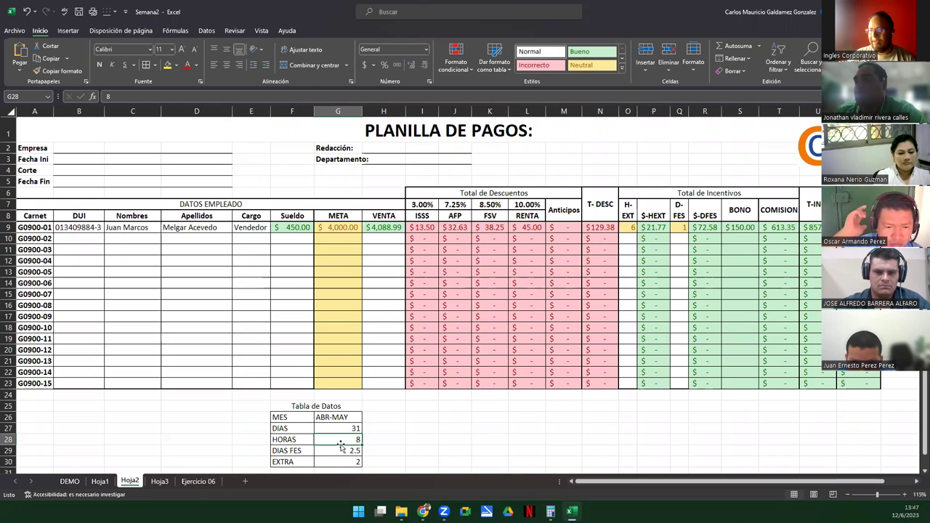
Set the first employee's VENTA in H9 to 3990 and check the COMISION formula in T9
left_click(388, 227)
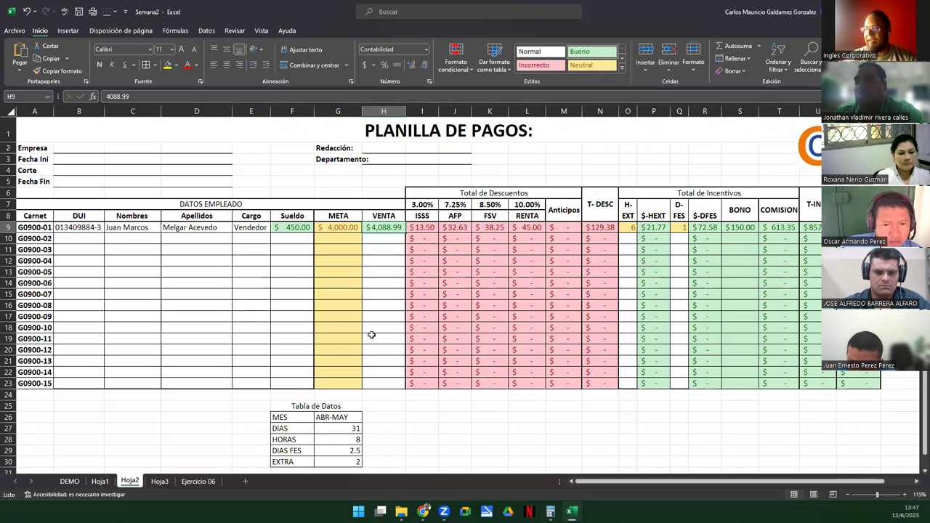
type("3990")
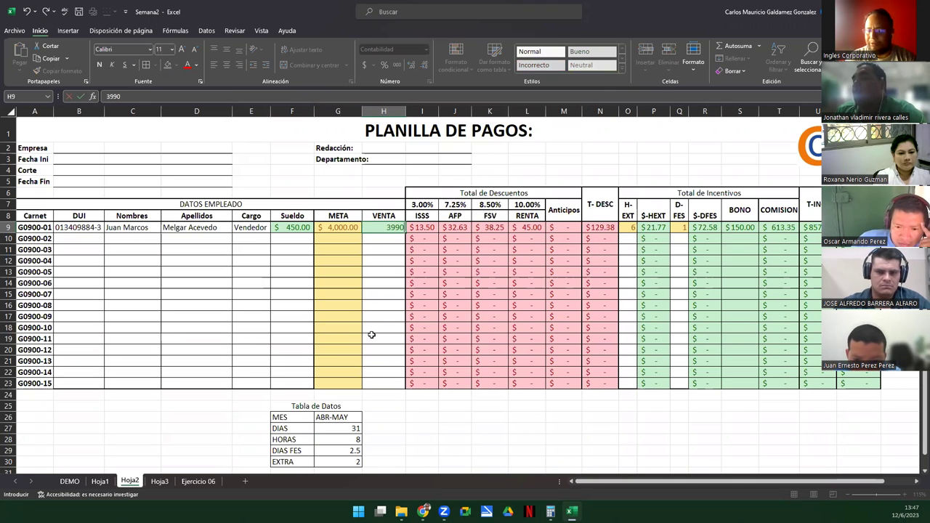
key("Return")
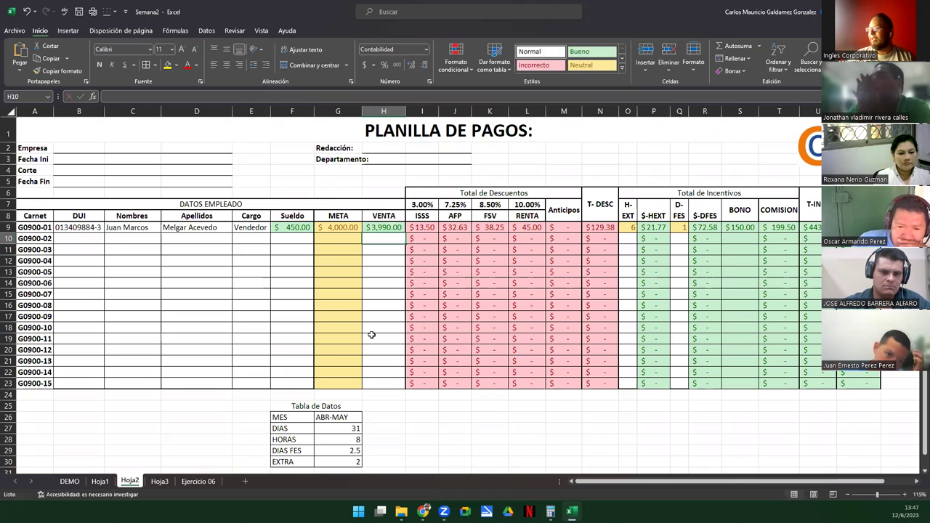
left_click(776, 227)
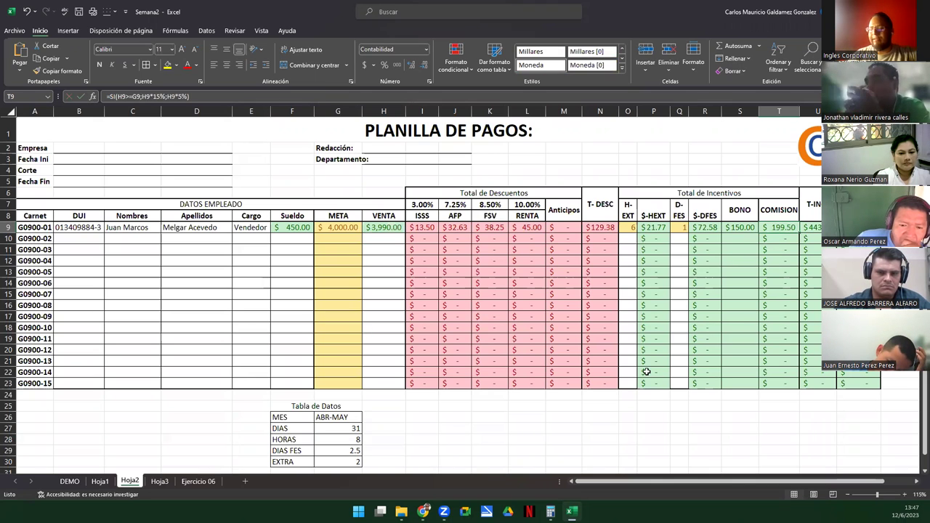
Set the first employee's H-EXT in O9 to 2 and D-FES in Q9 to 0
left_click(629, 226)
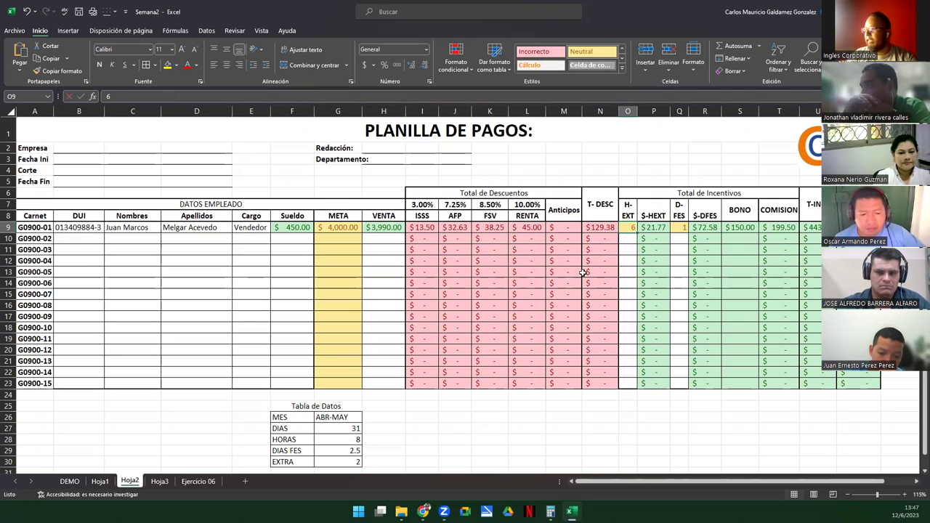
type("2")
key("Tab")
key("Tab")
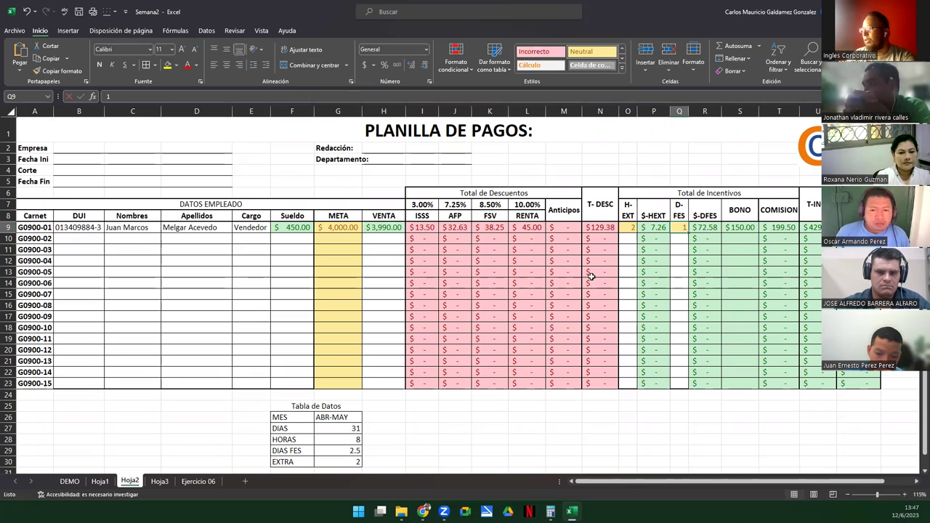
type("0")
key("Tab")
Set the first employee's BONO in S9 to 50
key("Tab")
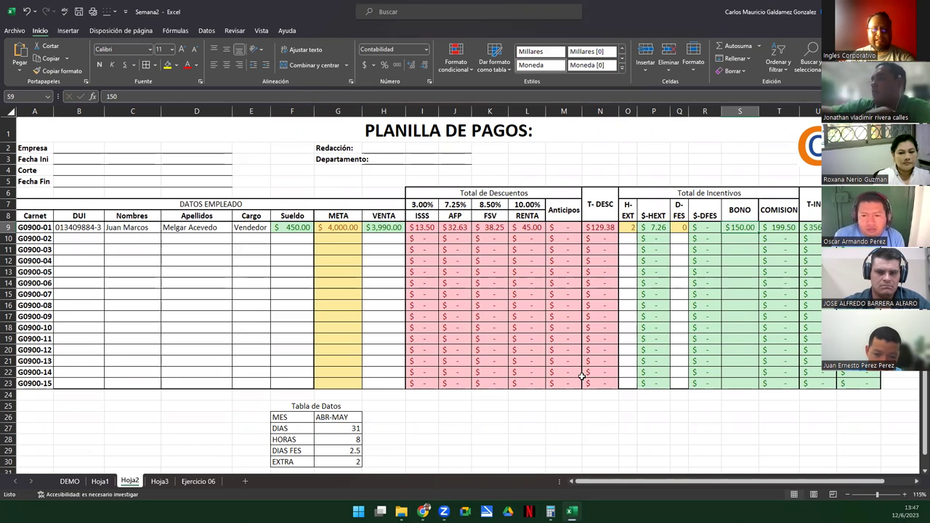
type("50")
key("Return")
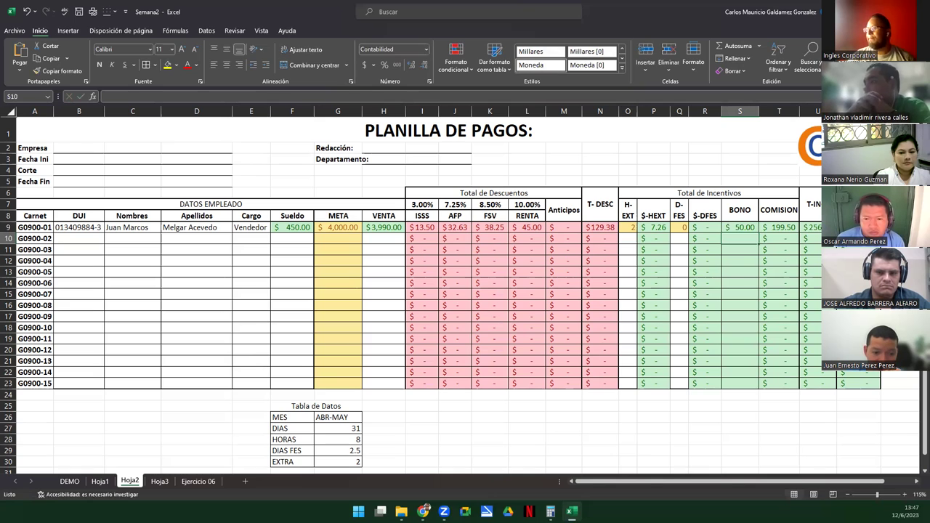
Review the formula in V9 and trace the absolute references of the $-HEXT formula in P9 to Tabla de Datos
left_click(857, 228)
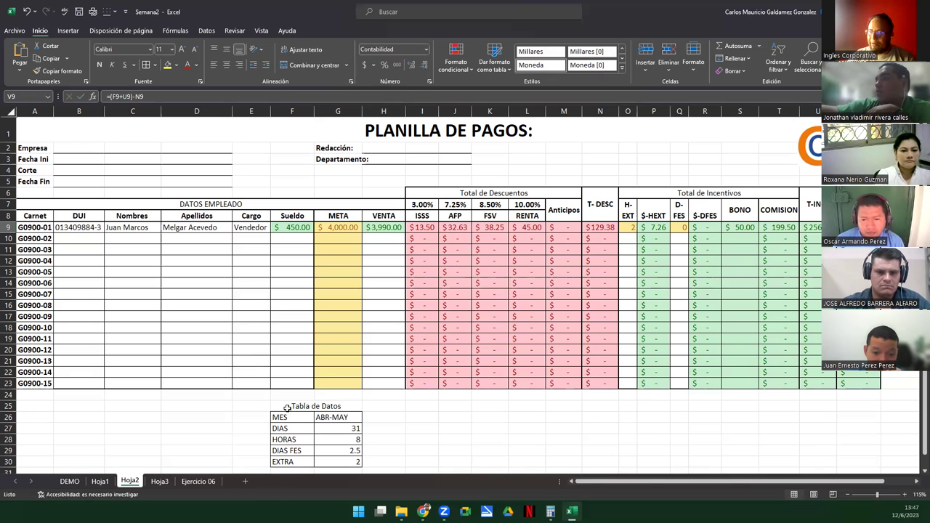
left_click_drag(290, 407, 293, 462)
left_click(345, 418)
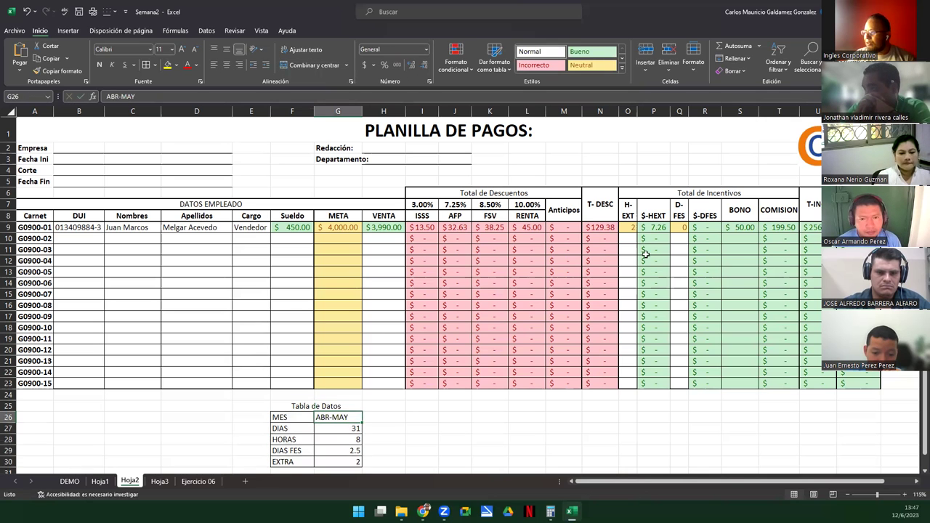
double_click(647, 228)
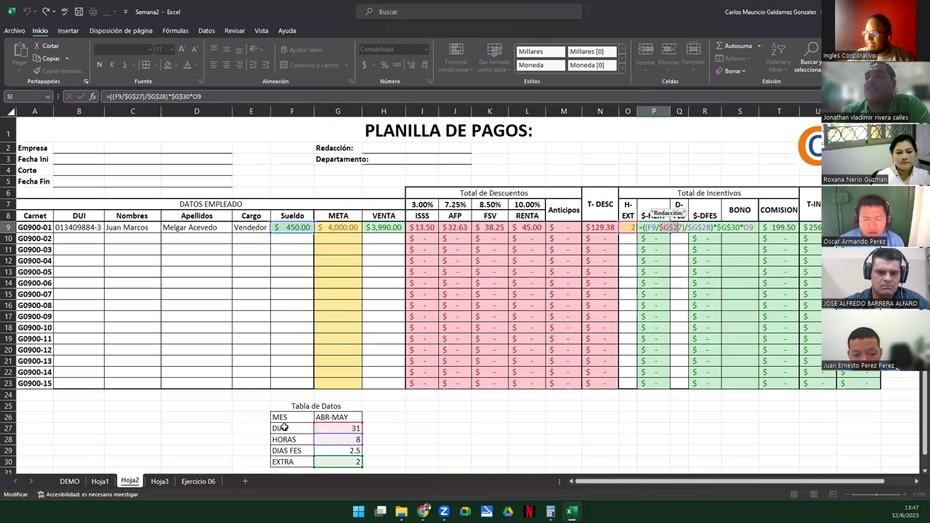
left_click_drag(690, 238, 704, 239)
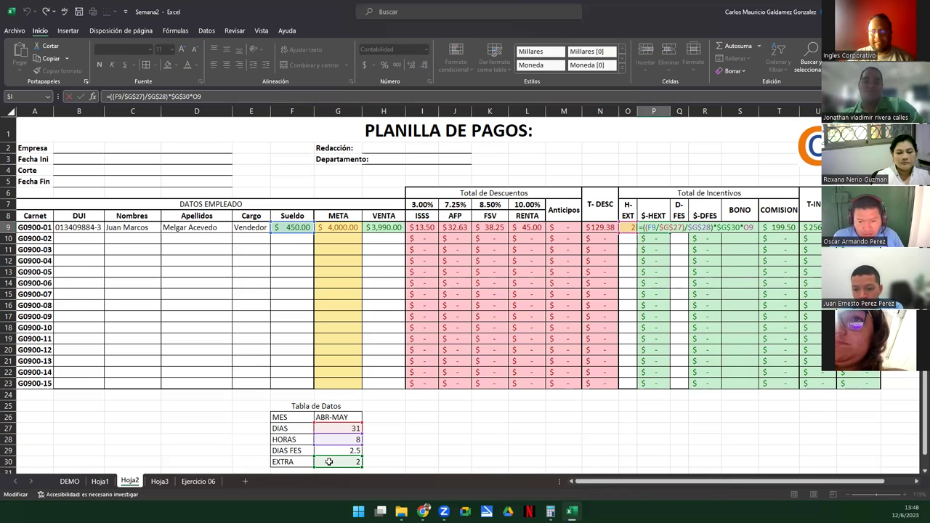
key("ctrl+Return")
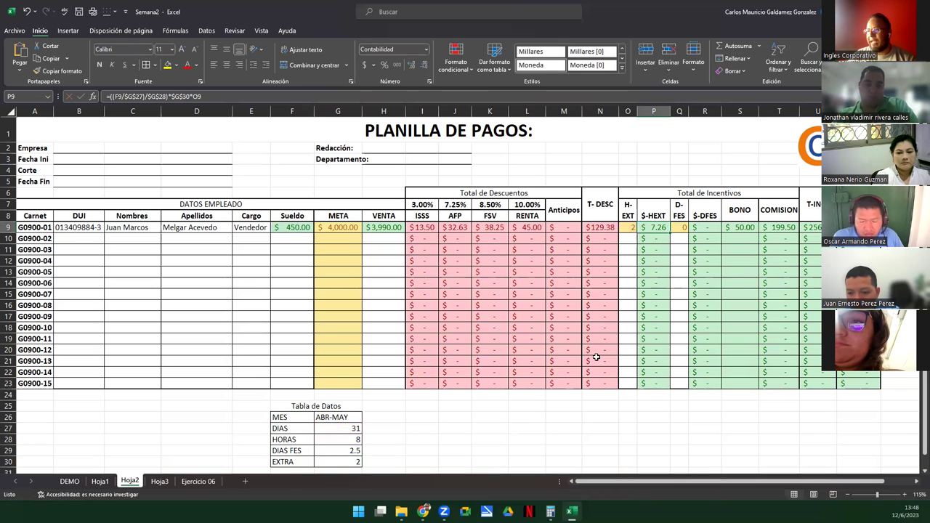
Delete the Hoja3 sheet from the workbook permanently
left_click(160, 482)
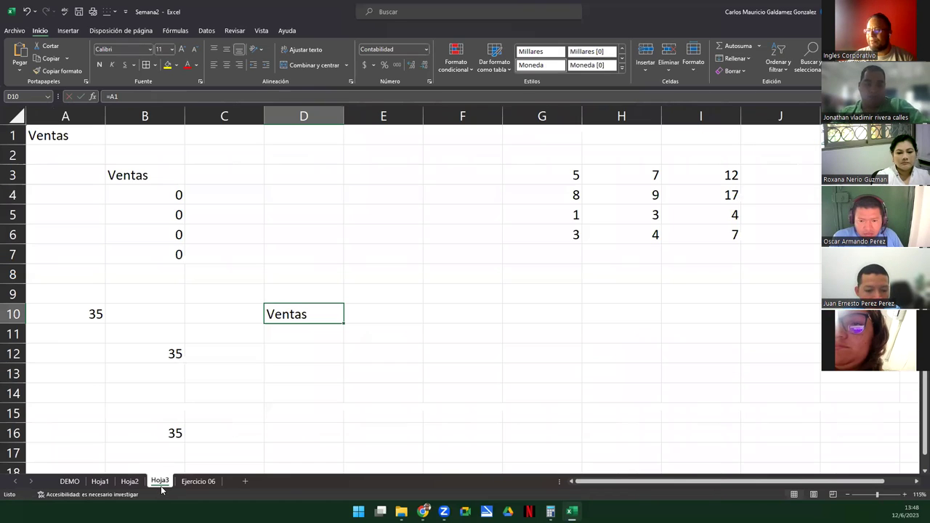
right_click(160, 484)
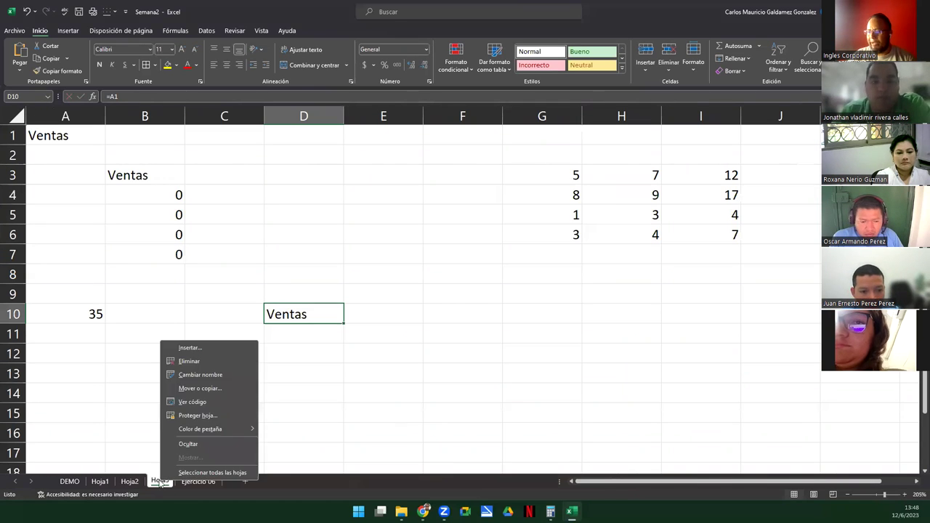
left_click(204, 365)
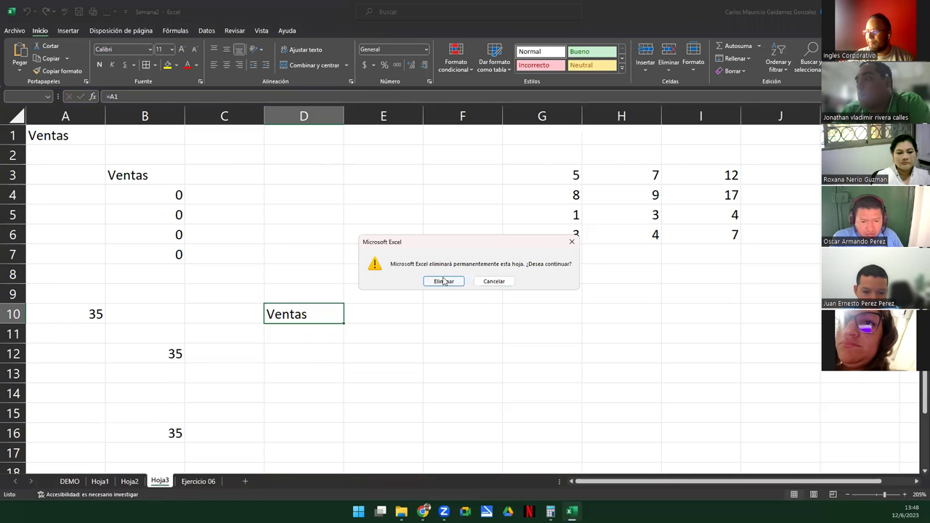
key("Return")
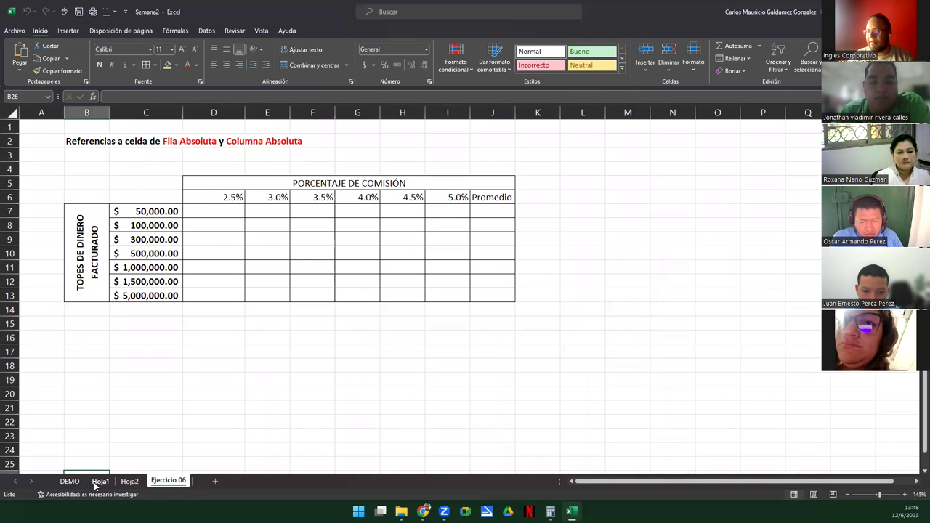
Check the DEMO and Hoja1 sheets and permanently delete Hoja1
left_click(99, 482)
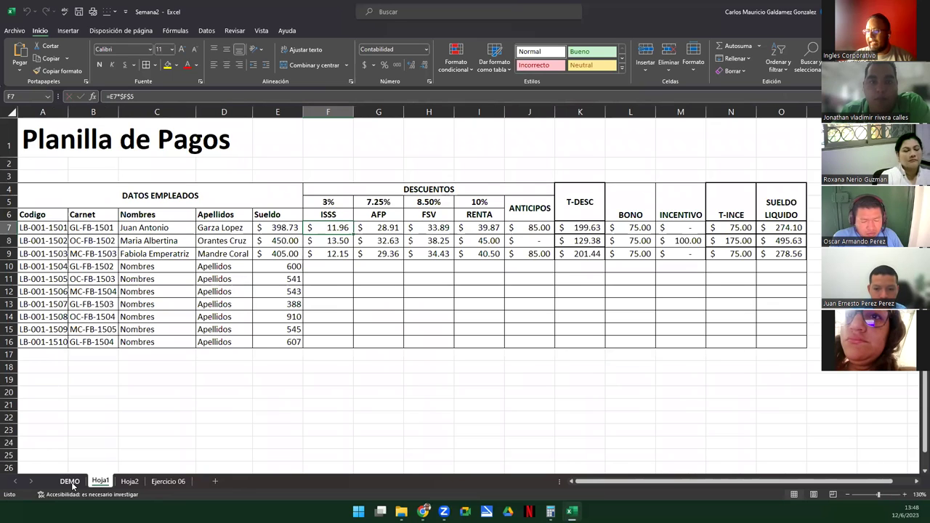
left_click(70, 481)
left_click(100, 481)
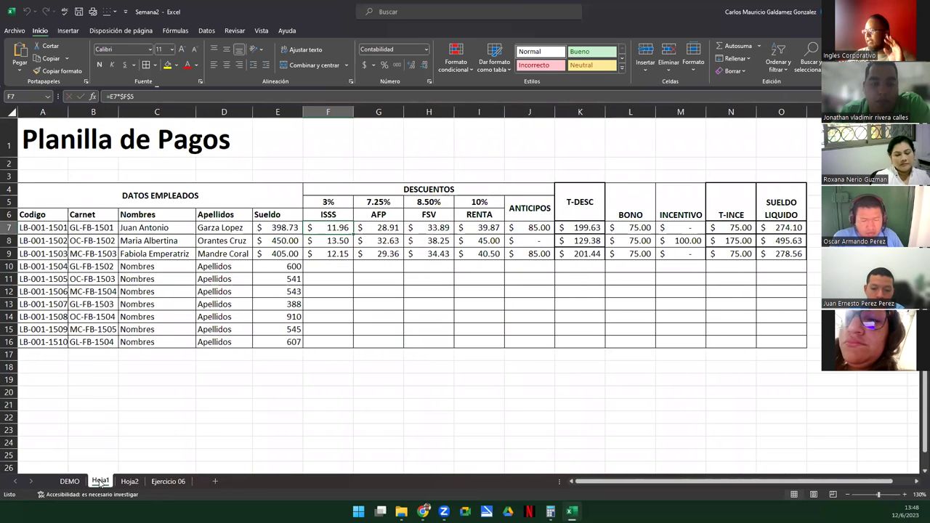
right_click(100, 481)
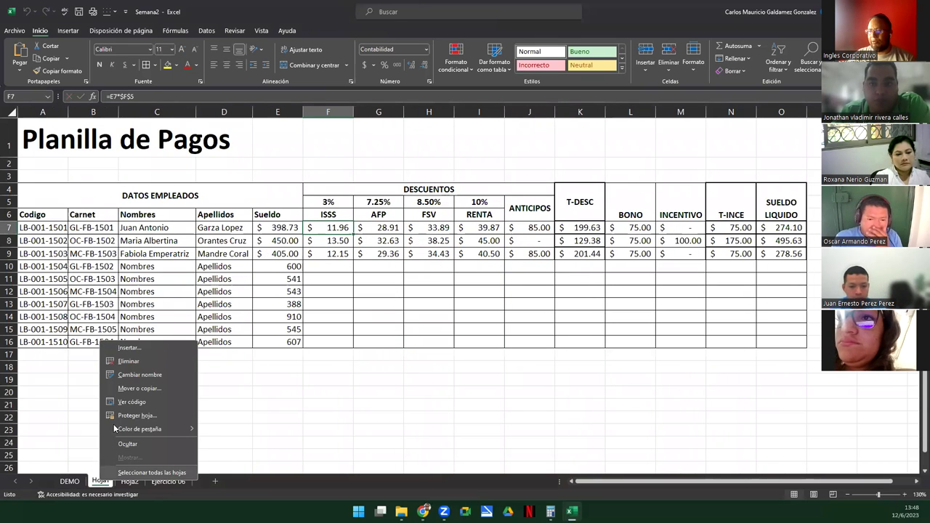
left_click(130, 365)
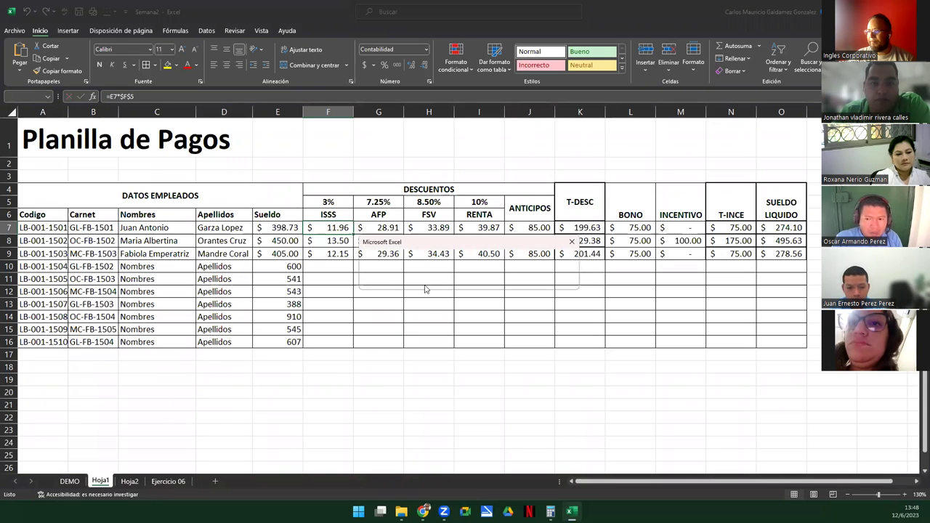
key("Return")
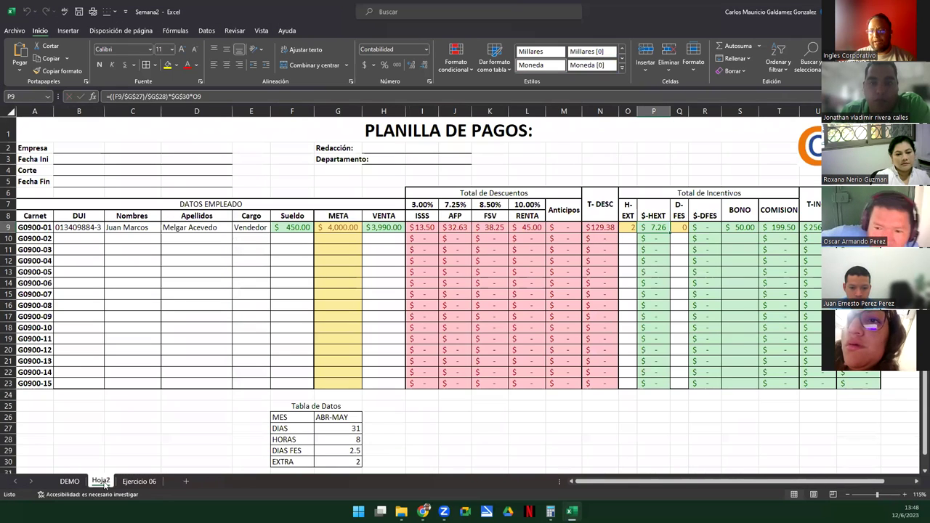
Rename the Hoja2 sheet holding the PLANILLA DE PAGOS template as Hoja1
left_click(69, 481)
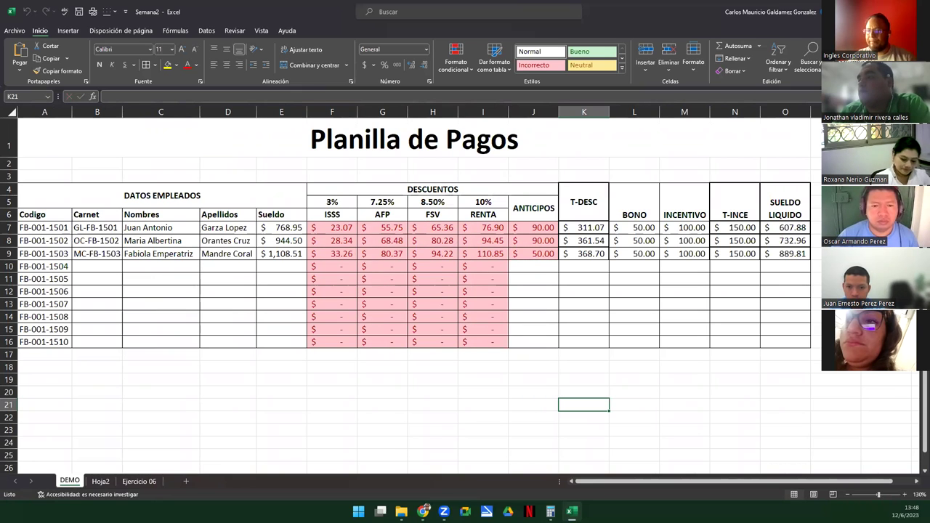
left_click(100, 481)
type("Hoja1")
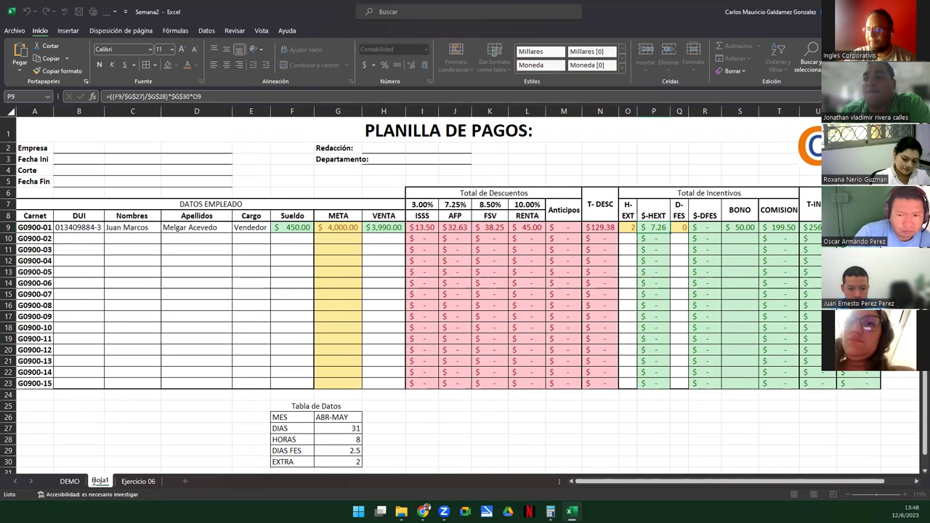
key("Return")
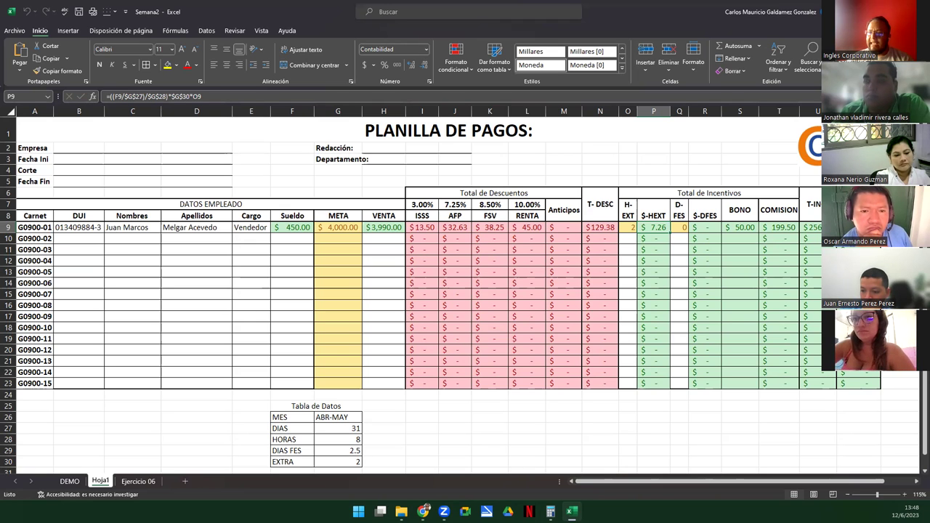
Widen the Promedio column J on the Ejercicio 06 sheet
left_click(140, 483)
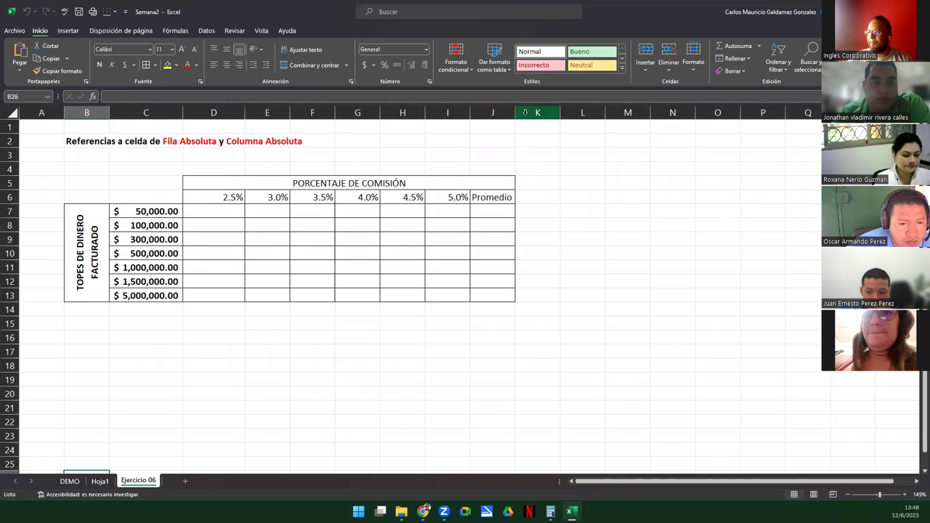
left_click_drag(515, 114, 531, 115)
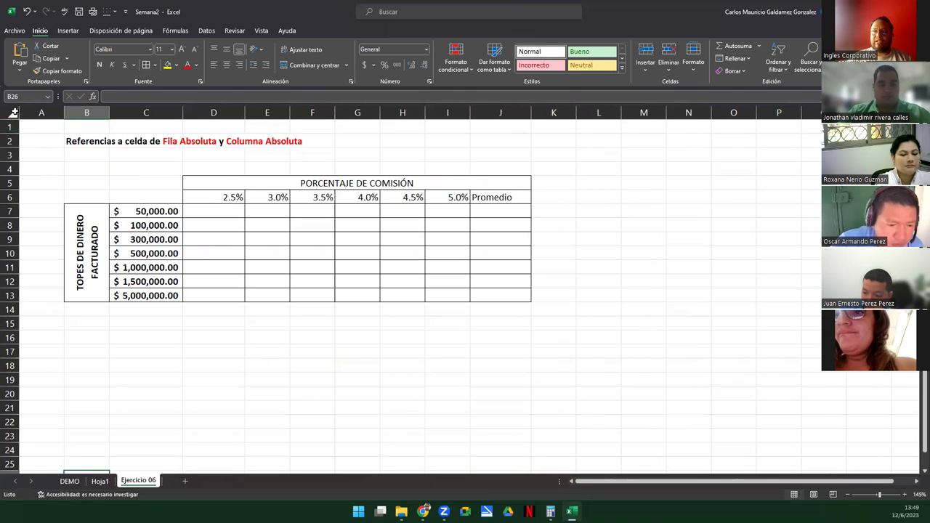
Copy the whole Ejercicio 06 sheet and try unmerging its merged cells
left_click(13, 112)
key("ctrl+c")
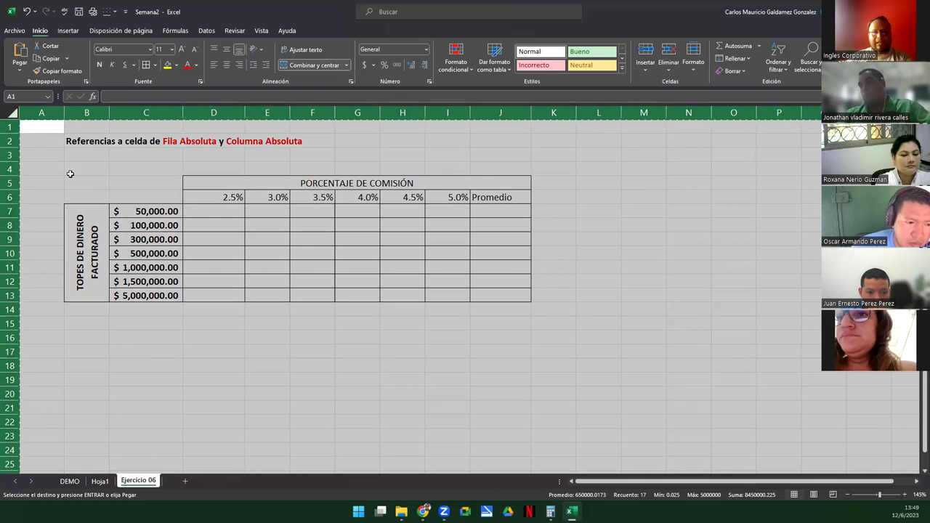
key("alt+h")
key("m")
key("u")
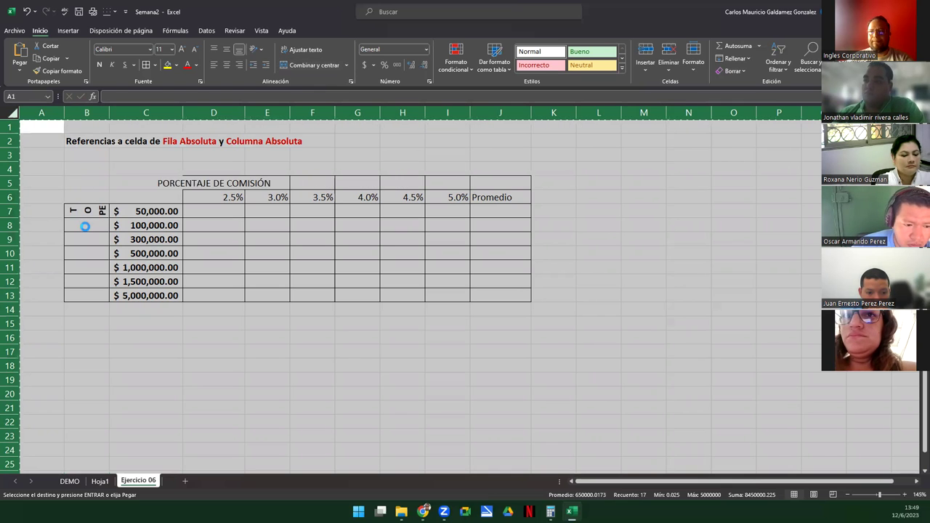
key("ctrl+z")
left_click(114, 339)
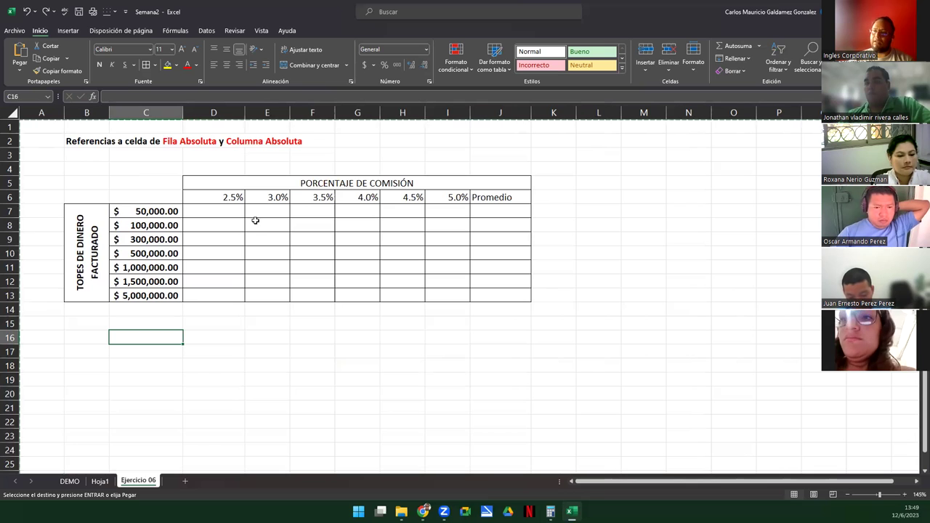
Examine how the first invoiced amount in C7 pairs with each commission percentage in D6:I6 across row 7
left_click(154, 211)
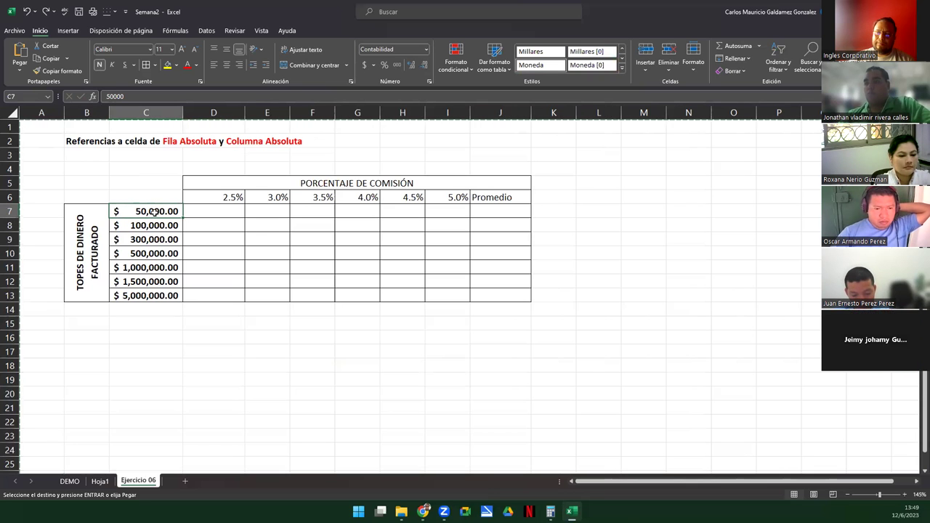
left_click(221, 196)
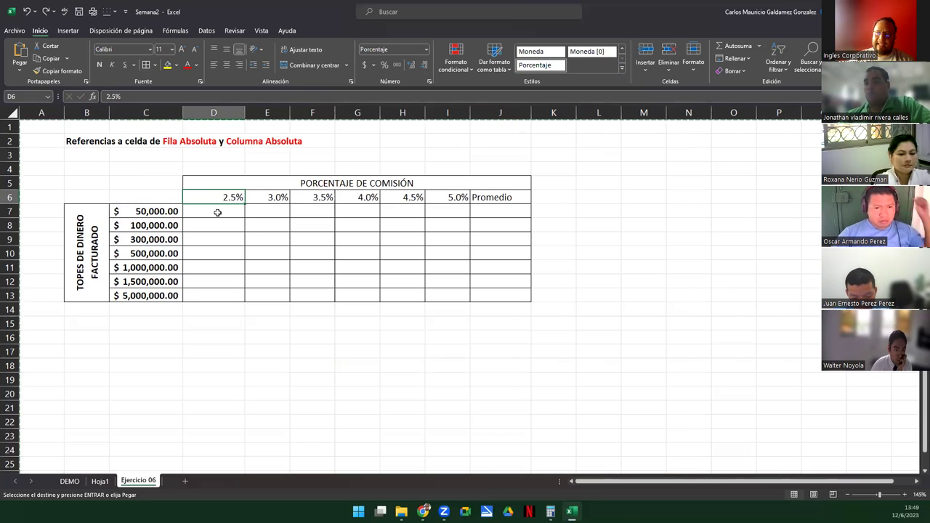
left_click(217, 212)
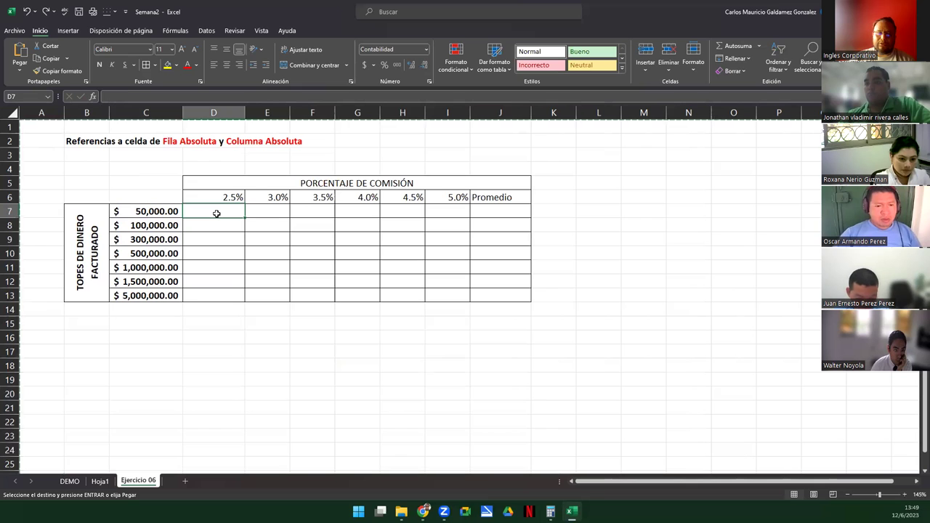
left_click(163, 214)
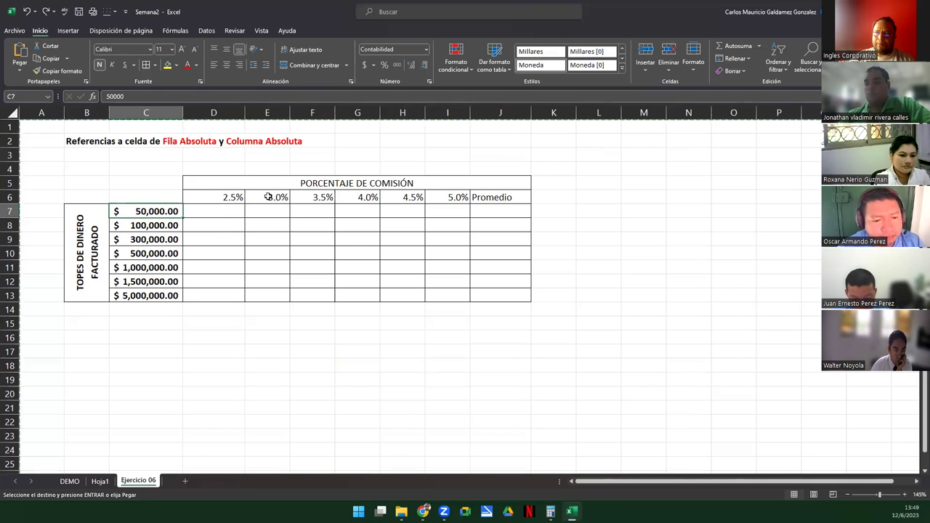
left_click(266, 210)
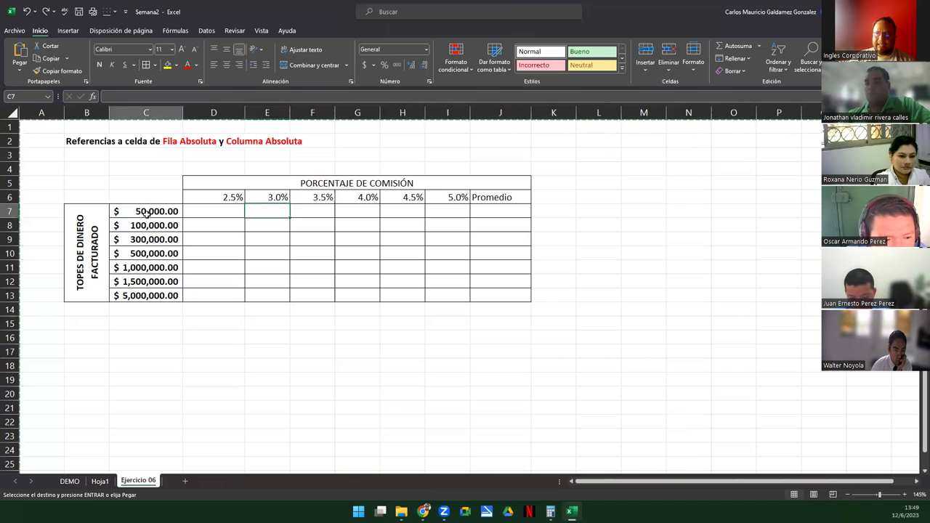
left_click(315, 213)
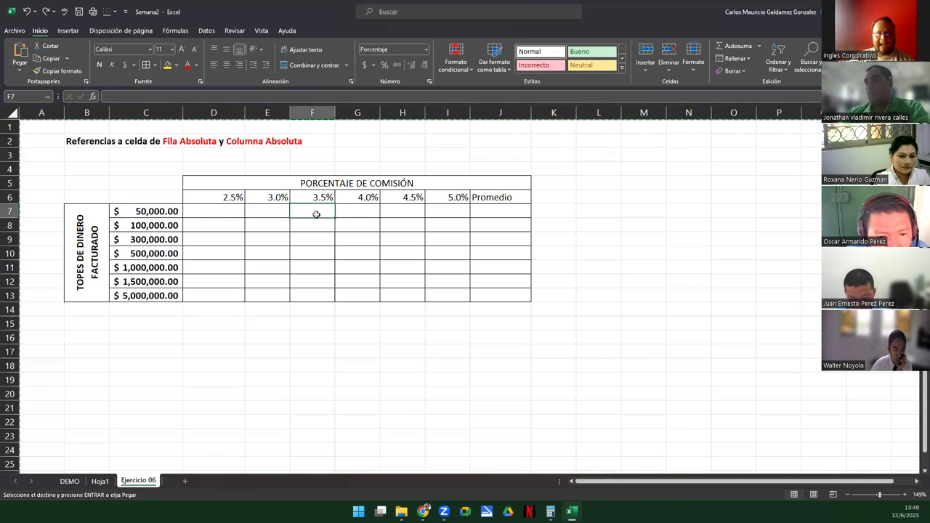
left_click(177, 211)
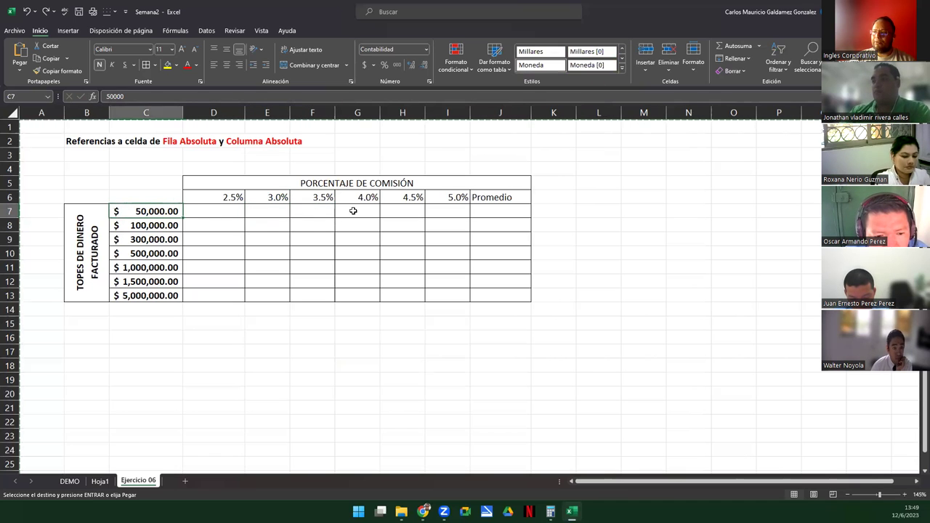
left_click(353, 210)
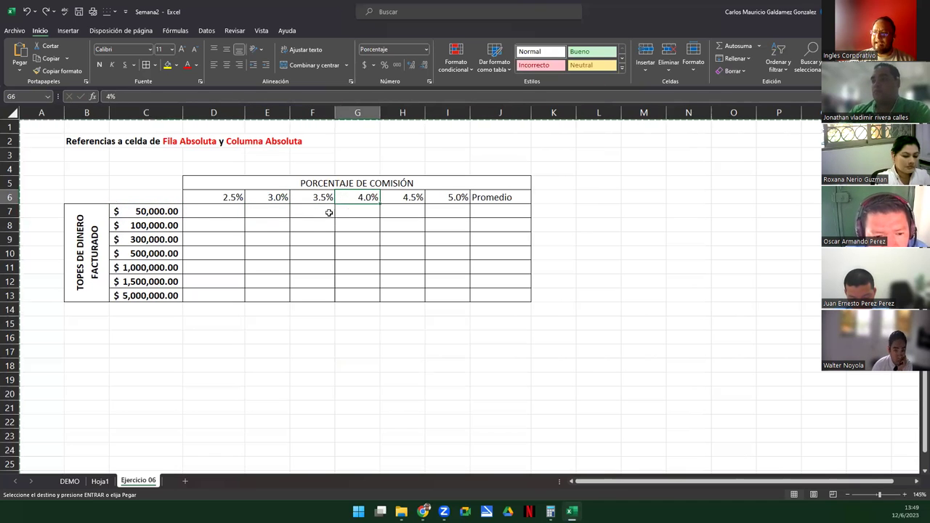
left_click(392, 212)
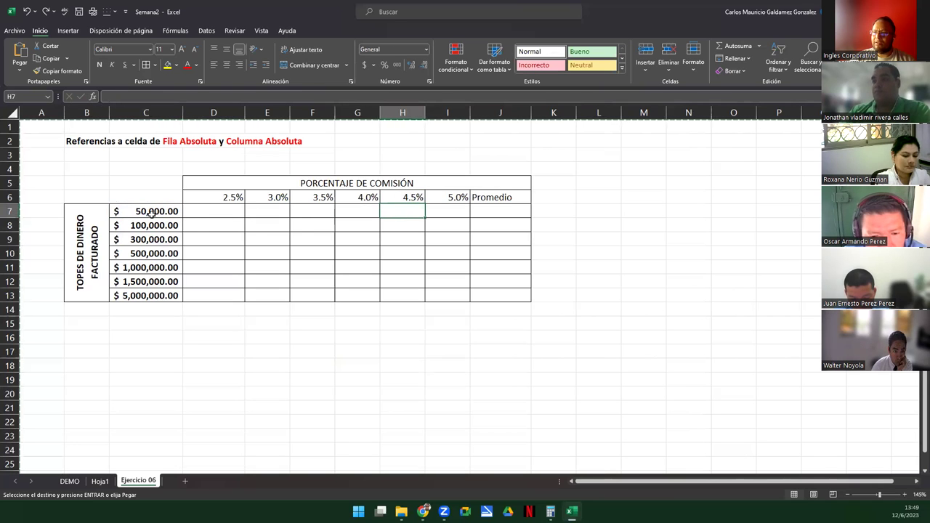
left_click(151, 212)
left_click(448, 199)
left_click(448, 218)
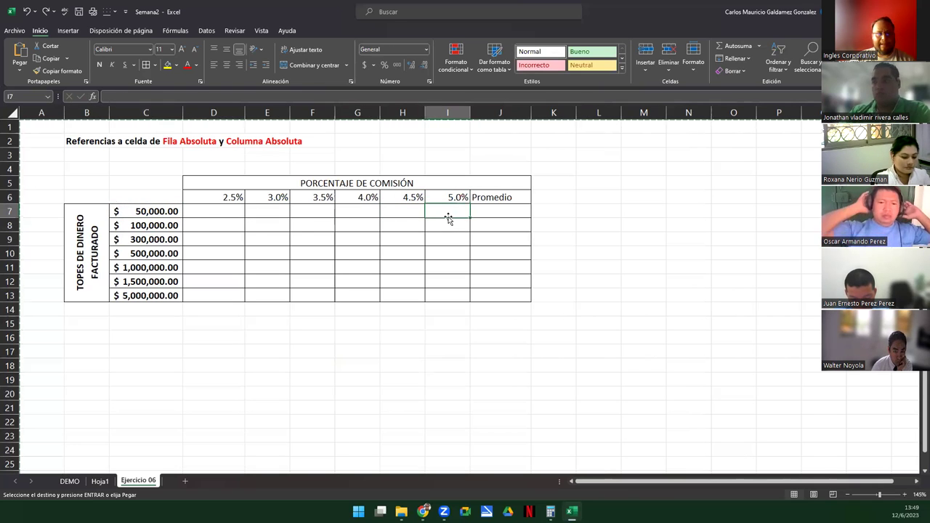
left_click(497, 209)
Examine the Promedio column and the commission range D7:I13 against the amounts in column C and percentages in row 6
left_click_drag(209, 212, 450, 209)
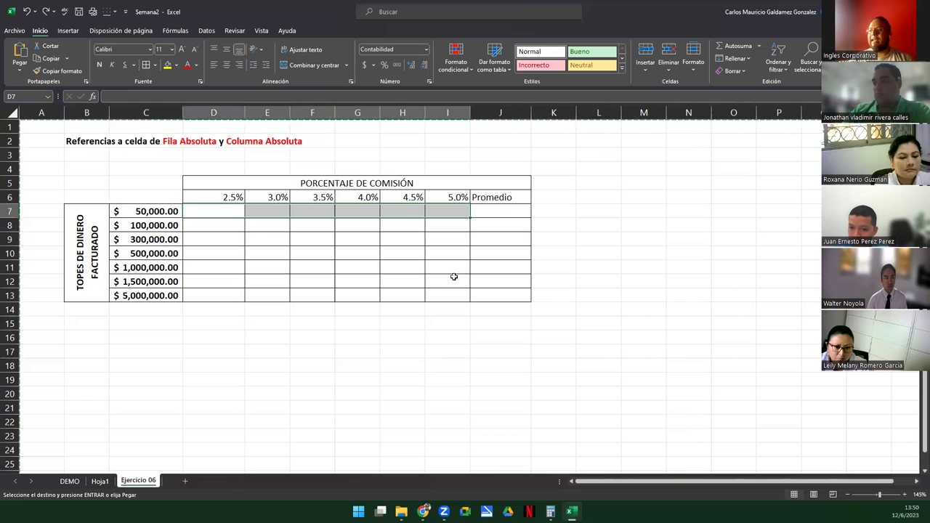
left_click(499, 197)
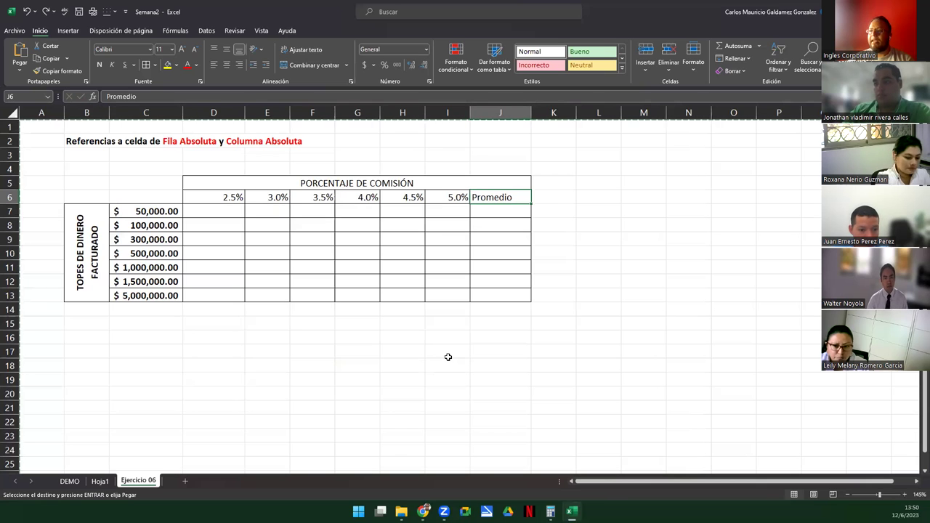
left_click(143, 211)
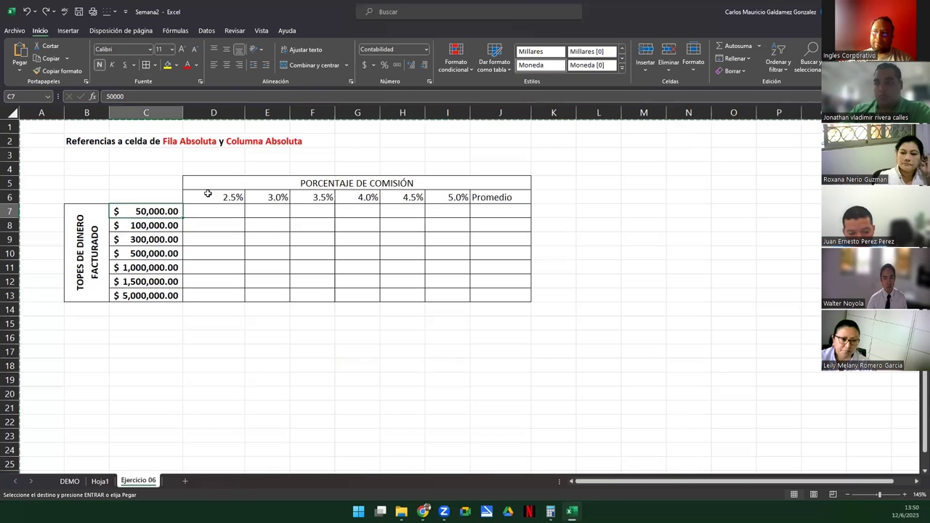
left_click(207, 194)
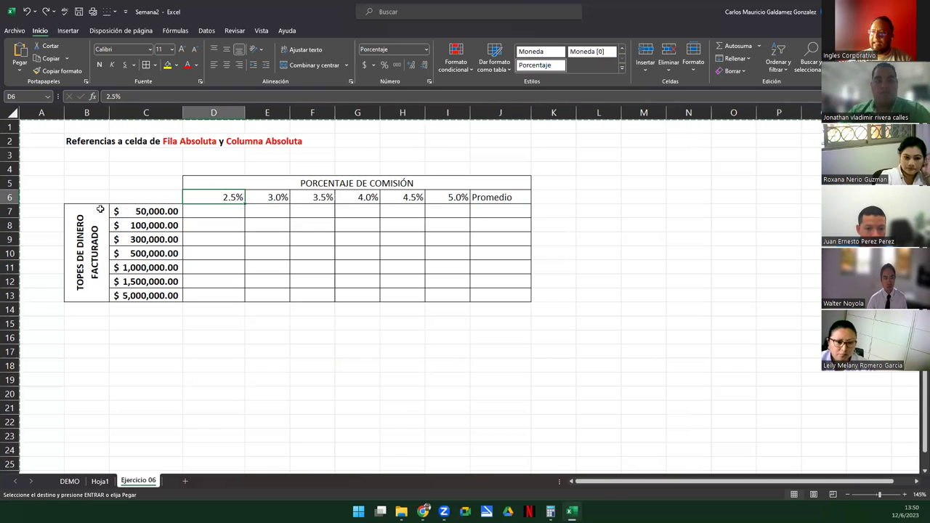
left_click(154, 214)
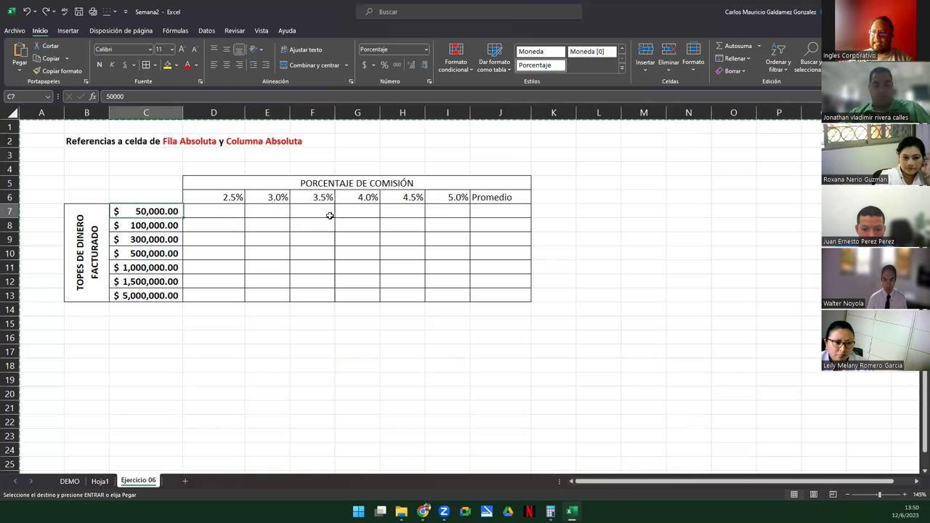
left_click(444, 209)
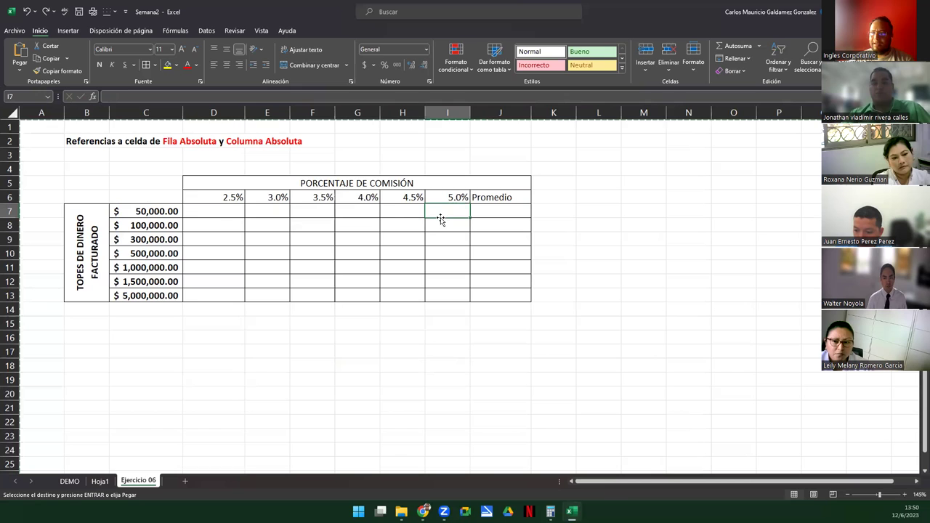
left_click_drag(219, 209, 447, 298)
left_click(350, 265)
left_click_drag(210, 197, 235, 199)
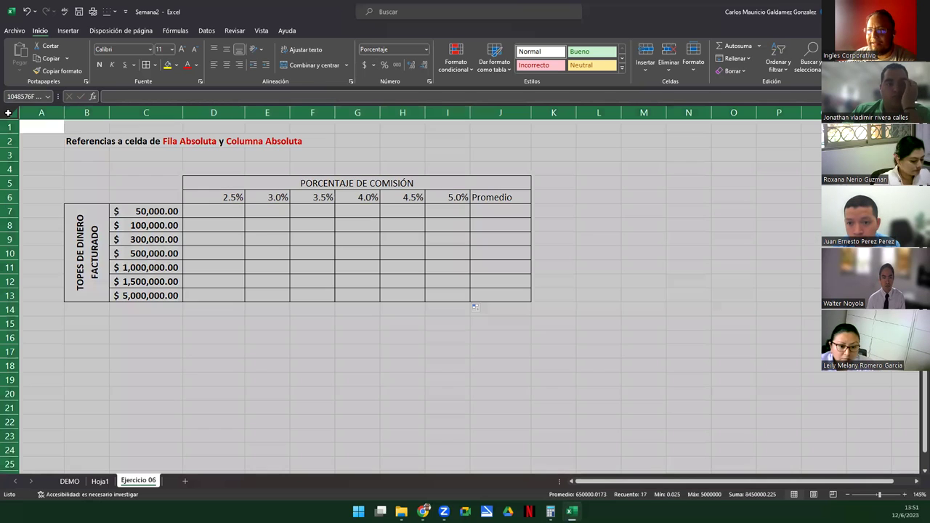
Look over the payroll tables on the Hoja1 and DEMO sheets, including the heading rows of PLANILLA DE PAGOS
left_click(9, 112)
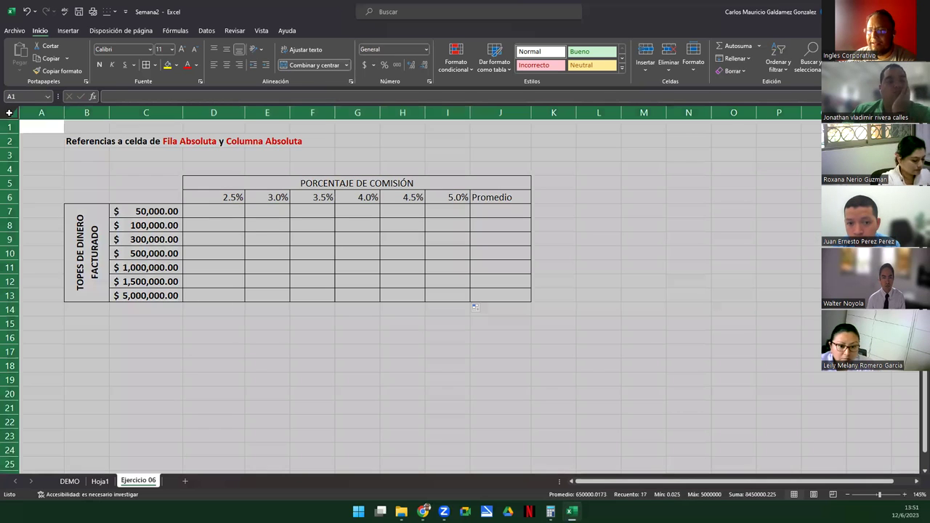
left_click(100, 481)
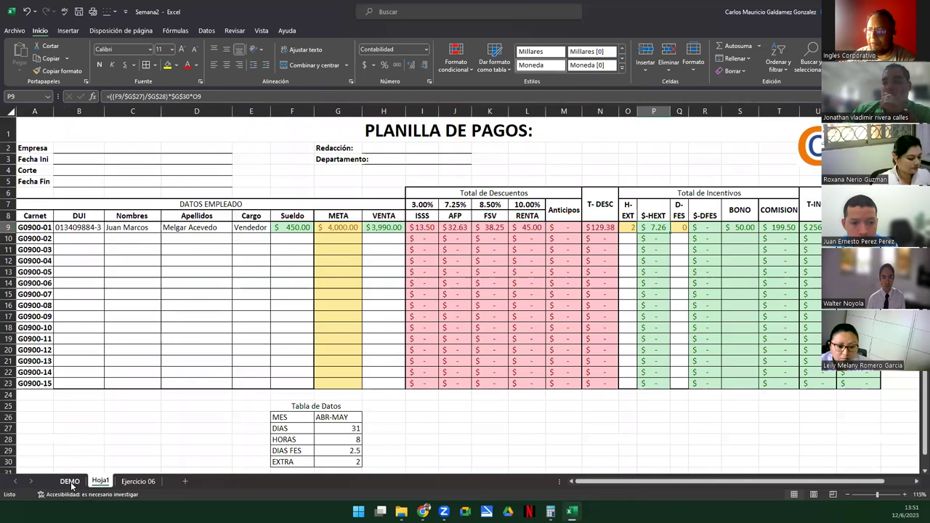
left_click(70, 481)
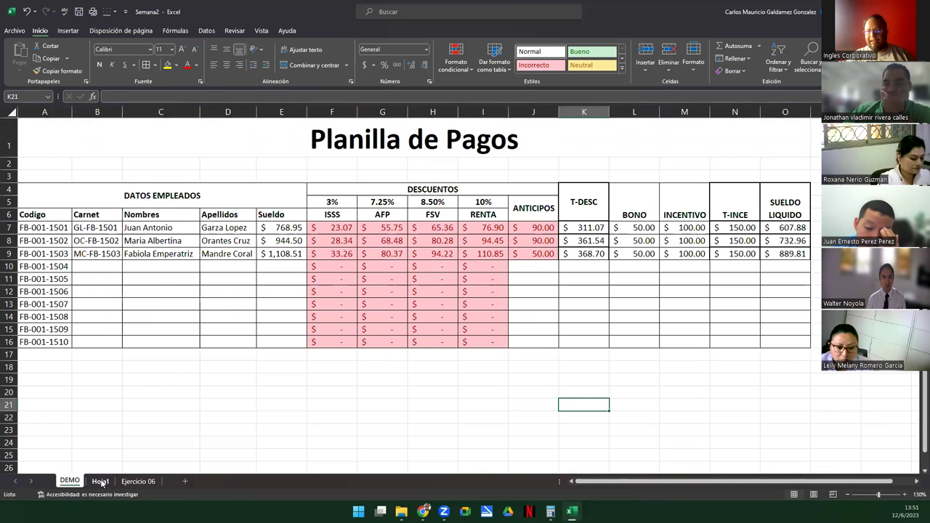
left_click(100, 481)
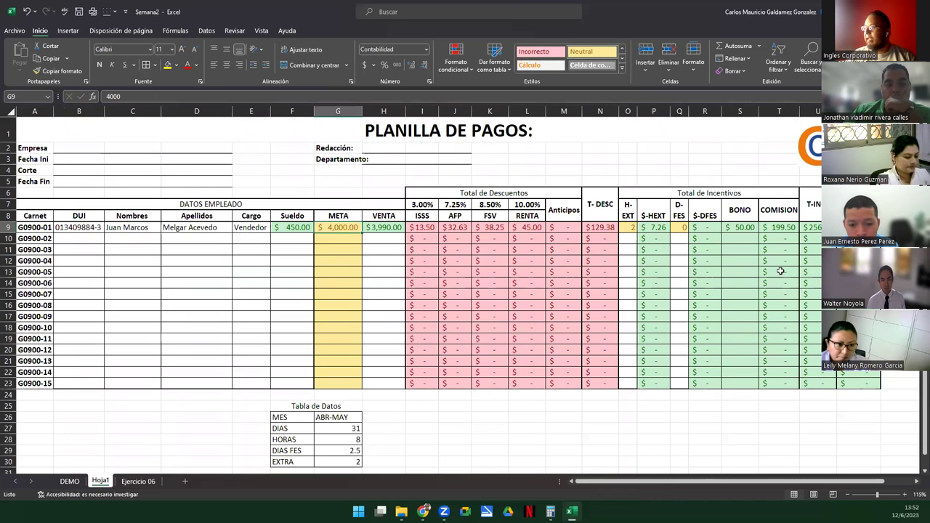
left_click_drag(37, 149, 850, 171)
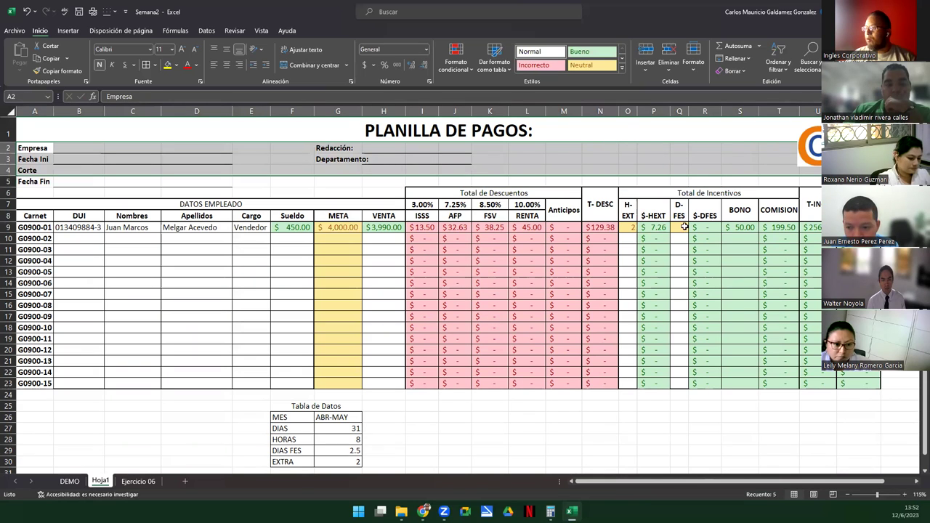
left_click(513, 249)
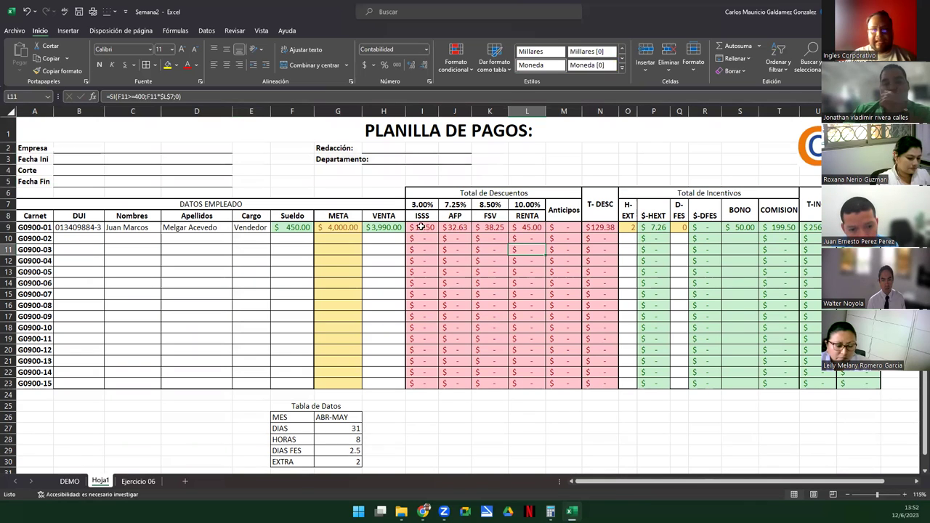
Examine the ISSS, AFP, FSV and RENTA discount formulas in I9:L9 and their absolute references to the percentages in row 7
double_click(420, 227)
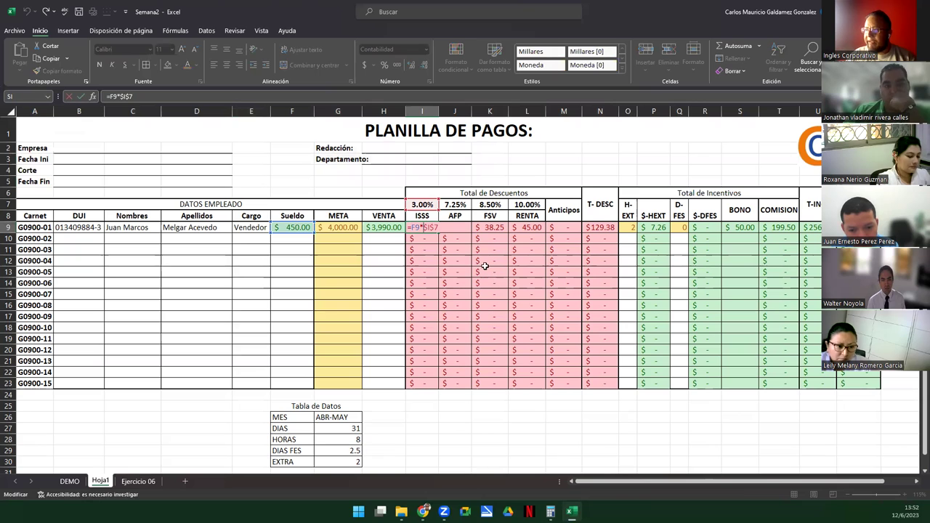
left_click(489, 228)
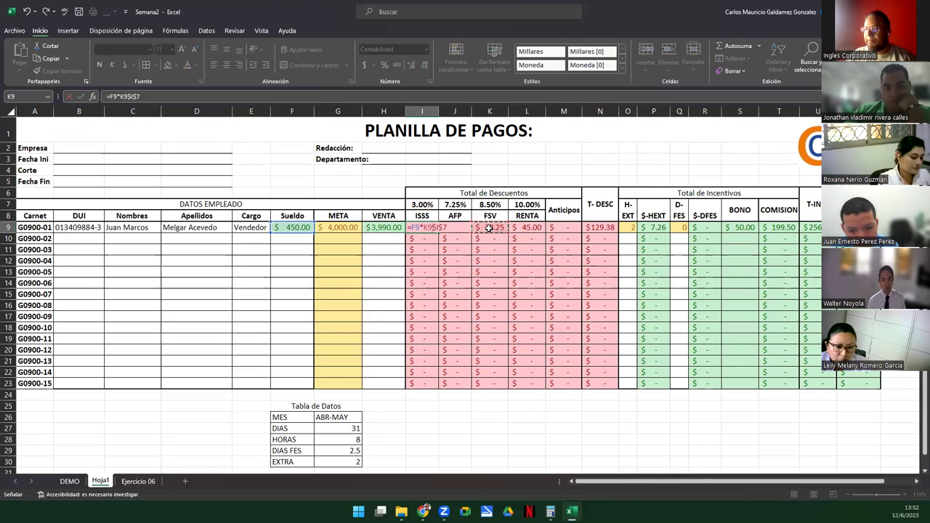
key("Escape")
left_click(462, 227)
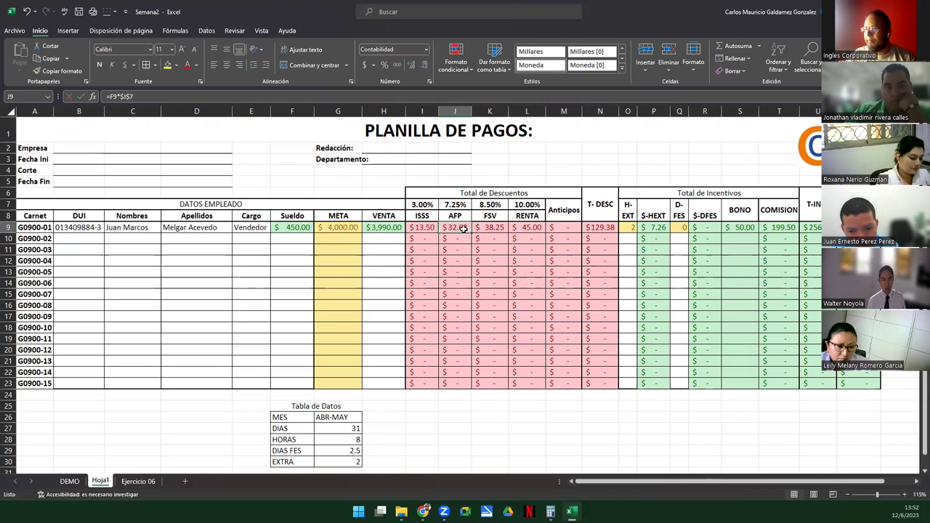
double_click(463, 227)
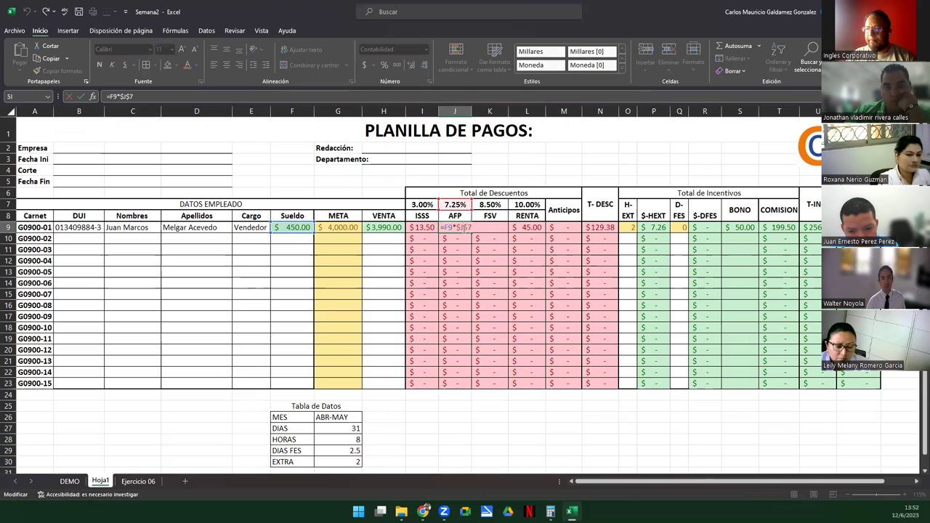
left_click(523, 228)
double_click(523, 229)
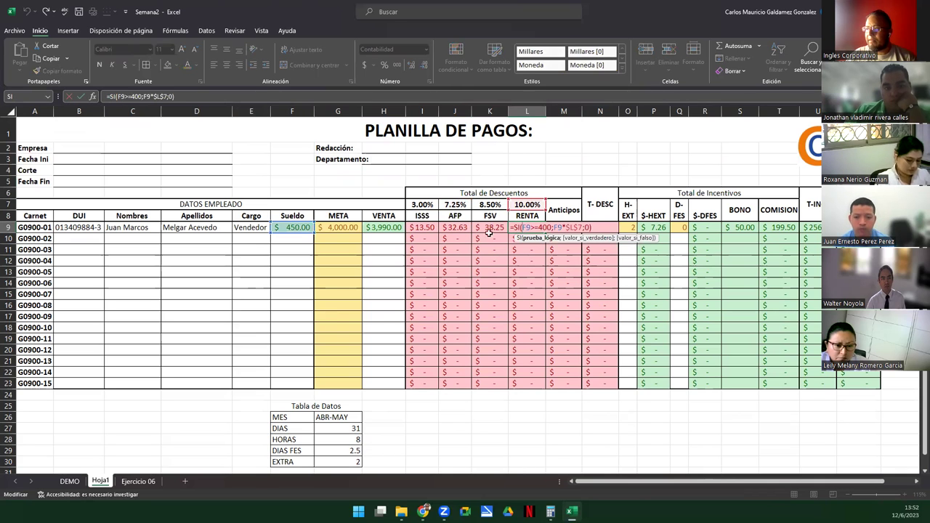
left_click(481, 227)
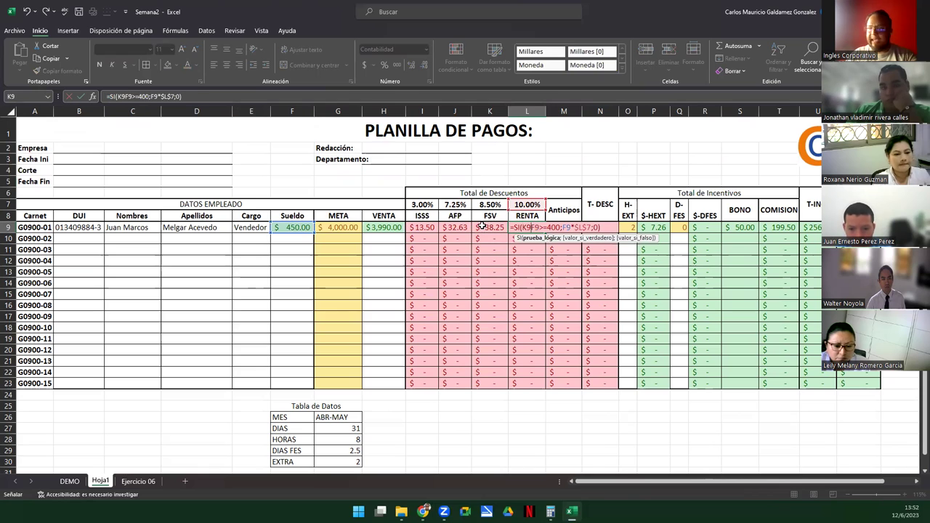
key("Escape")
double_click(481, 227)
key("Escape")
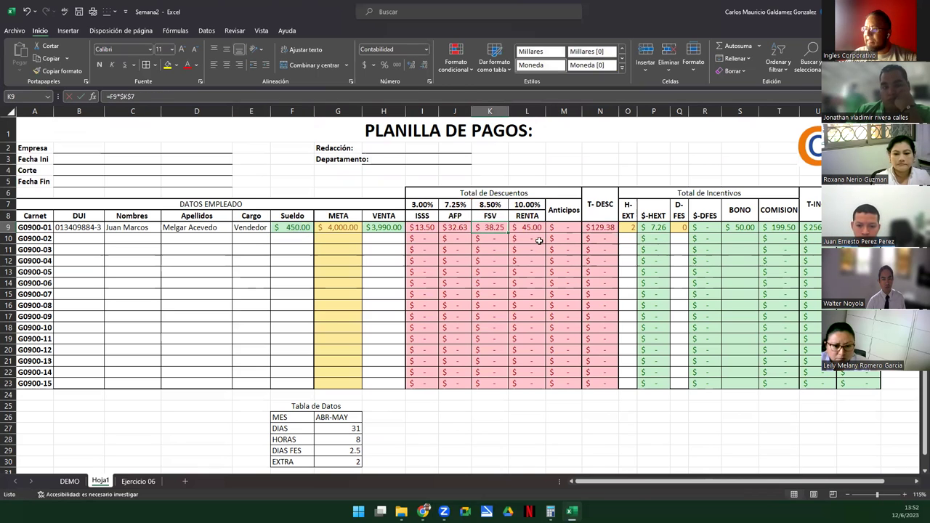
Examine the SI condition and the absolute percentage reference in the RENTA formula in L9
left_click(520, 227)
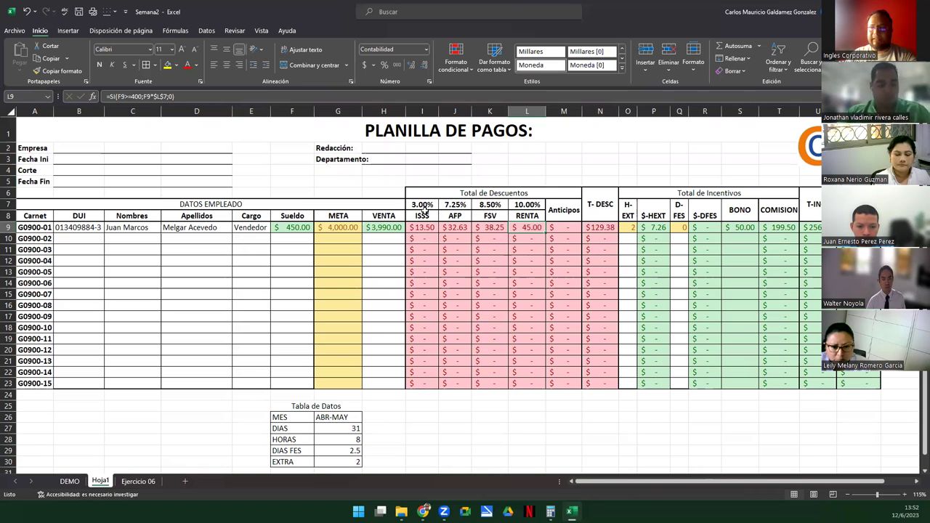
double_click(513, 227)
key("Escape")
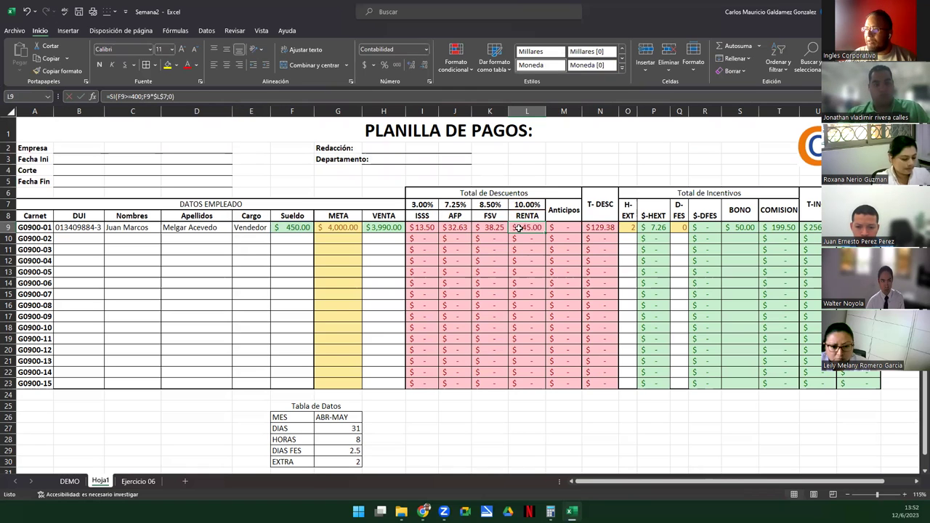
double_click(520, 228)
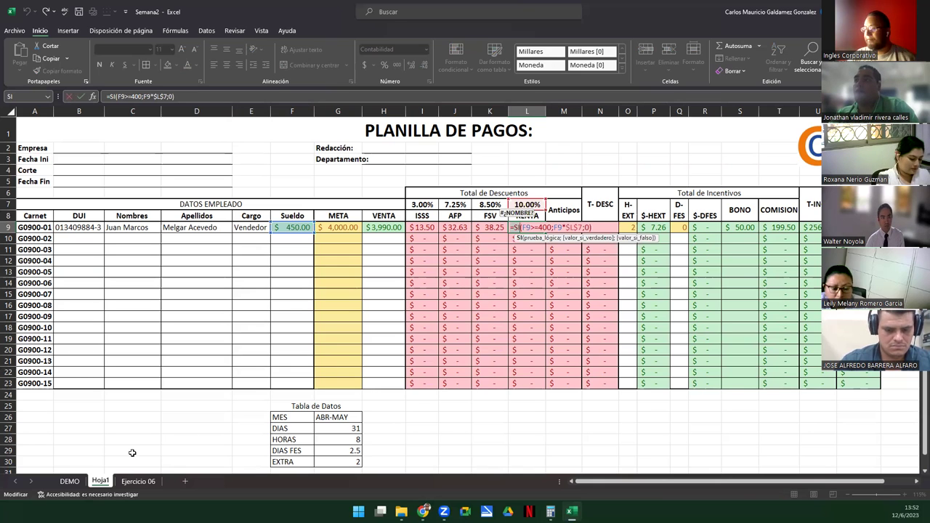
left_click(134, 480)
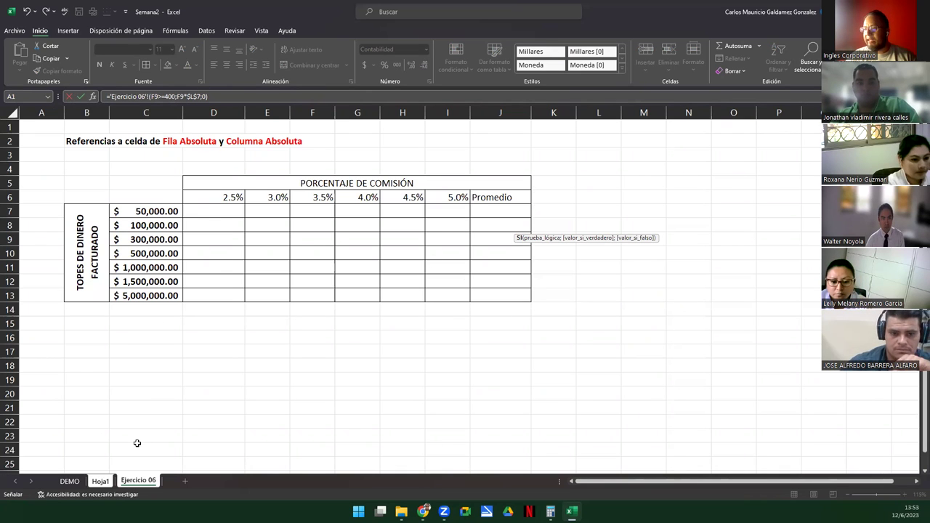
left_click(100, 481)
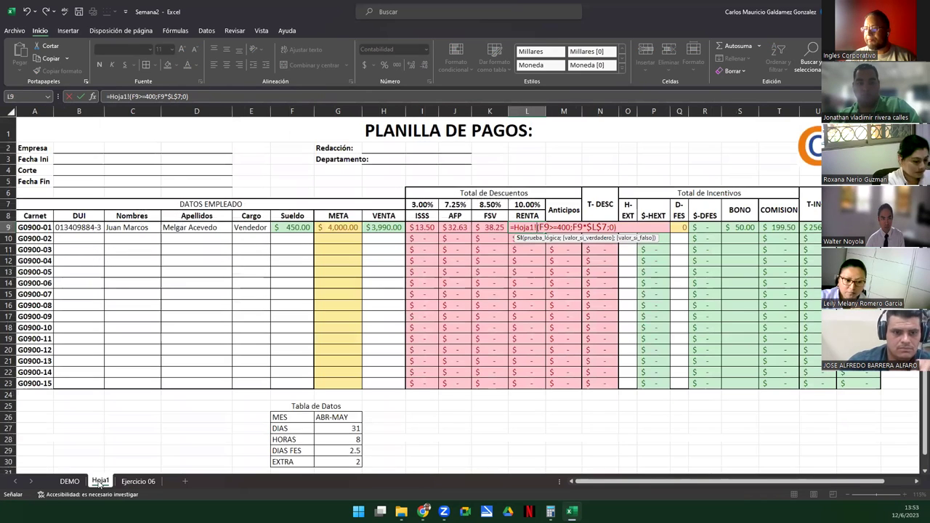
key("Escape")
left_click(138, 482)
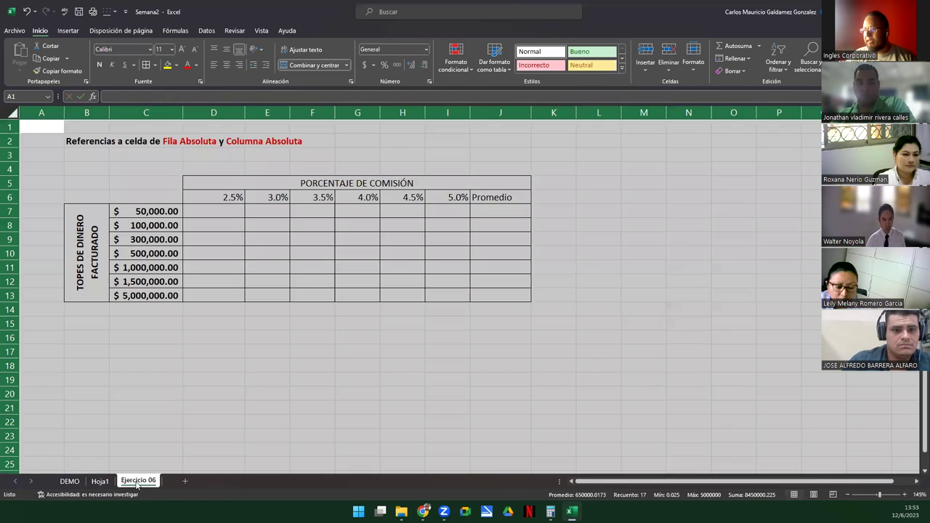
Clear the Sueldo, META and VENTA values in F9:H9 and the MES value in G26 on the Hoja1 sheet
left_click(100, 481)
left_click_drag(296, 228, 370, 227)
key("Delete")
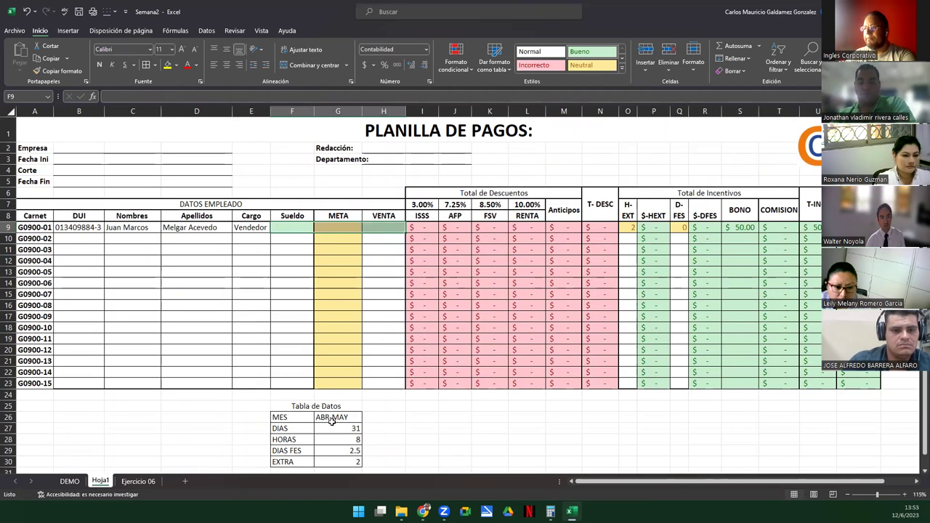
left_click(331, 420)
key("Delete")
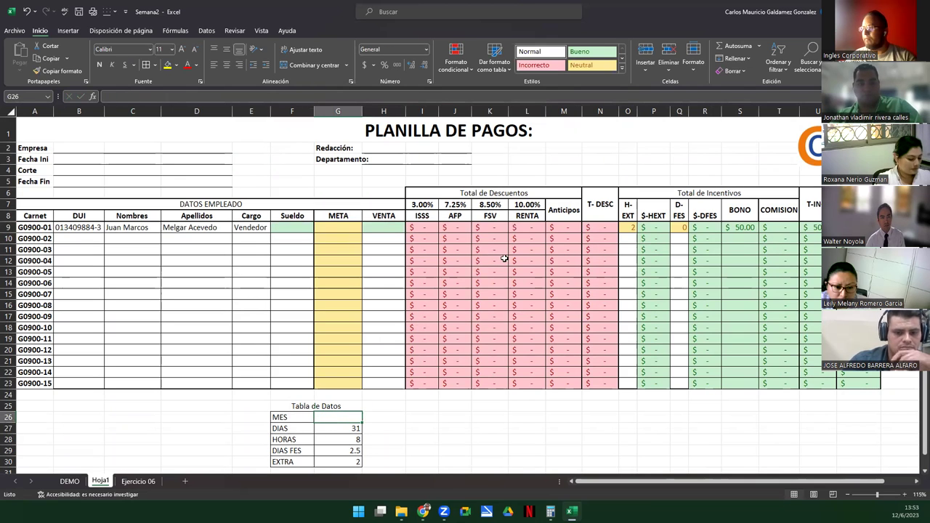
Clear the H-EXT and D-FES entries in O9 and Q9 and the employee data in B9:E9
left_click(626, 229)
left_click(683, 227, "ctrl")
key("Delete")
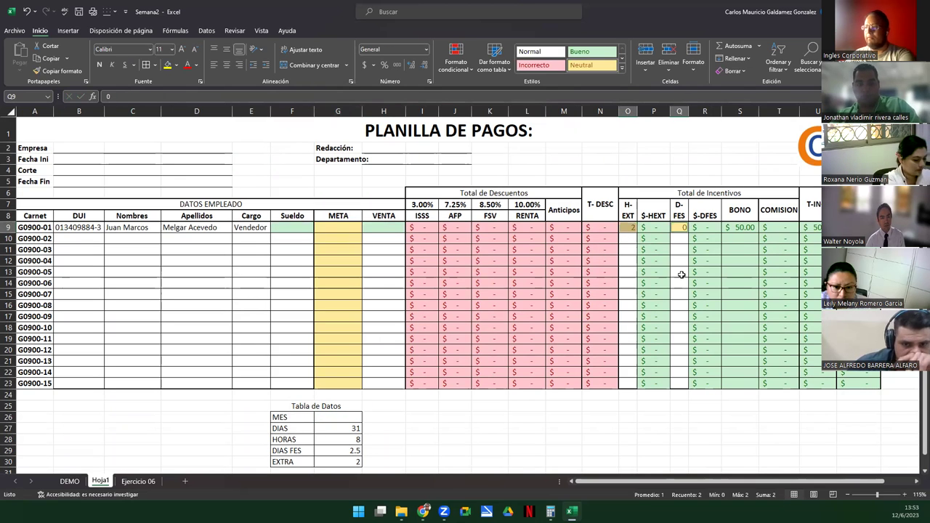
left_click_drag(249, 228, 87, 231)
key("Delete")
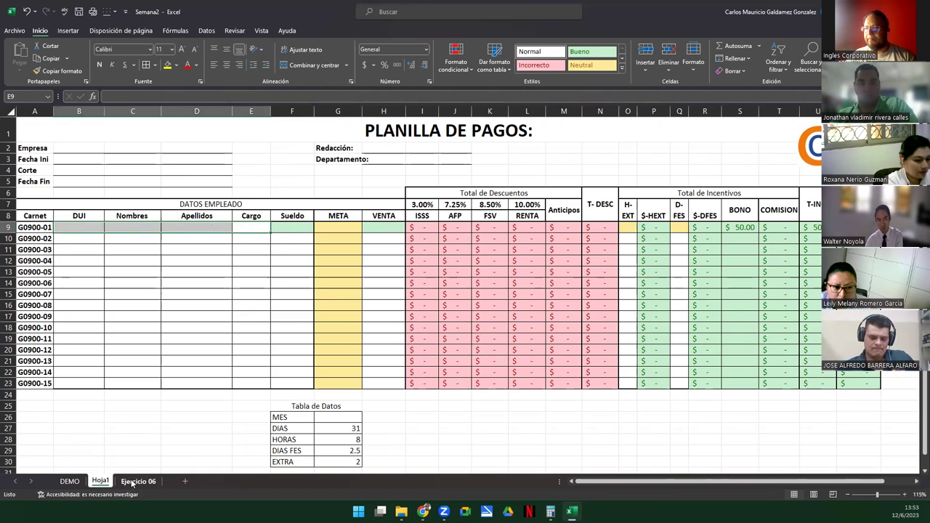
Overwrite the discount formulas in F10:I16 on the DEMO sheet with the blank cells of the ANTICIPOS column
left_click(134, 482)
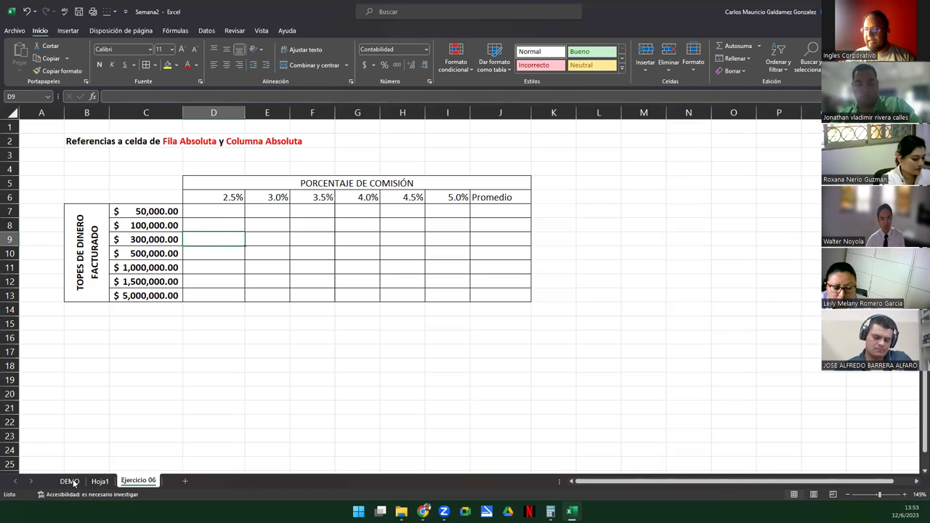
left_click(69, 480)
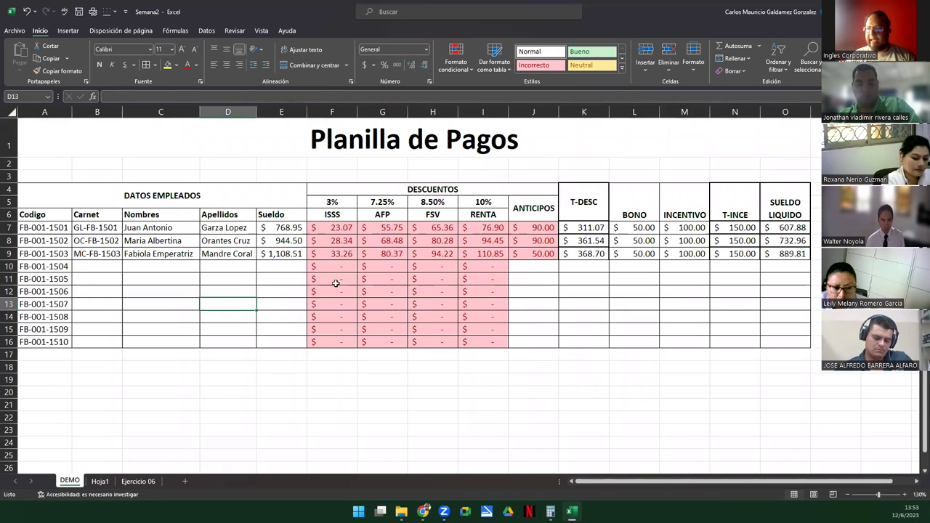
left_click(521, 269)
left_click_drag(533, 268, 318, 353)
left_click(355, 307)
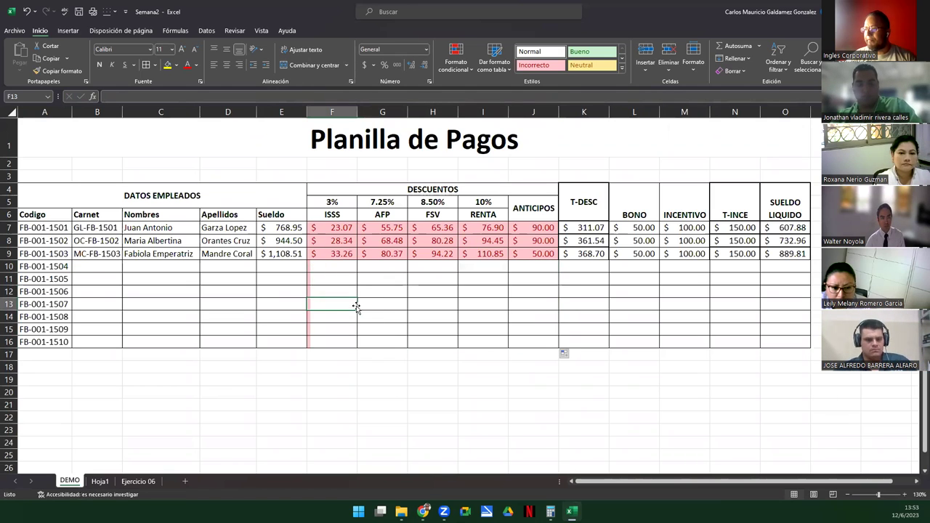
left_click(533, 314)
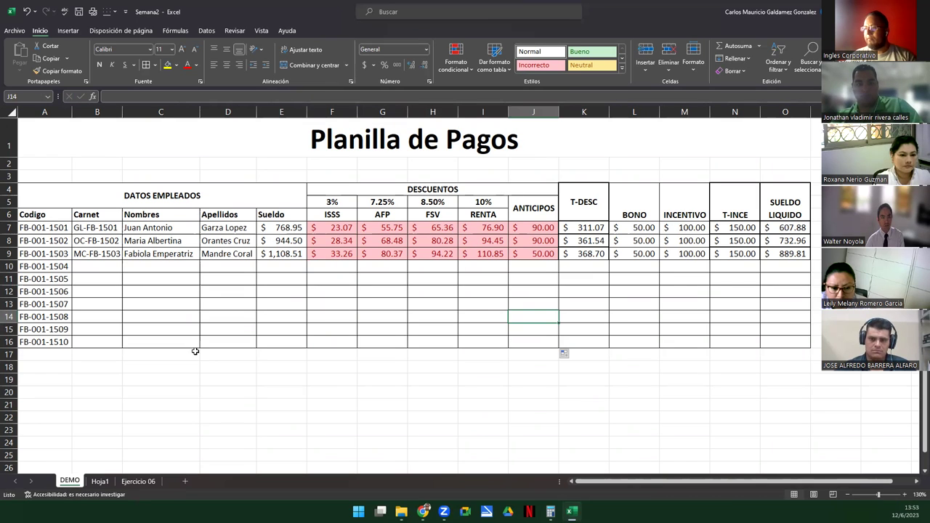
Start saving a copy of the workbook in the folder Escritorio > 2023 > Excel Basico G9B(1) > Ejercicios
left_click(14, 30)
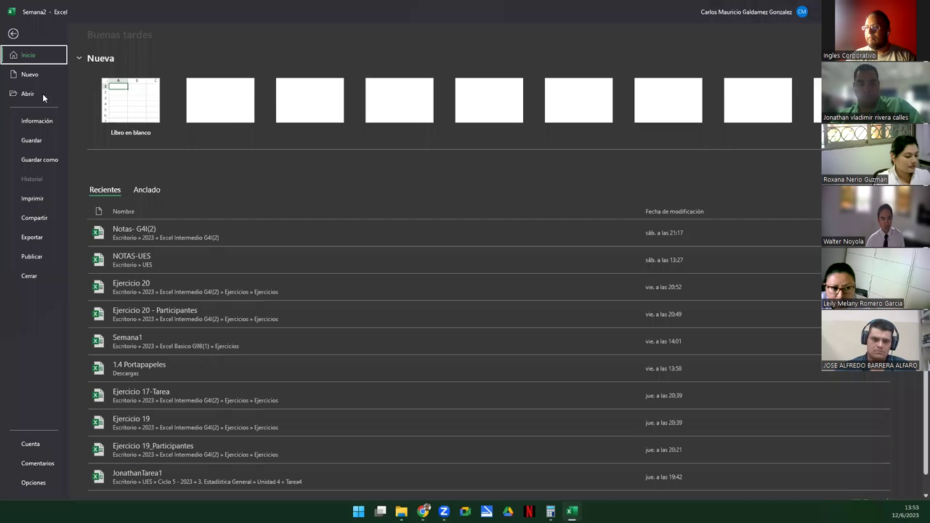
left_click(40, 159)
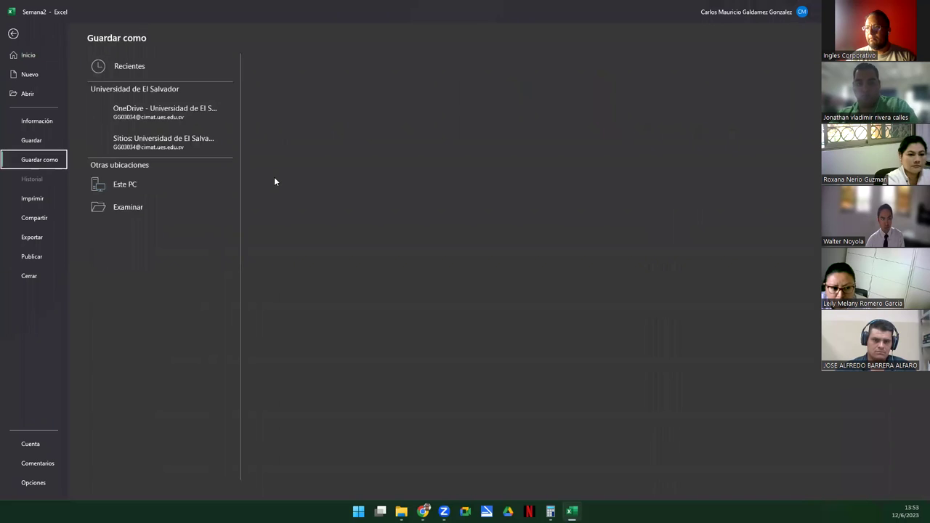
left_click(291, 118)
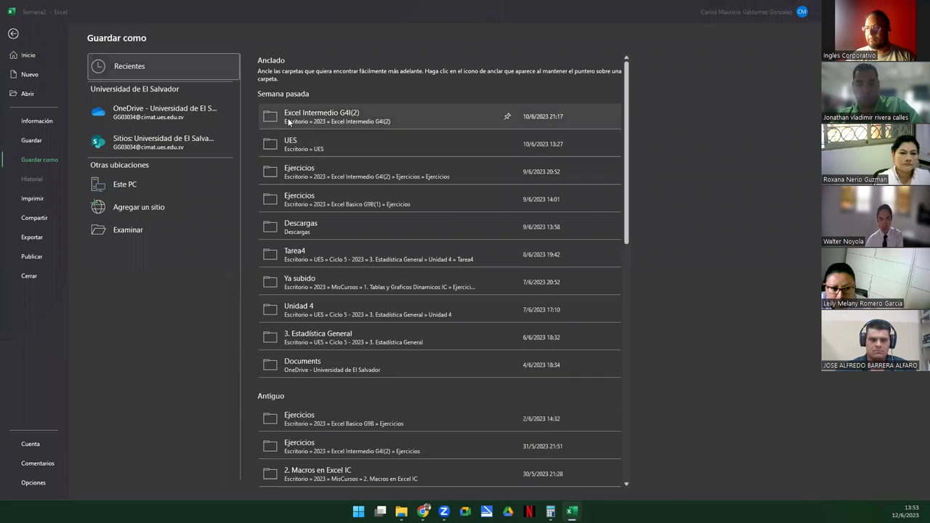
left_click(467, 278)
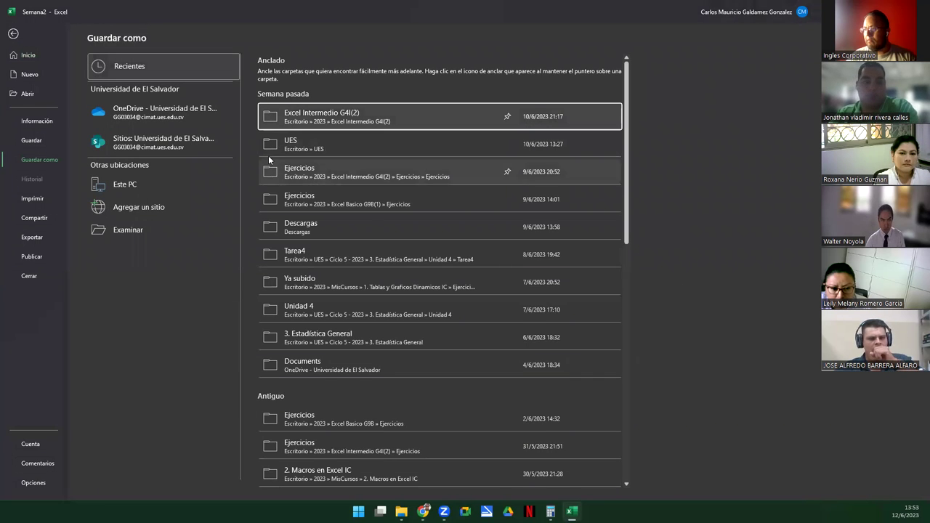
left_click(131, 230)
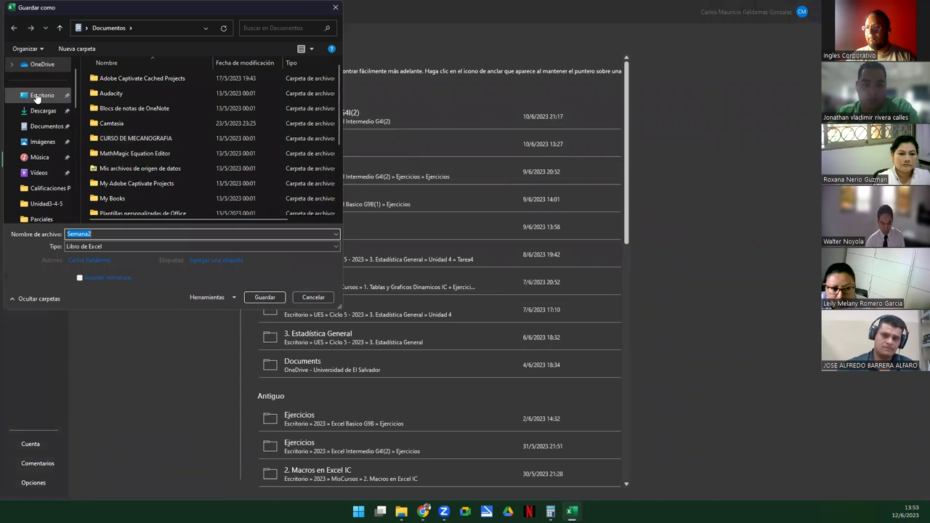
left_click(38, 95)
left_click(106, 78)
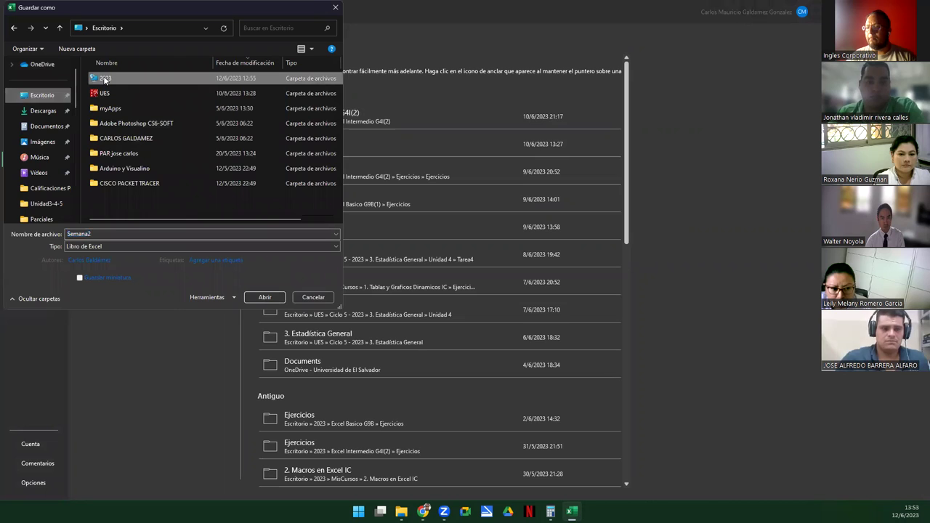
double_click(106, 78)
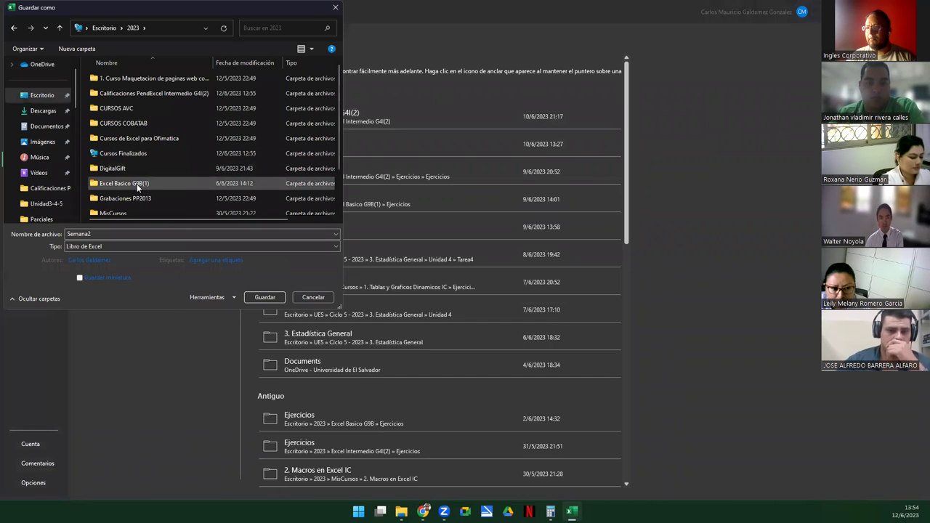
double_click(137, 184)
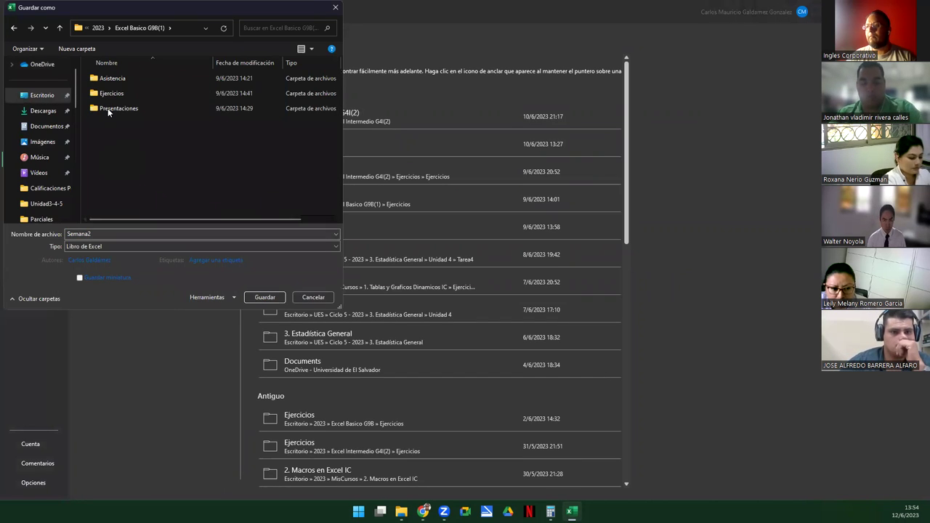
double_click(108, 93)
Save the workbook under the file name Clase Sesión 06 and switch to the presentation's Demostración slide
left_click(114, 233)
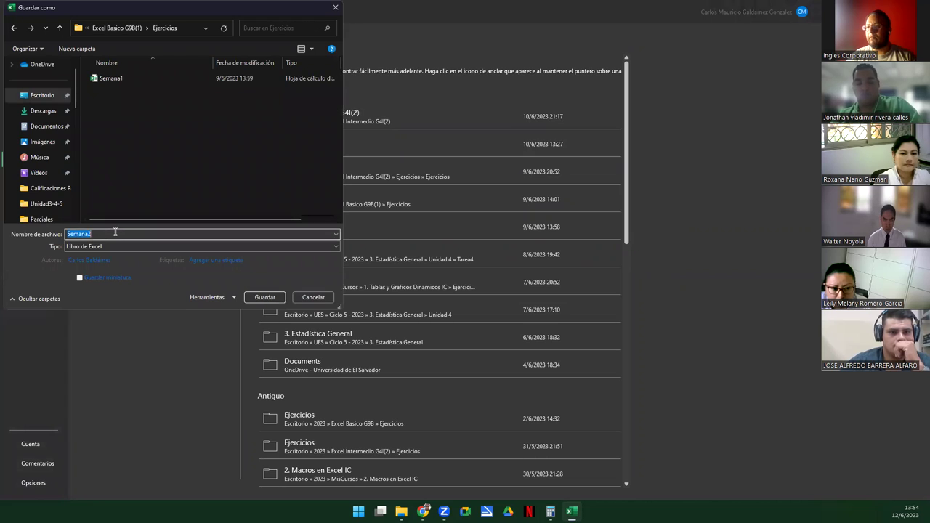
type("Ejercicio")
key("ctrl+BackSpace")
type("Clase S")
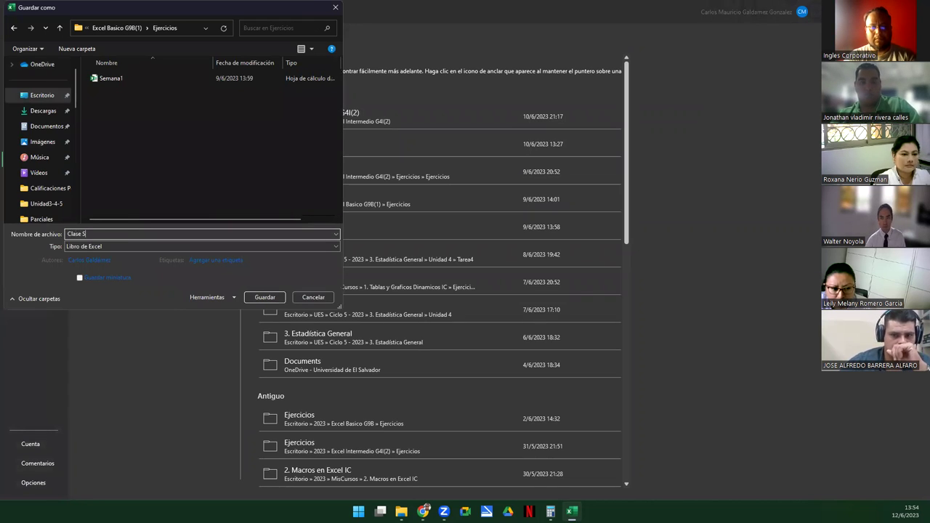
type("esión 6")
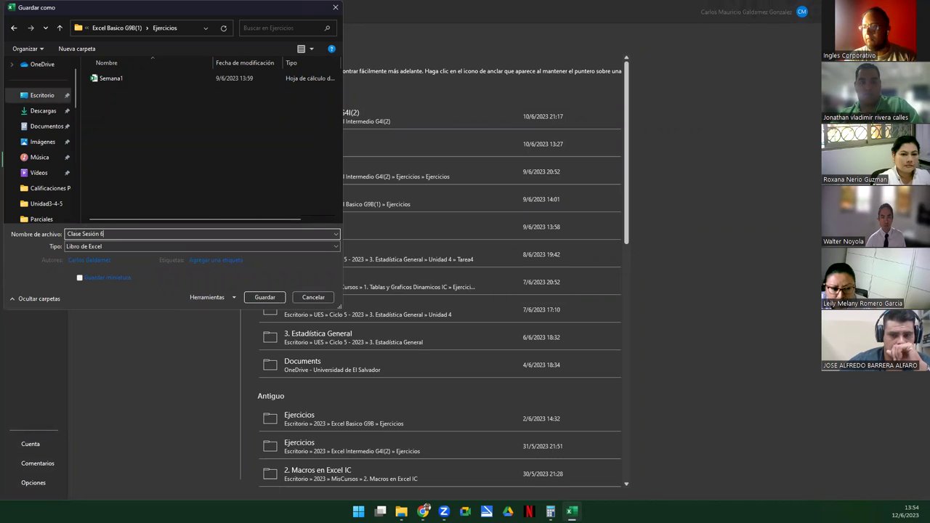
key("BackSpace")
type("0")
key("Return")
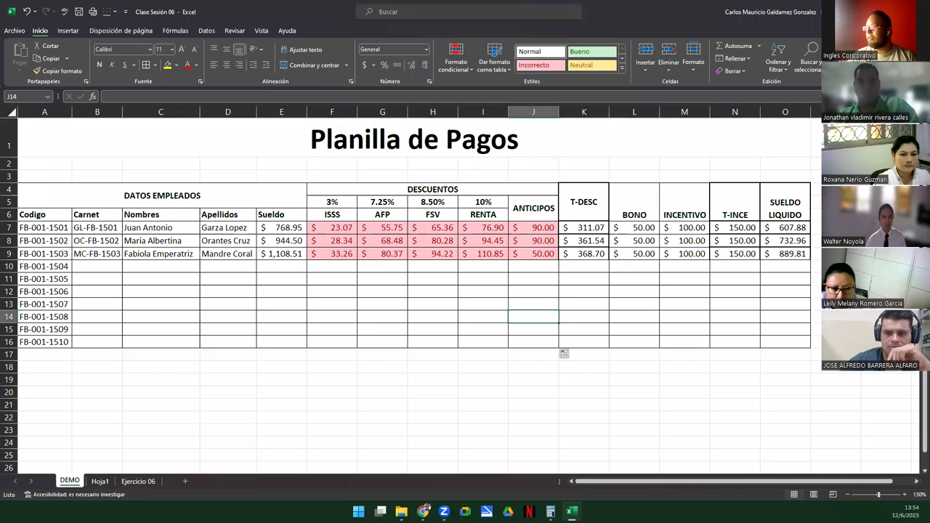
key("alt+Tab")
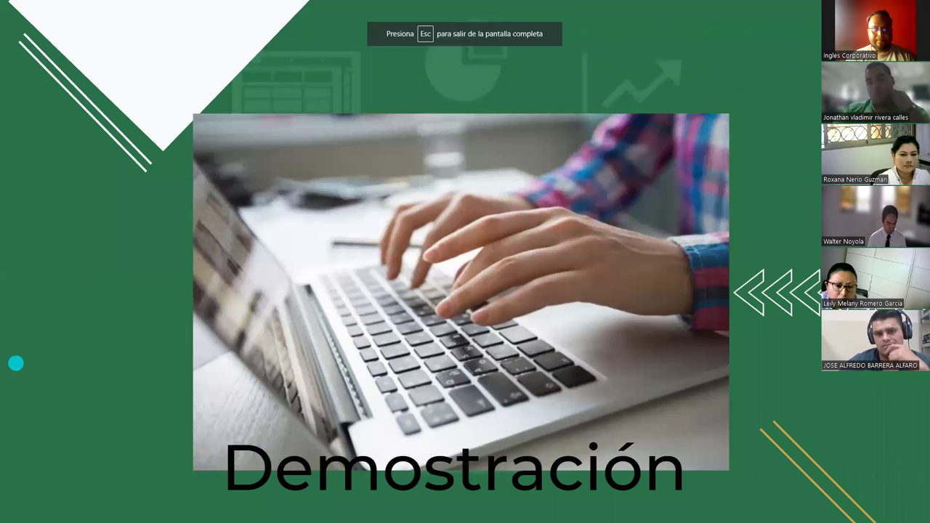